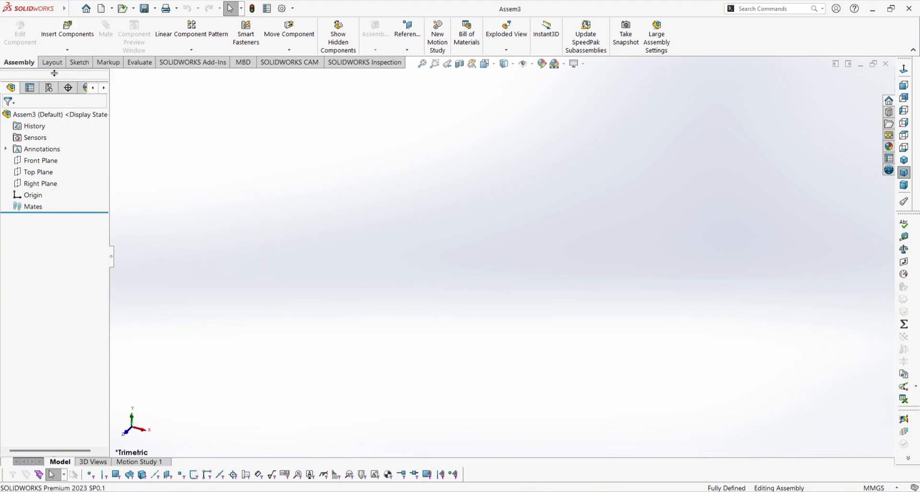
Load the Chair, Metal Framework and Table Top parts from the Table-Chair Assembly folder for insertion into the assembly.
left_click(68, 35)
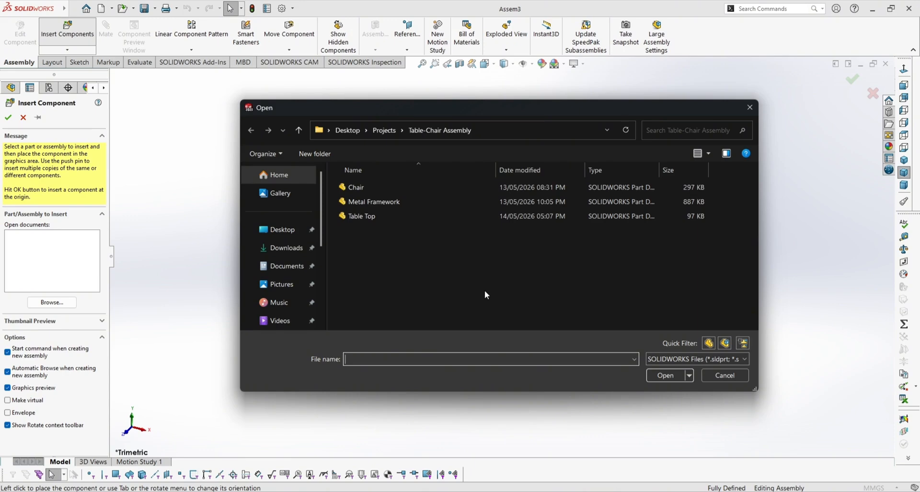
left_click(381, 186)
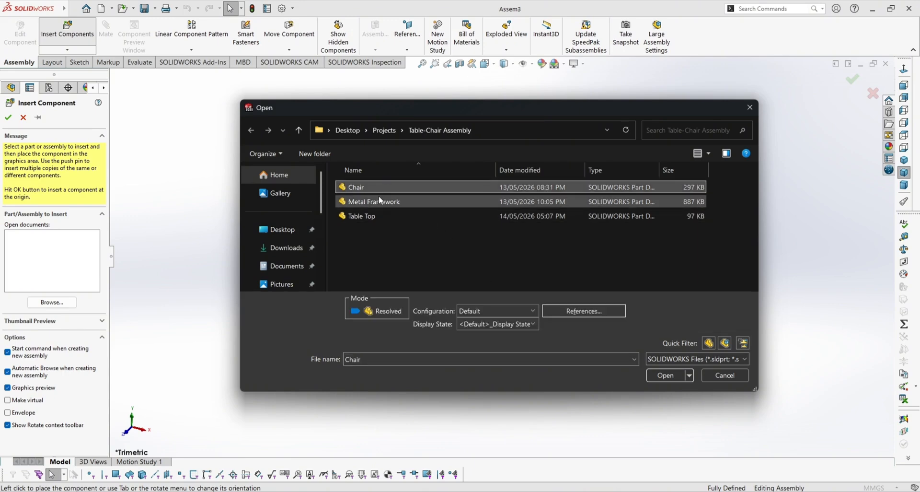
left_click(379, 202, "ctrl")
left_click(372, 214, "ctrl")
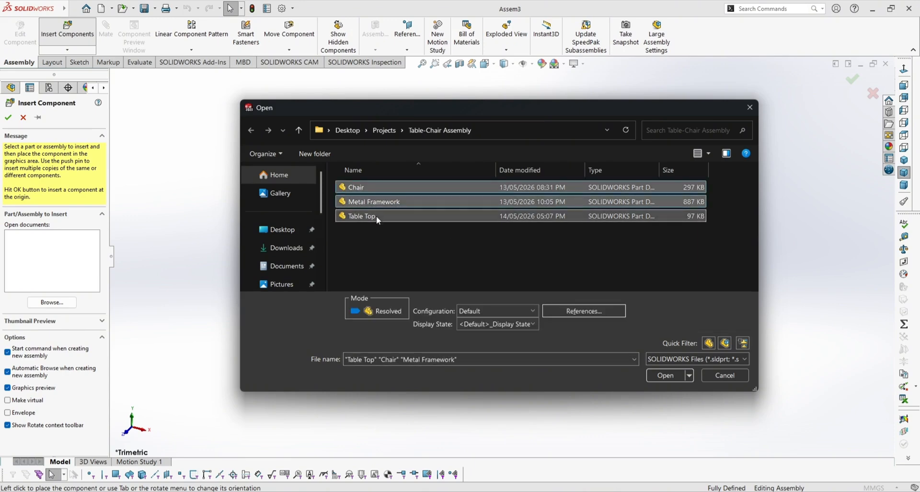
left_click(662, 376)
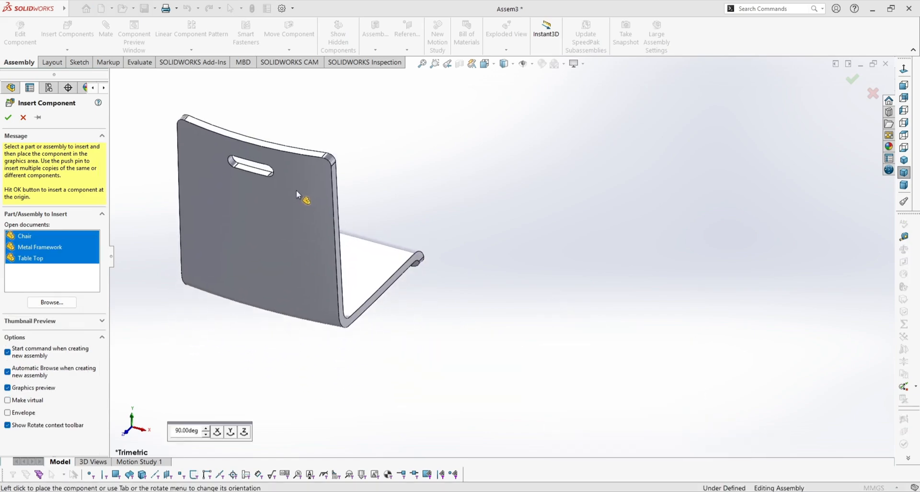
Place the chair, the metal framework and the table top apart from each other in the assembly space.
left_click(296, 189)
left_click(688, 223)
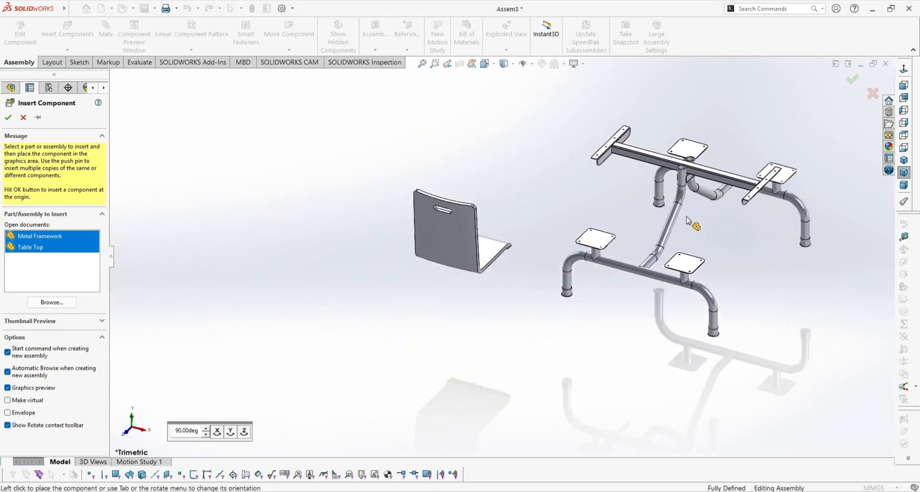
left_click(414, 291)
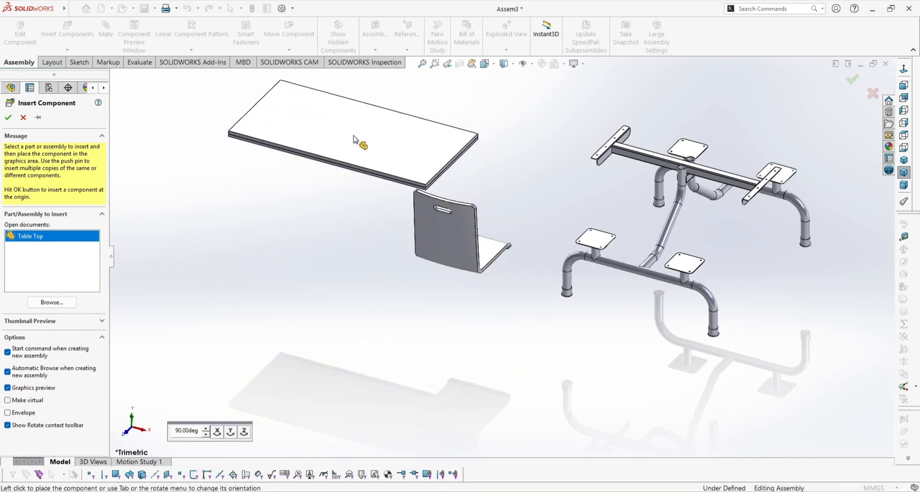
left_click(357, 143)
scroll(542, 216, "up", 2)
scroll(574, 219, "down", 2)
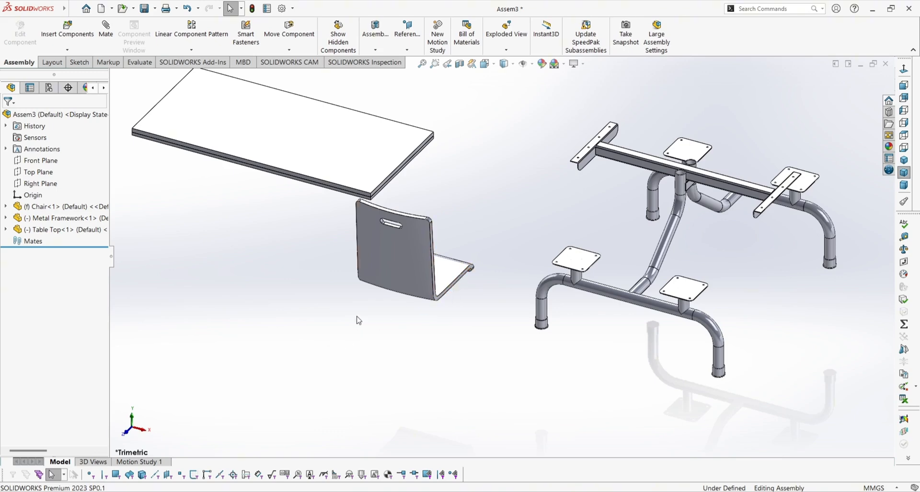
Float the fixed chair component and move it up beside the table top, away from the assembly origin.
left_click(411, 263)
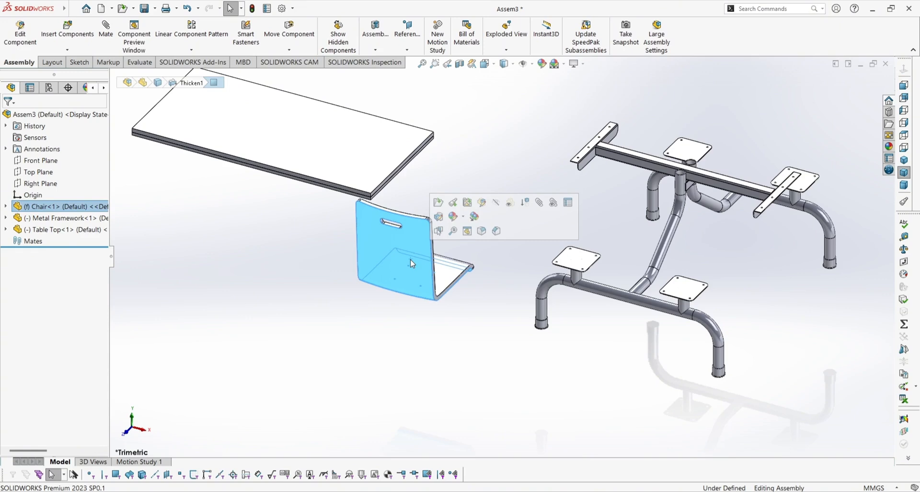
right_click(411, 263)
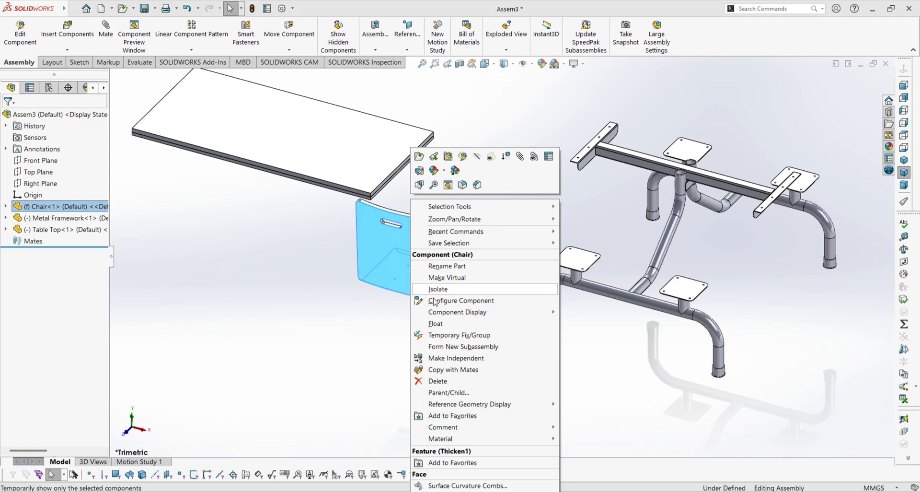
left_click(433, 326)
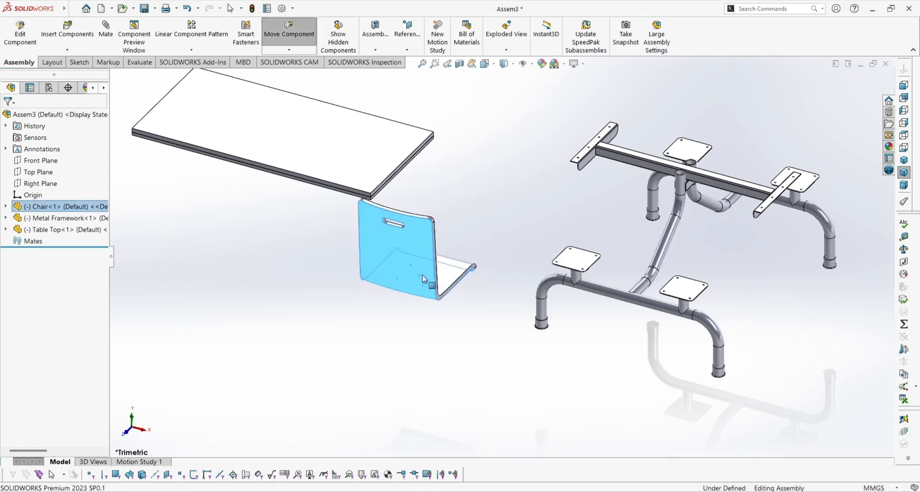
left_click_drag(418, 279, 524, 159)
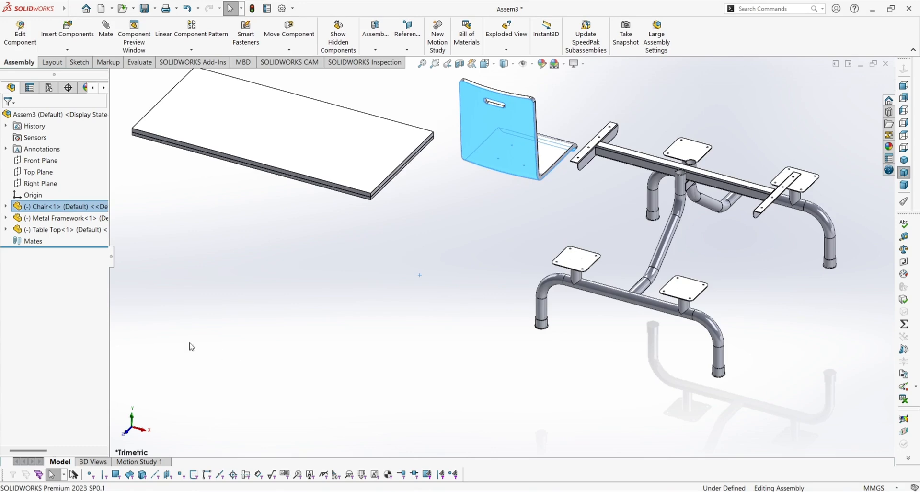
Mate the Metal Framework's origin coincident with the assembly origin.
left_click(24, 195)
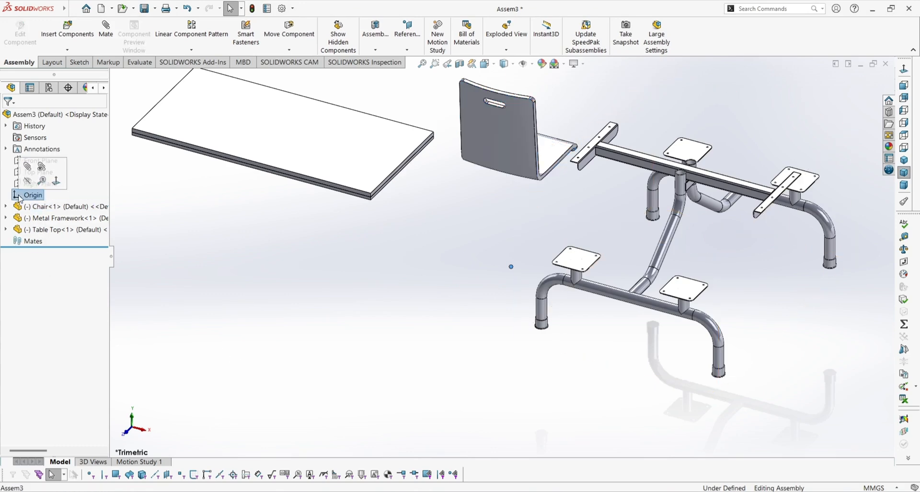
left_click(6, 218)
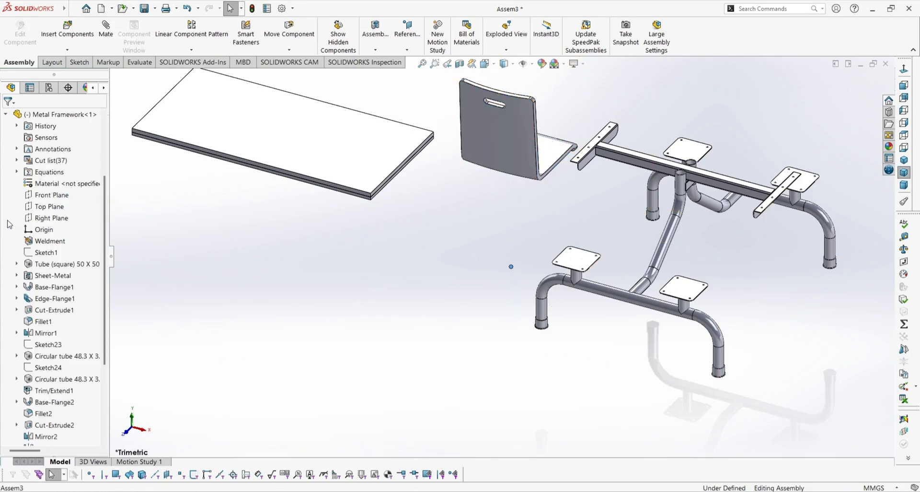
left_click(33, 232)
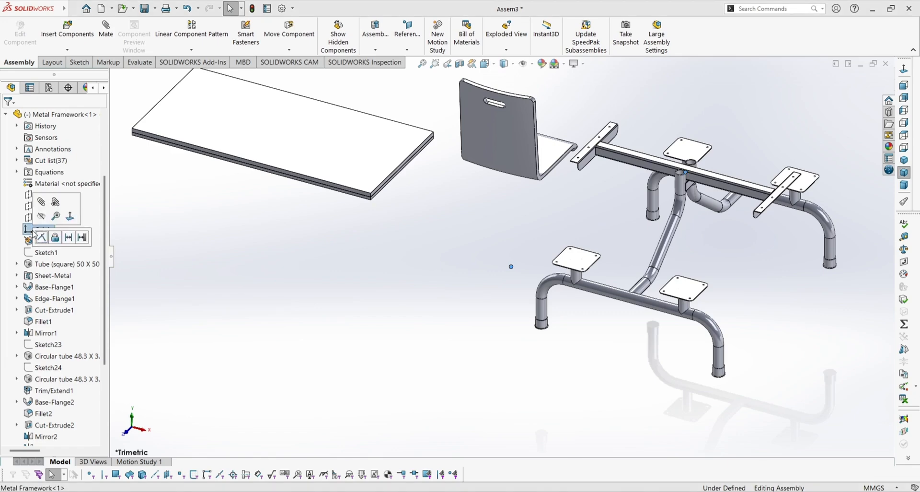
left_click(40, 237)
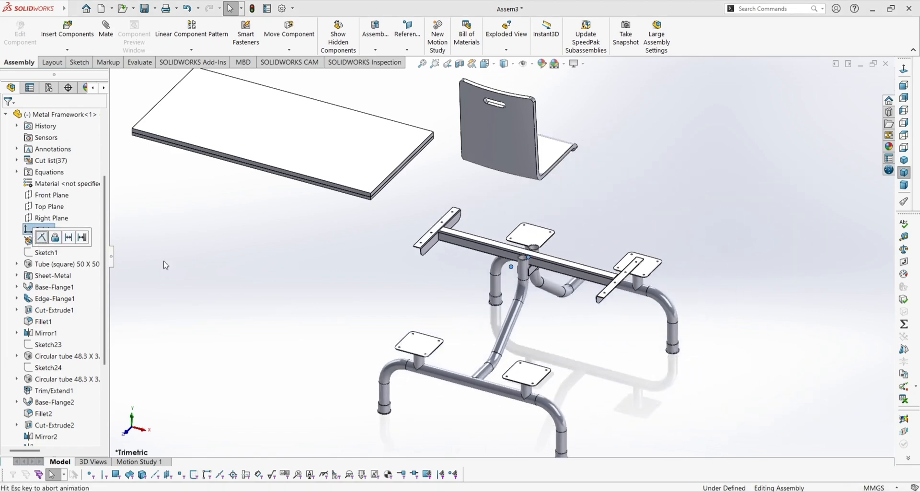
Mate the Table Top's underside face coincident with the upper face of the framework's drilled end bracket.
scroll(600, 256, "up", 2)
scroll(616, 246, "down", 2)
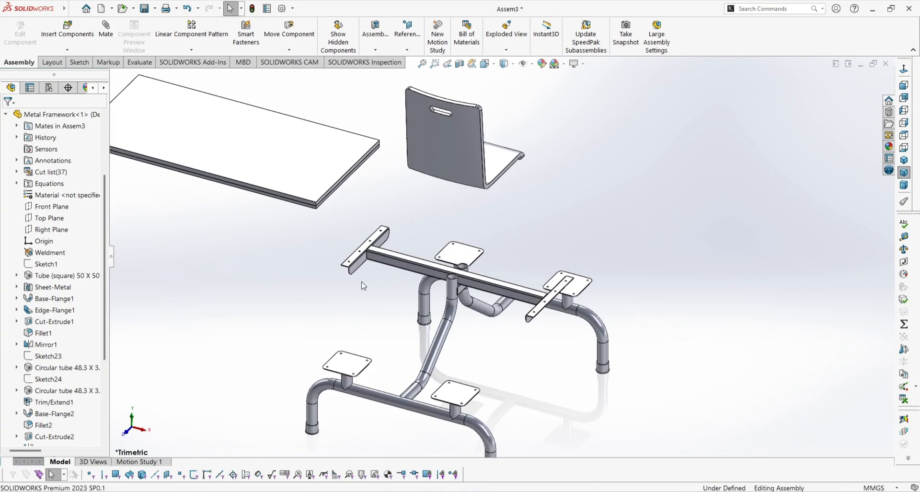
scroll(436, 185, "up", 2)
scroll(383, 219, "down", 1)
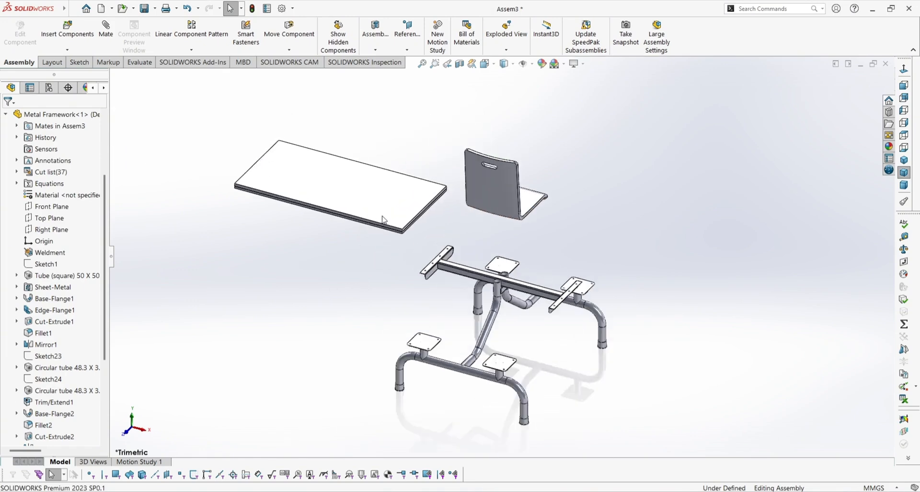
middle_click_drag(329, 250, 322, 150)
left_click(323, 151)
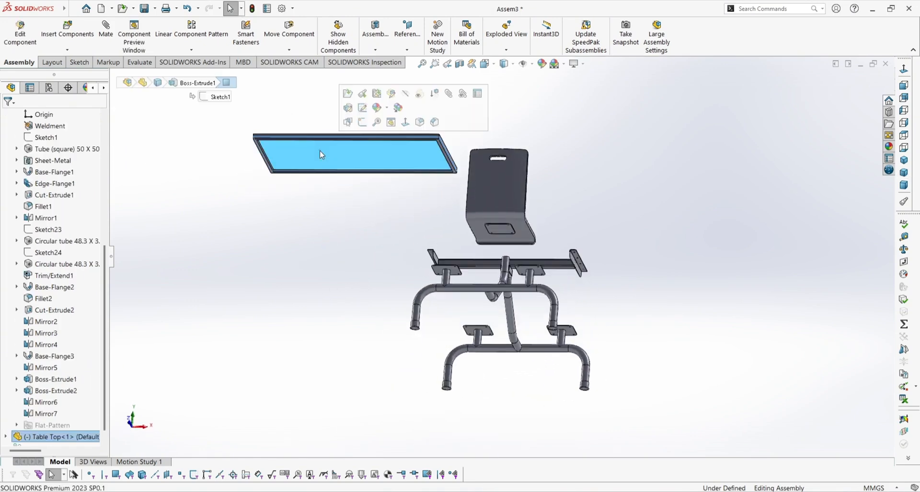
middle_click_drag(397, 230, 393, 354)
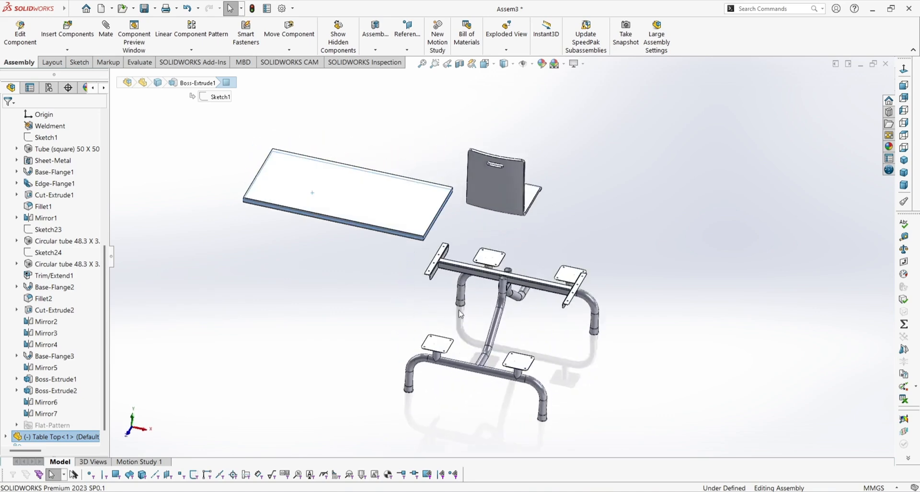
scroll(424, 250, "down", 5)
scroll(423, 250, "down", 3)
left_click(425, 211)
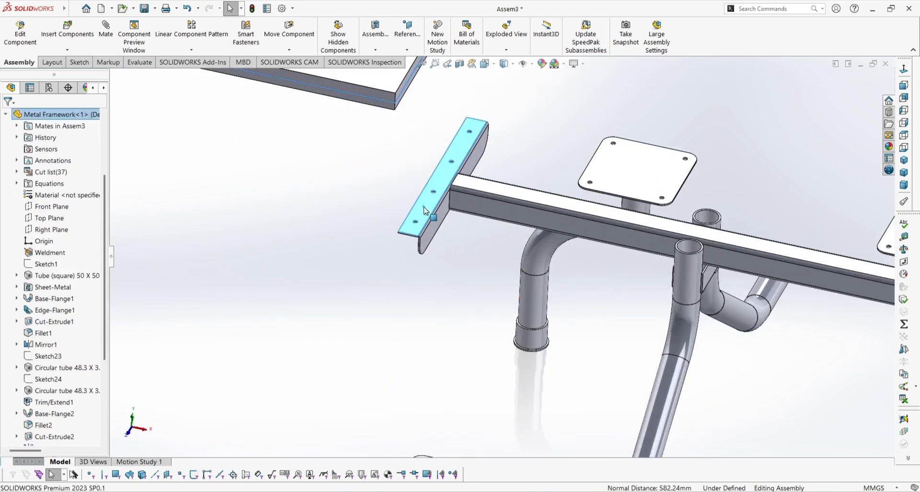
left_click(452, 199)
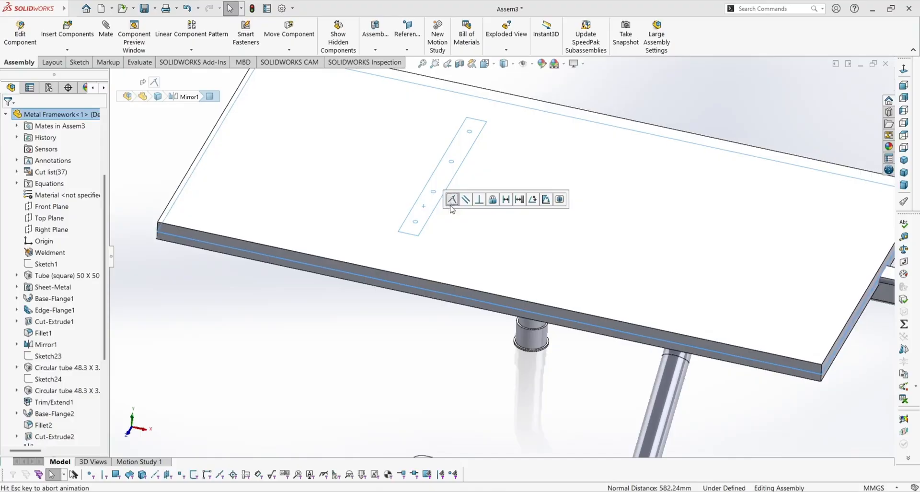
Display the component planes and mate the Table Top's Front Plane coincident with the Metal Framework's Front Plane.
scroll(428, 316, "up", 6)
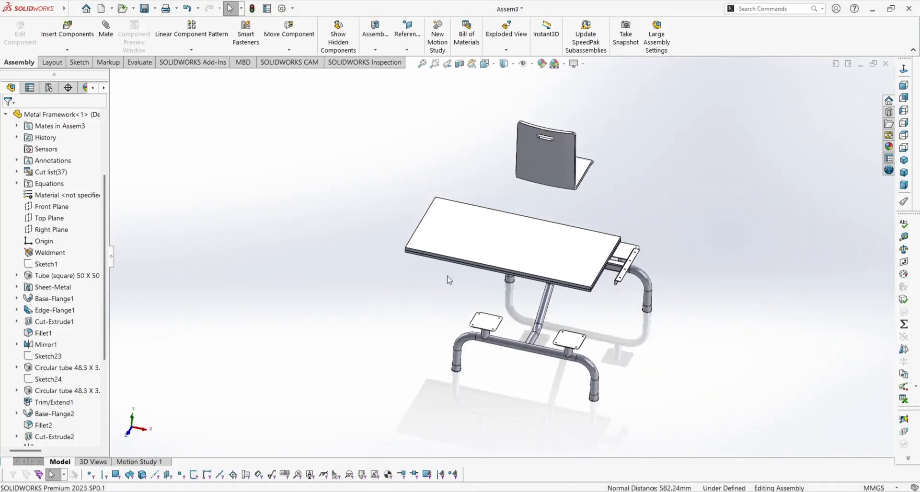
middle_click_drag(449, 280, 478, 240)
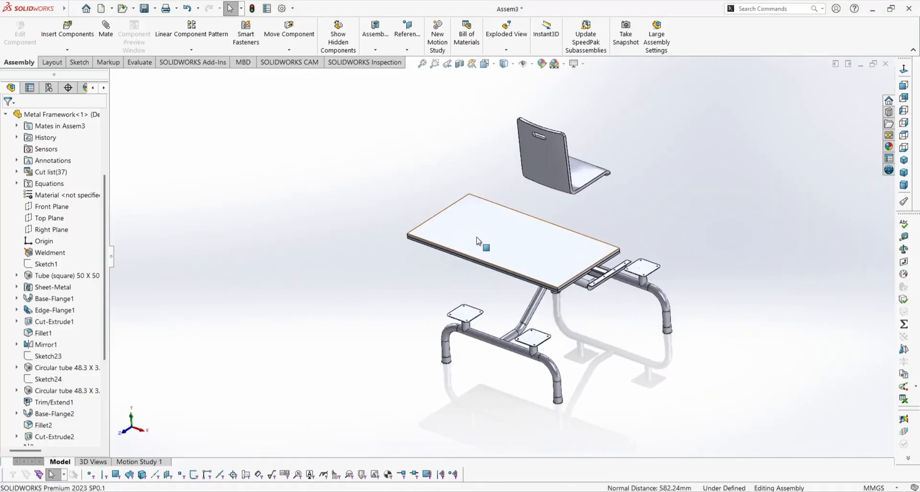
scroll(477, 241, "down", 5)
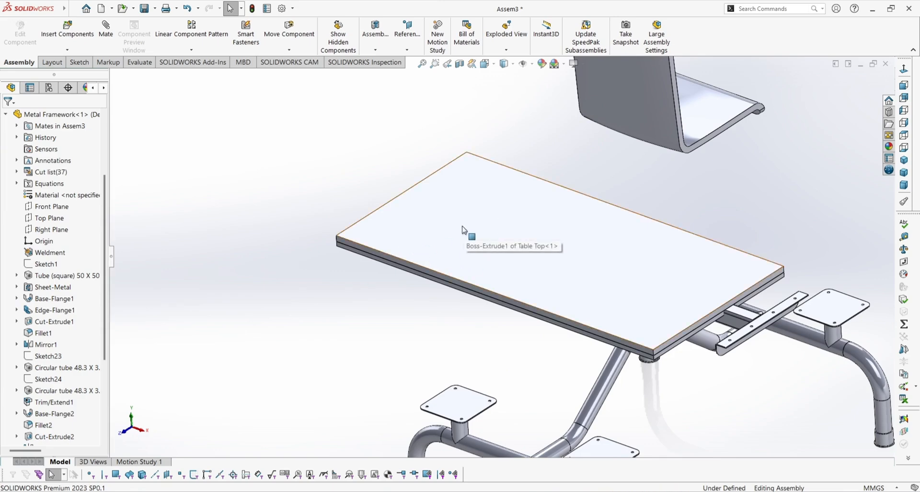
key("q")
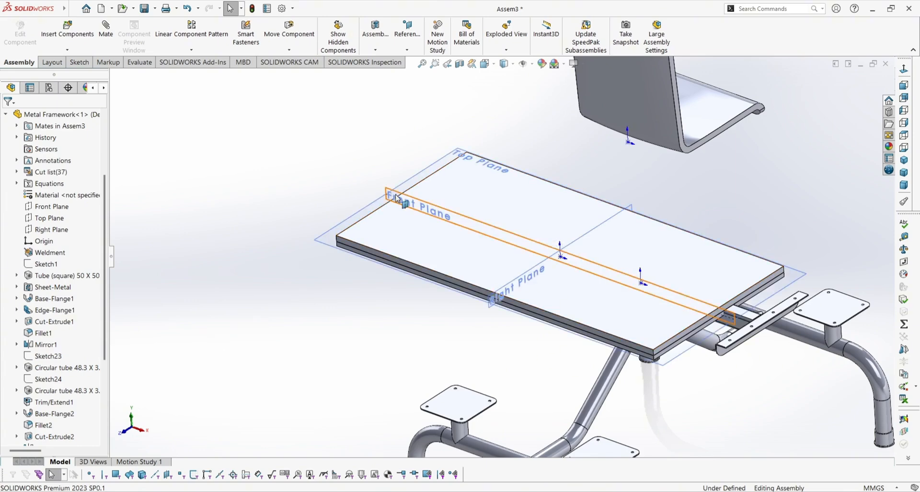
key("q")
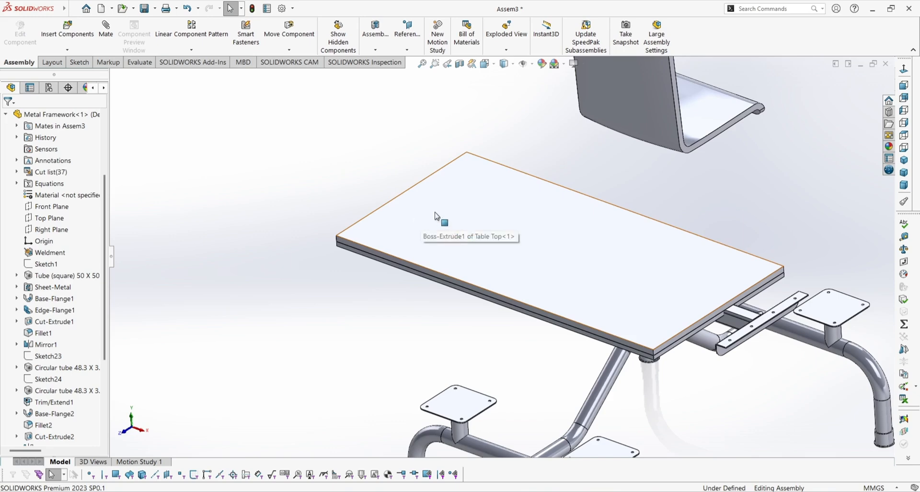
key("q")
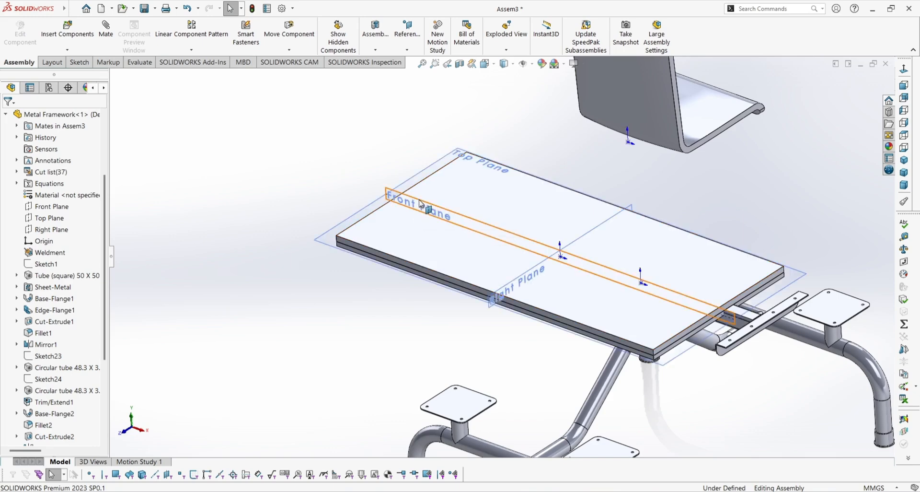
left_click(416, 204)
scroll(525, 275, "up", 6)
scroll(581, 265, "down", 4)
scroll(583, 267, "down", 3)
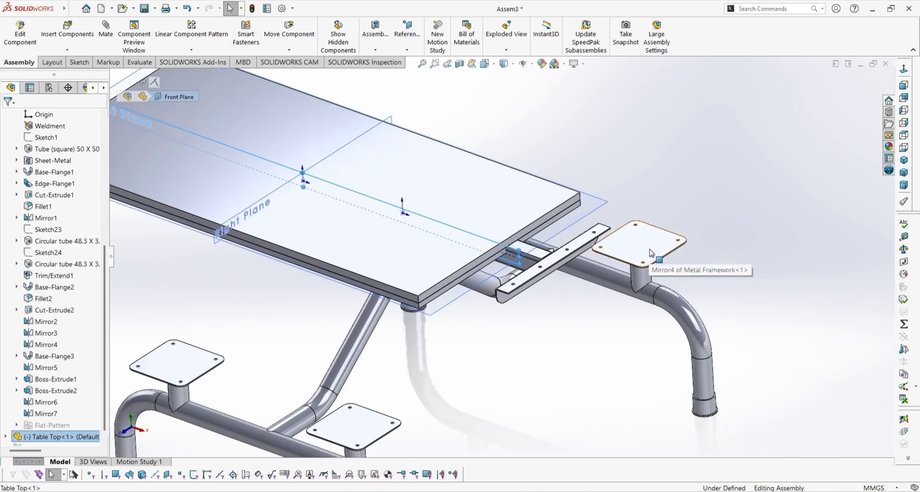
key("q")
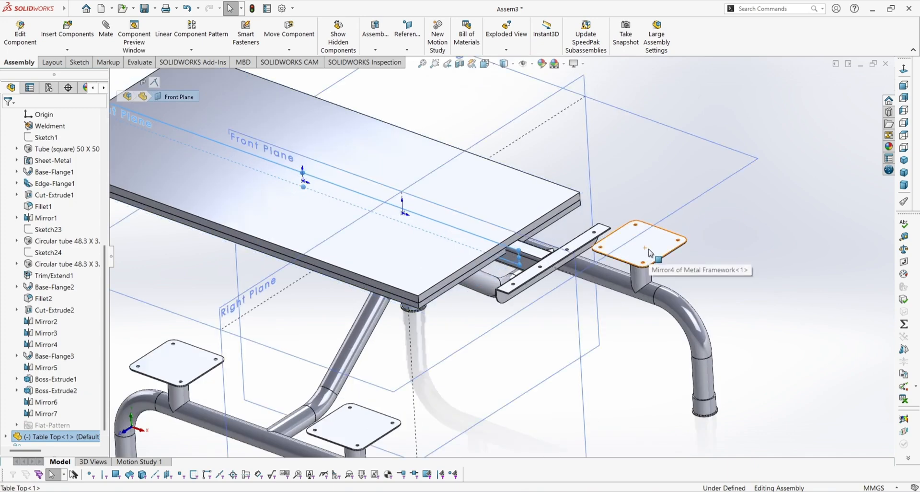
scroll(544, 374, "up", 3)
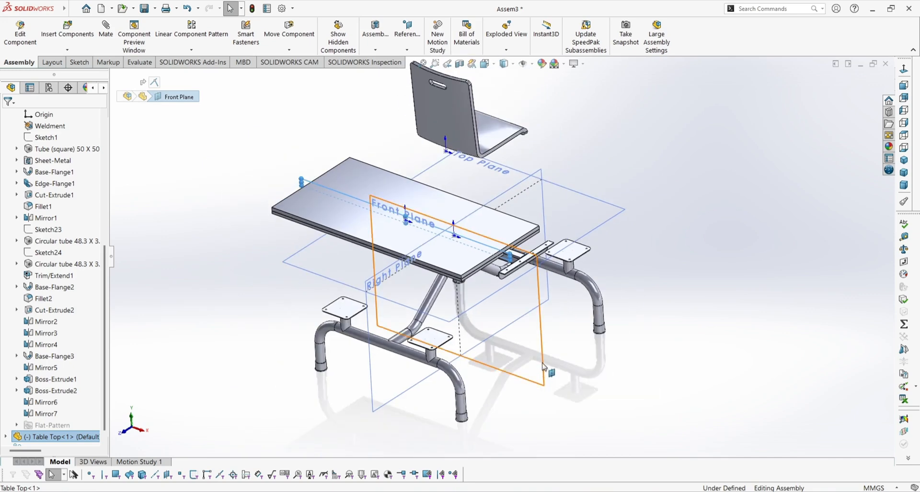
left_click(544, 367)
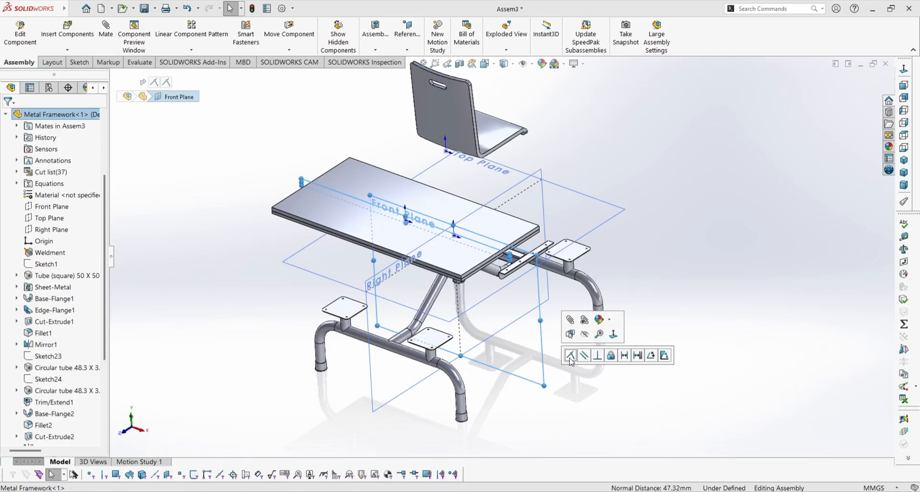
left_click(570, 355)
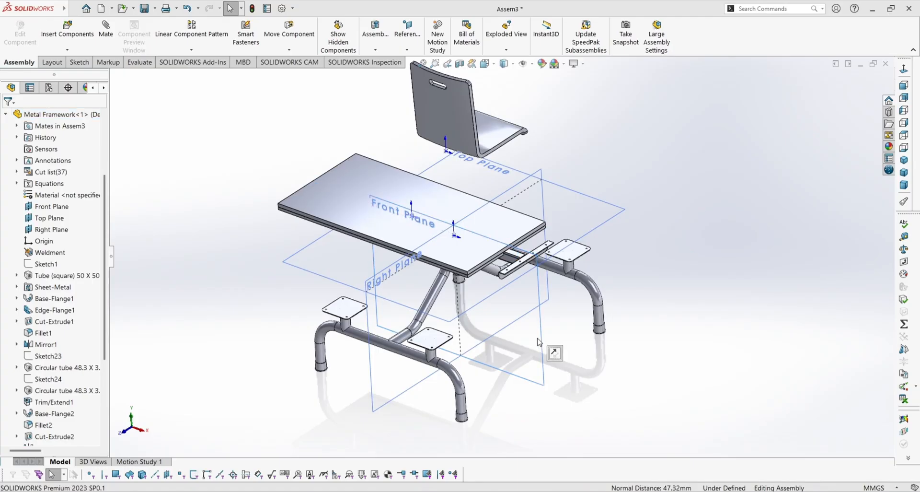
Mate the Table Top's Right Plane coincident with the Metal Framework's Right Plane and hide the displayed planes.
left_click(374, 370)
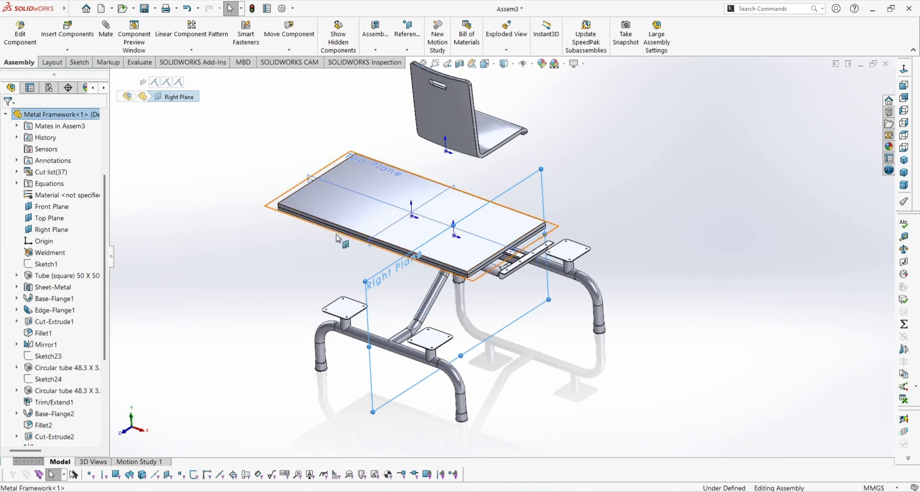
scroll(339, 198, "down", 6)
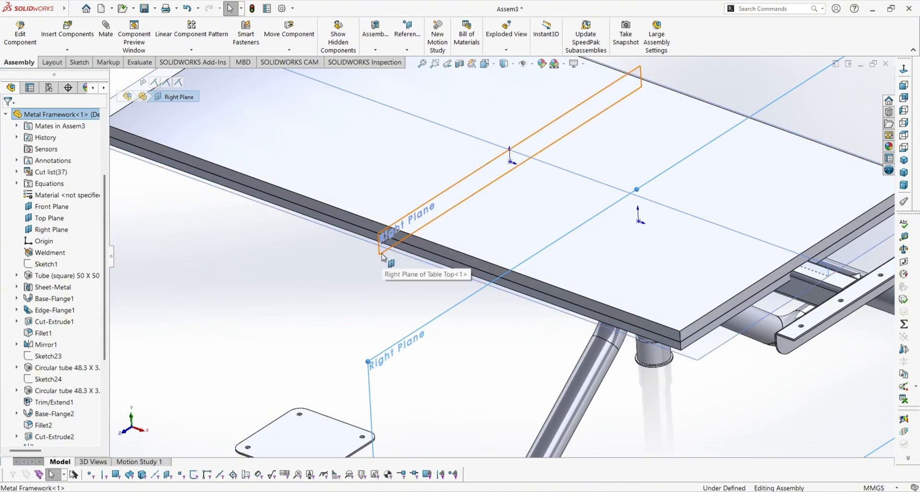
left_click(382, 256)
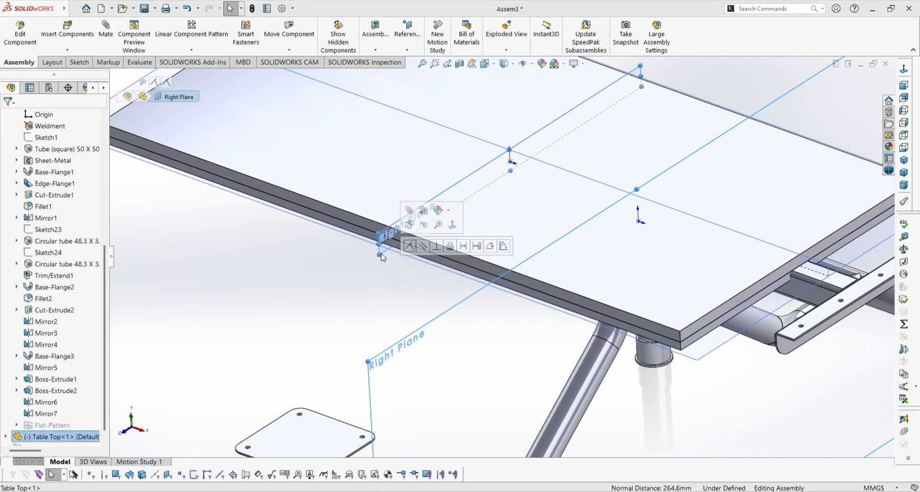
left_click(409, 247)
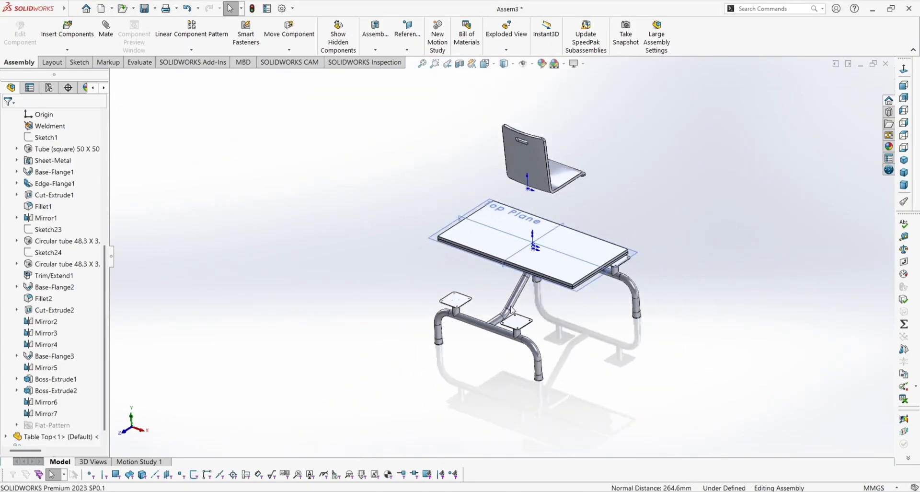
left_click(321, 265)
mouse_move(531, 294)
middle_mouse_down()
mouse_move(513, 212)
mouse_move(540, 308)
mouse_move(549, 296)
middle_mouse_up()
left_click(564, 268)
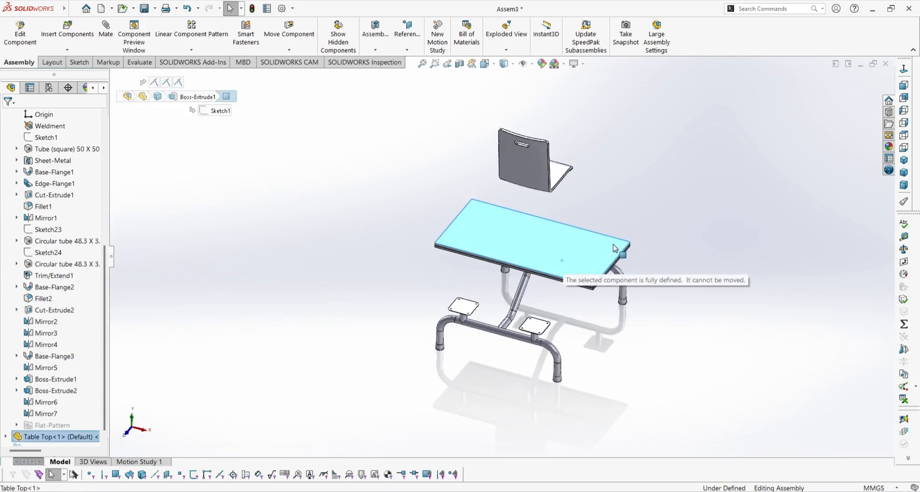
left_click(675, 264)
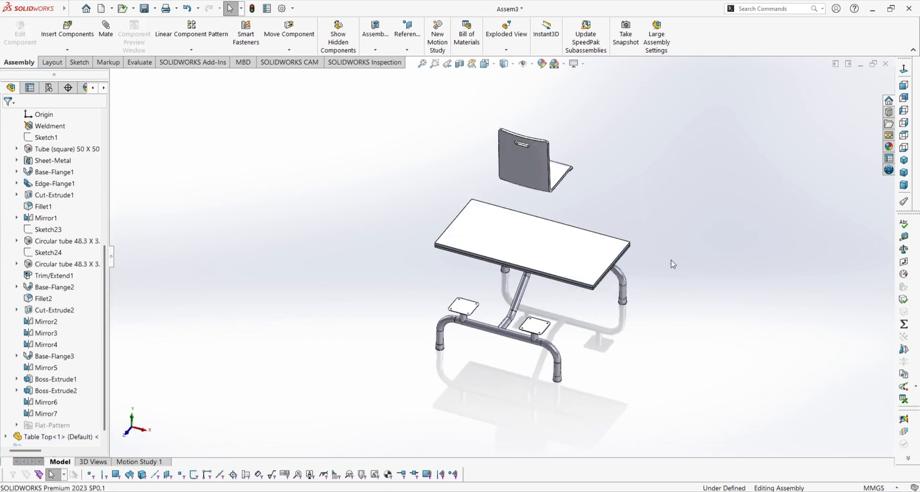
Move the chair down beside the framework's seat plates, clear of the table top.
scroll(564, 186, "down", 2)
left_click_drag(548, 205, 358, 343)
middle_click_drag(361, 344, 380, 309)
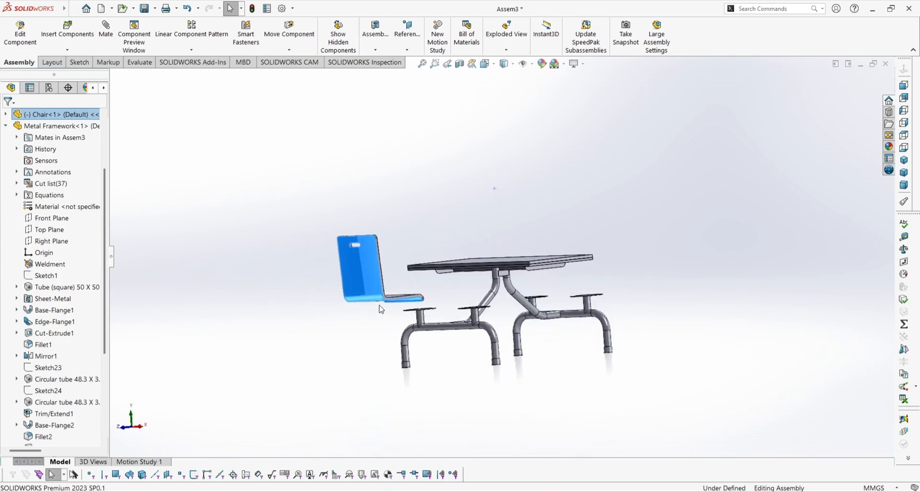
Mate the underside face of the chair's mounting pad coincident with the upper face of the framework's nearest seat plate.
scroll(379, 309, "down", 3)
left_click(371, 312)
scroll(424, 269, "down", 5)
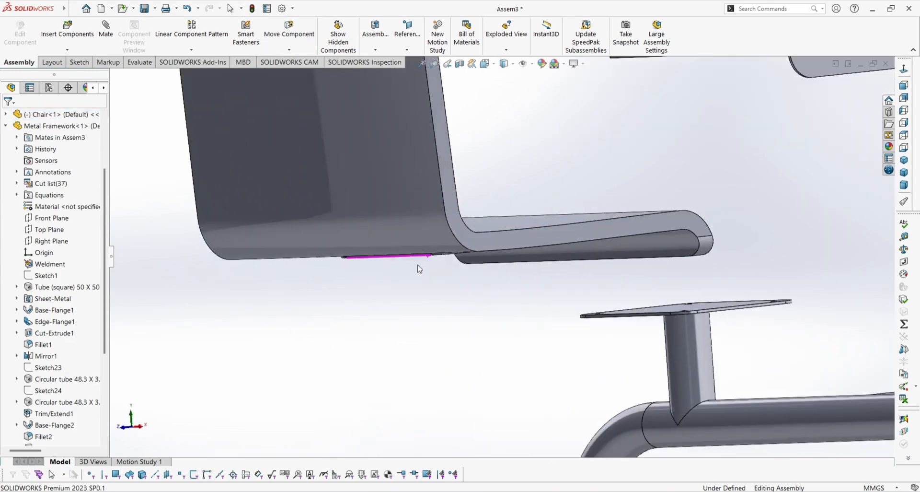
scroll(390, 266, "down", 3)
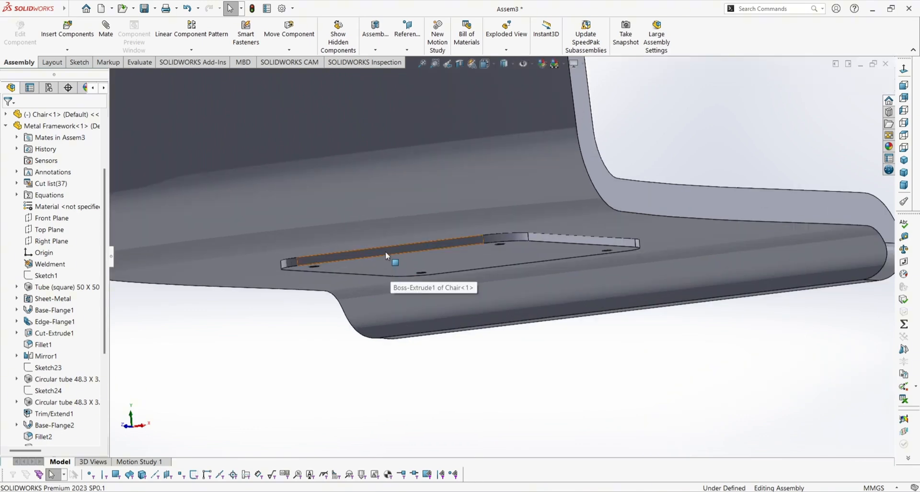
left_click(403, 264)
scroll(487, 303, "up", 6)
middle_click_drag(500, 281, 503, 366)
scroll(502, 367, "up", 3)
scroll(552, 366, "down", 5)
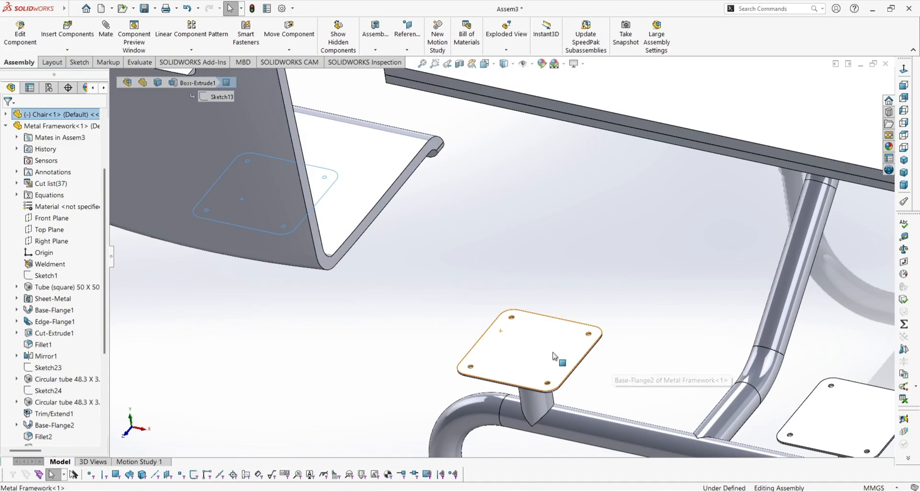
left_click(554, 355)
left_click(581, 344)
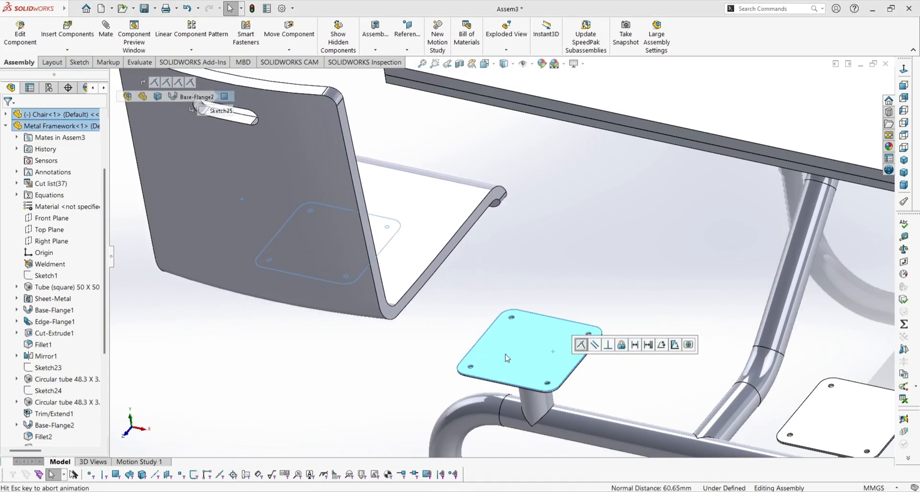
Mate the mounting pad's side face nearest the backrest coincident with the seat plate's outer side face.
scroll(381, 372, "up", 3)
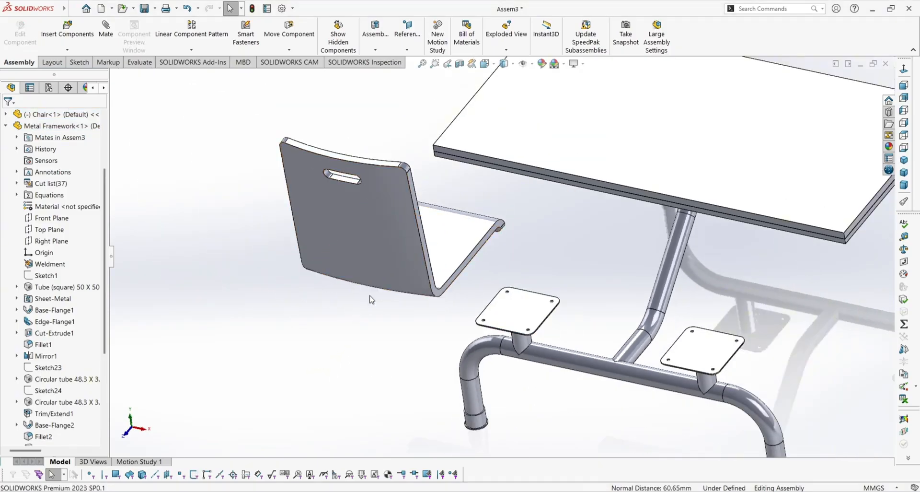
middle_click_drag(369, 298, 411, 175)
scroll(361, 314, "down", 5)
scroll(361, 259, "down", 3)
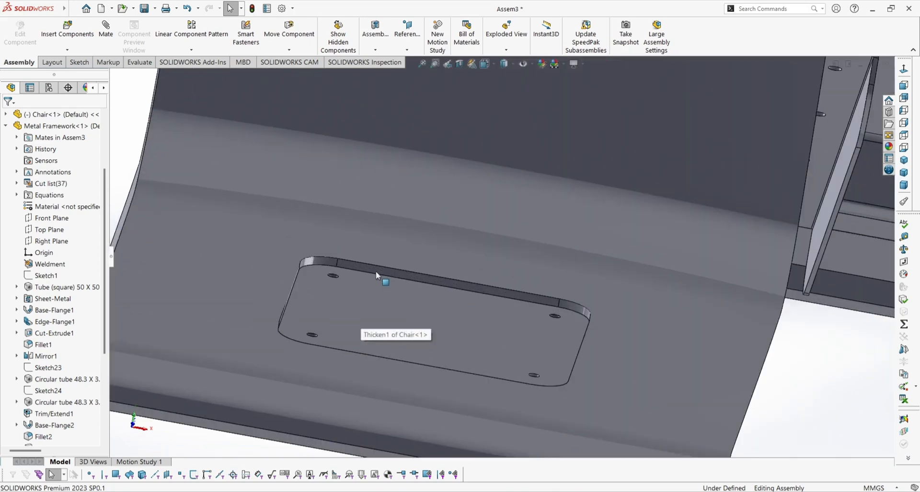
left_click(379, 269)
scroll(378, 271, "up", 5)
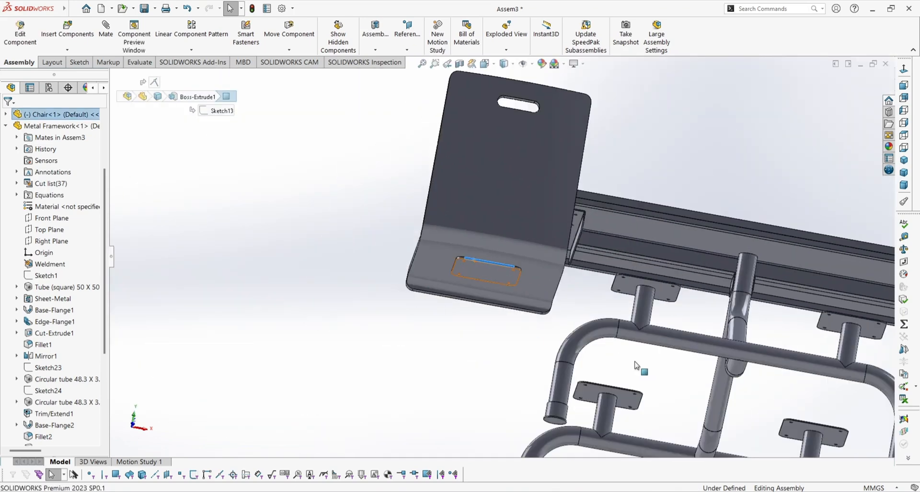
middle_click_drag(613, 320, 572, 352)
scroll(628, 297, "down", 4)
scroll(629, 297, "down", 3)
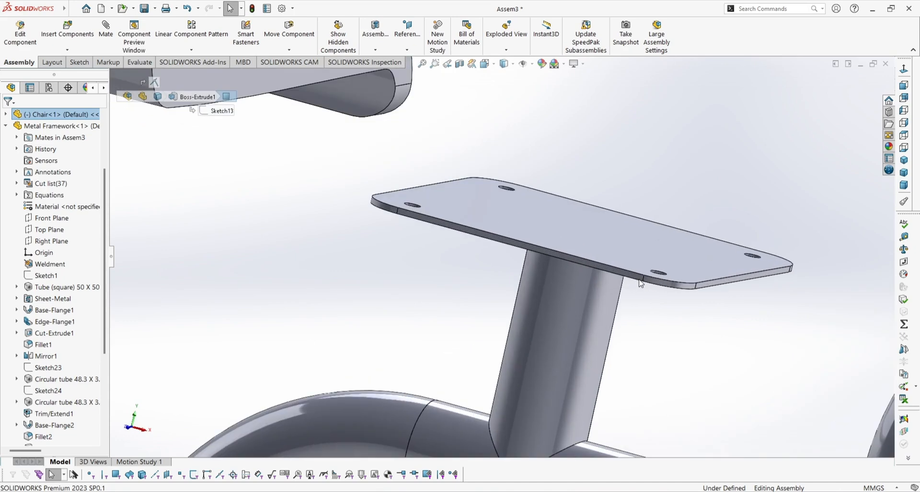
left_click(629, 278)
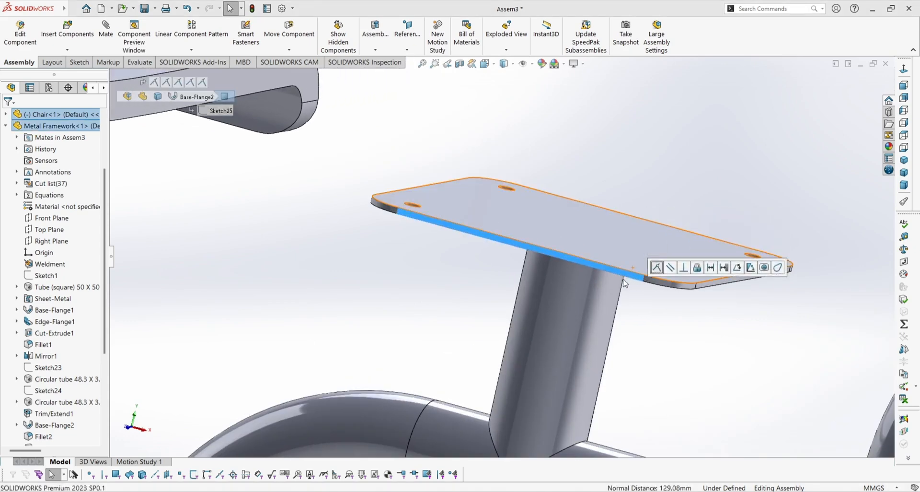
left_click(312, 300)
Mate the mounting pad's lateral side face, running along the seat depth, coincident with the matching side face of the seat plate.
scroll(353, 279, "up", 3)
middle_click_drag(354, 279, 310, 202)
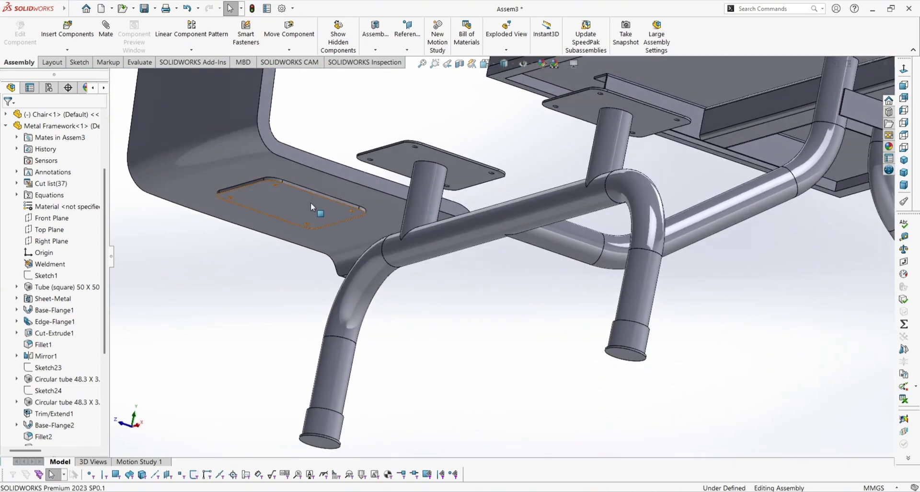
scroll(310, 202, "down", 3)
left_click(341, 181)
scroll(342, 180, "up", 3)
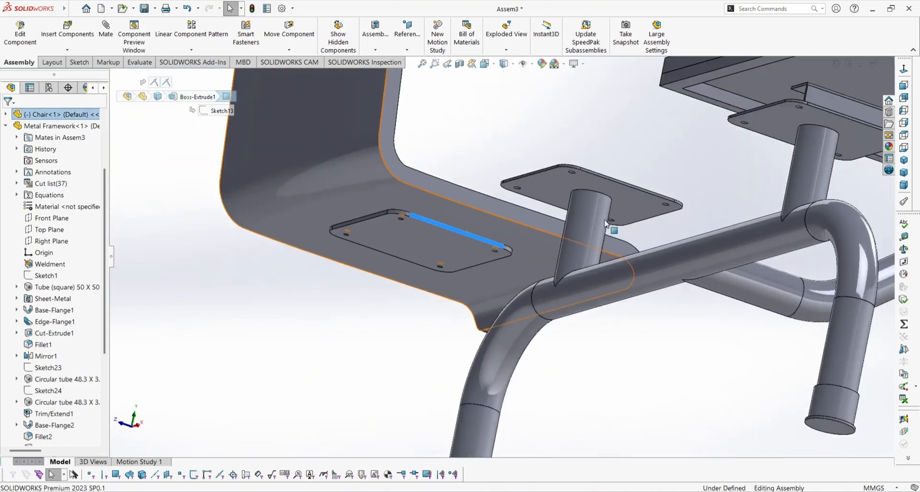
scroll(580, 168, "down", 5)
left_click(575, 178, "ctrl")
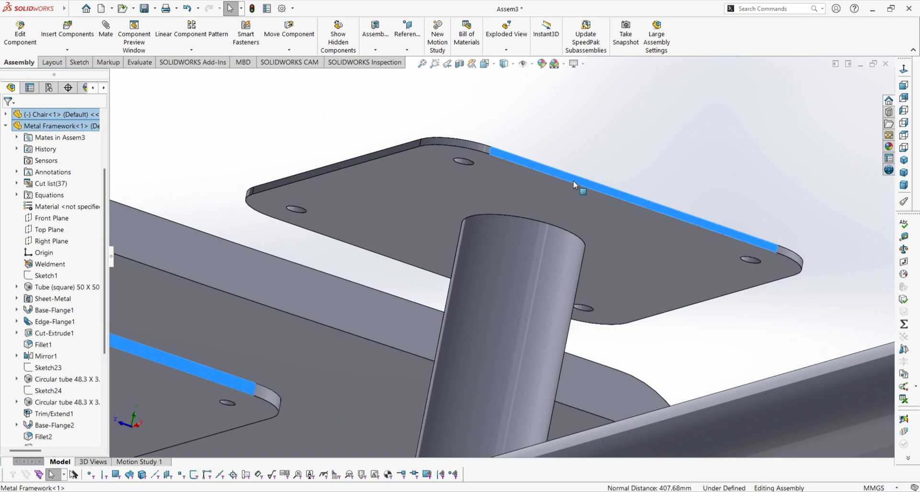
left_click(601, 174)
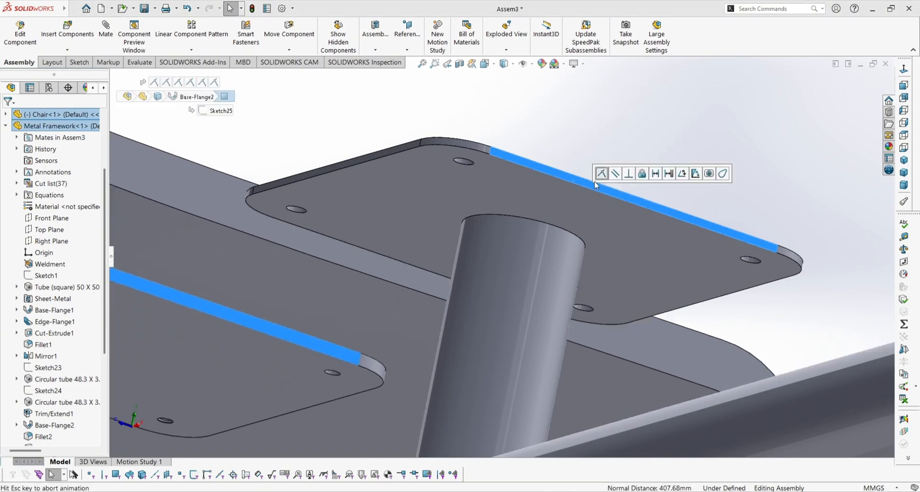
scroll(302, 249, "up", 5)
middle_click_drag(535, 242, 606, 282)
scroll(606, 274, "up", 4)
scroll(580, 261, "down", 2)
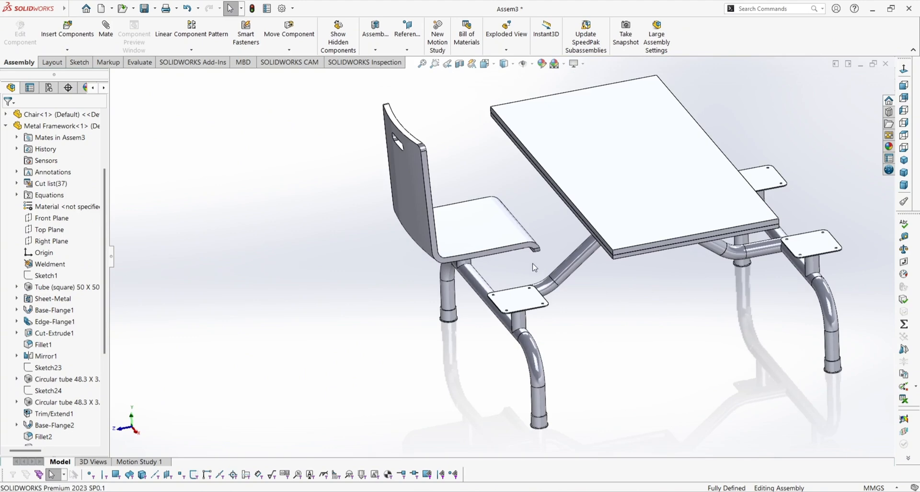
Start Copy with Mates for the chair and proceed to the mate references.
right_click(471, 237)
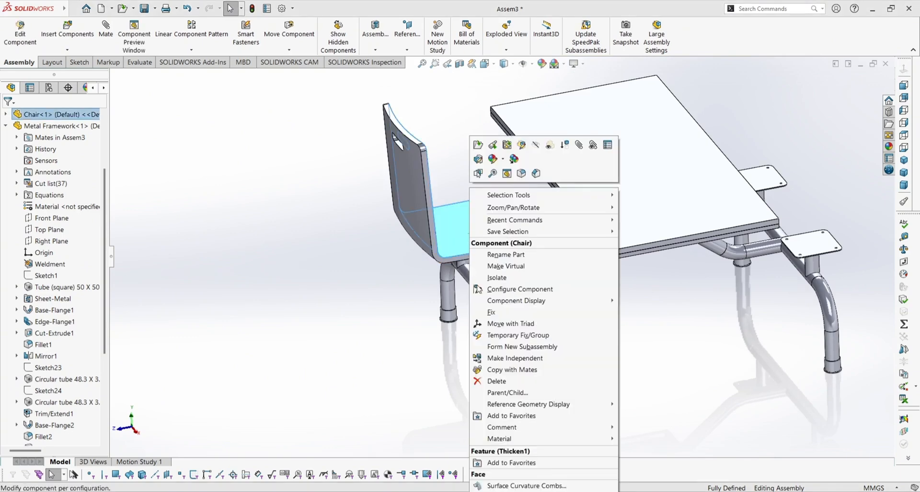
left_click(506, 373)
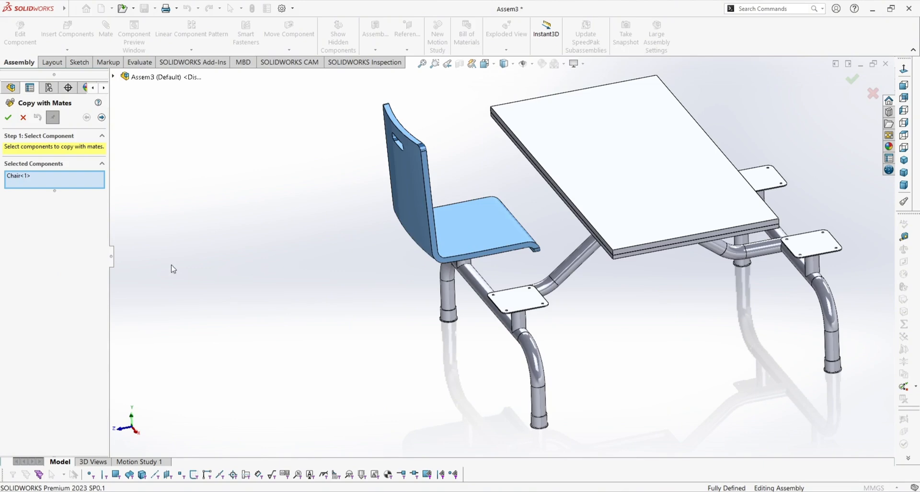
left_click(101, 118)
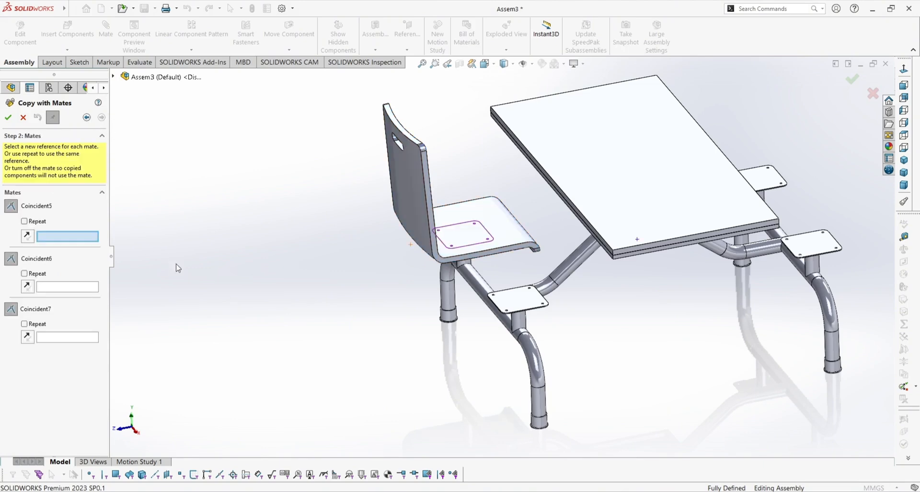
mouse_move(320, 338)
middle_mouse_down()
mouse_move(335, 247)
mouse_move(331, 337)
middle_mouse_up()
scroll(335, 342, "down", 3)
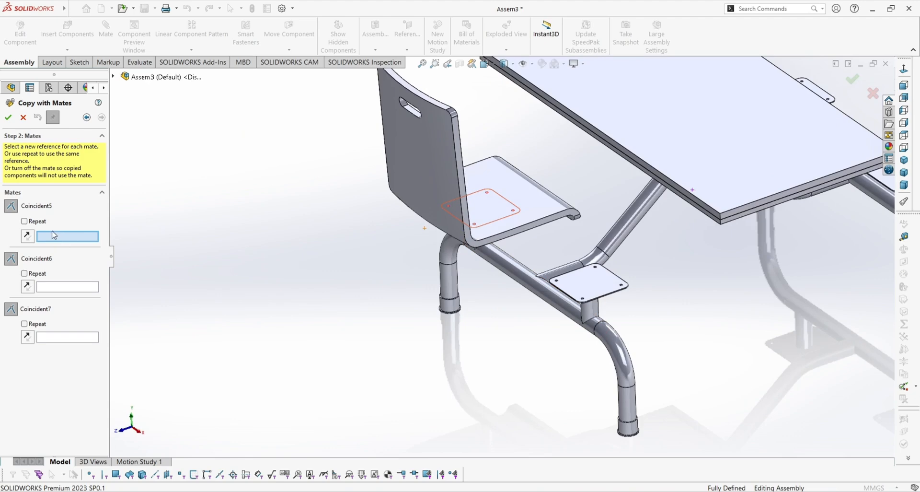
left_click(595, 288)
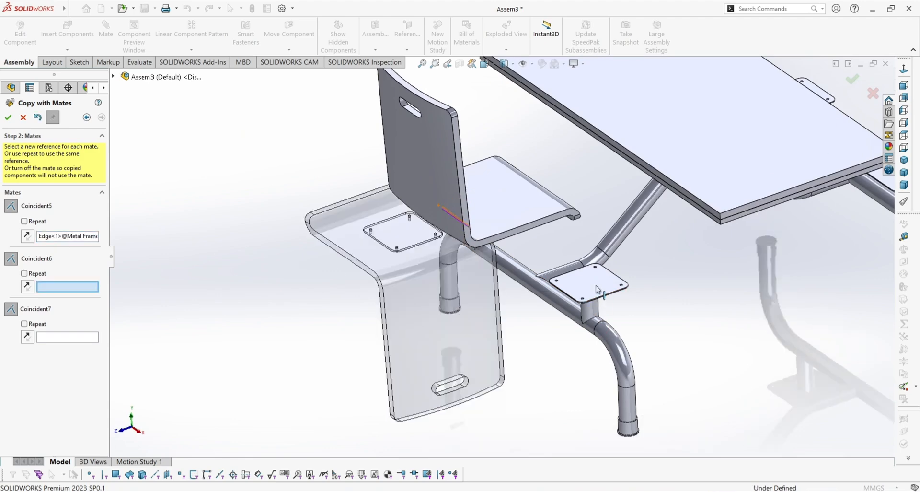
left_click(72, 237)
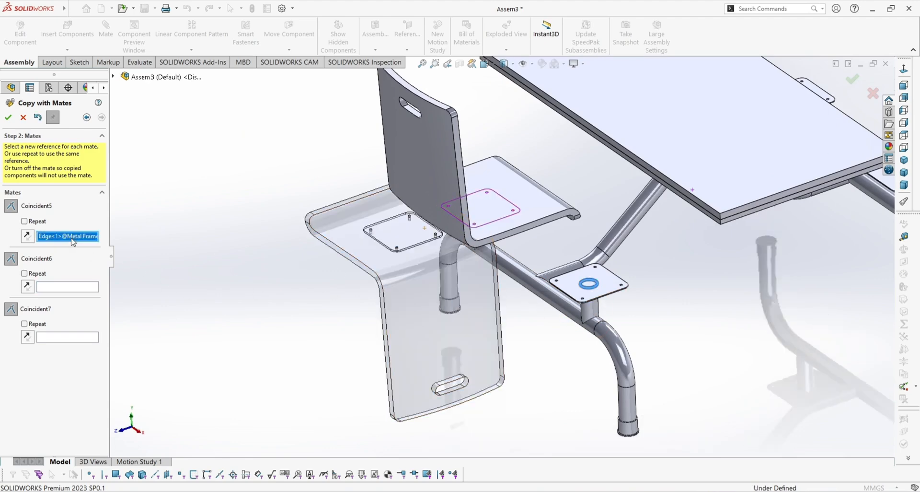
right_click(72, 237)
left_click(97, 245)
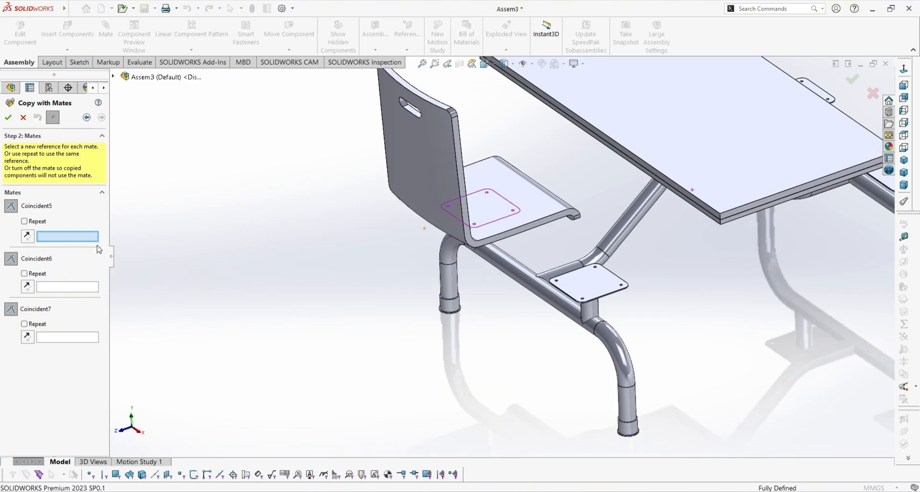
Assign the adjacent seat plate's upper face as the Coincident5 reference and its outer side face as the Coincident6 reference.
left_click(596, 296)
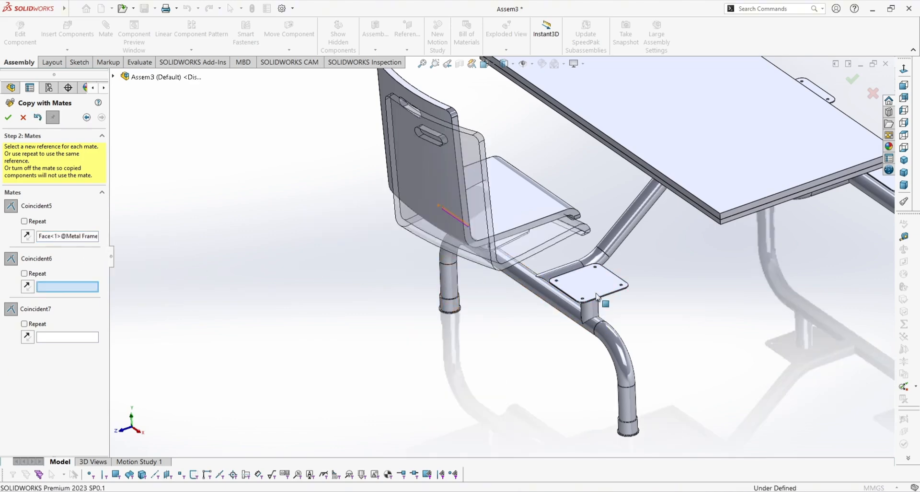
scroll(550, 330, "down", 2)
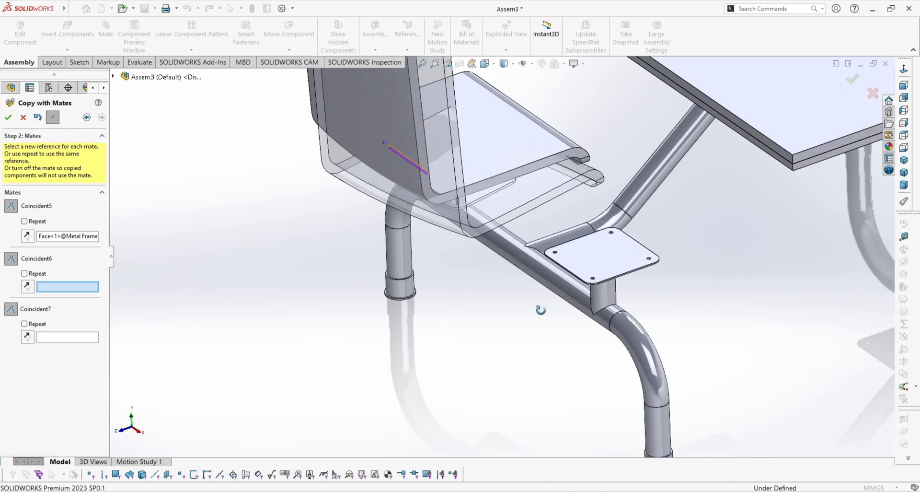
middle_click_drag(541, 310, 548, 242)
scroll(383, 257, "down", 2)
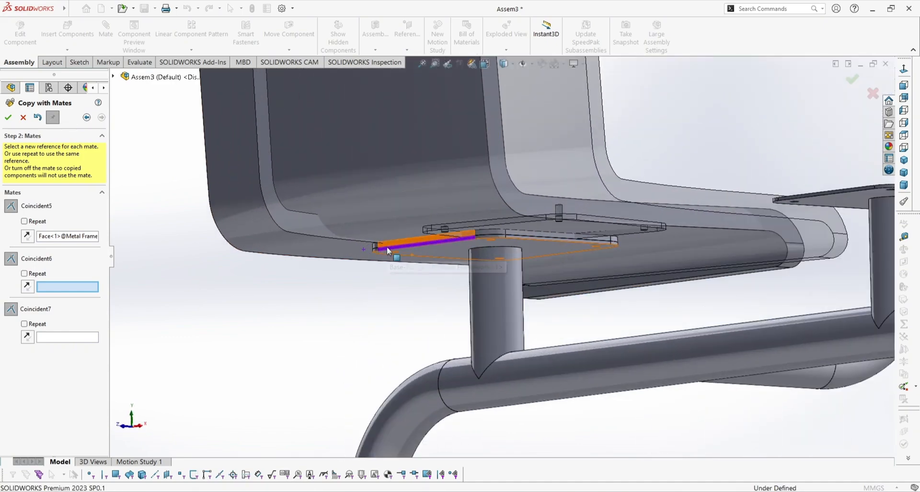
scroll(389, 262, "up", 5)
scroll(632, 277, "down", 2)
mouse_move(632, 277)
middle_mouse_down()
mouse_move(643, 321)
mouse_move(633, 287)
middle_mouse_up()
scroll(620, 300, "down", 5)
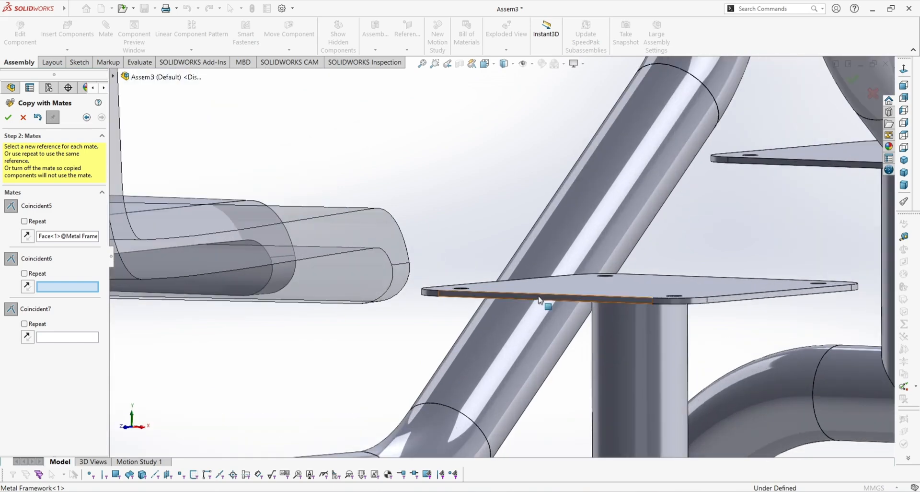
middle_click_drag(532, 301, 496, 298)
scroll(511, 289, "down", 4)
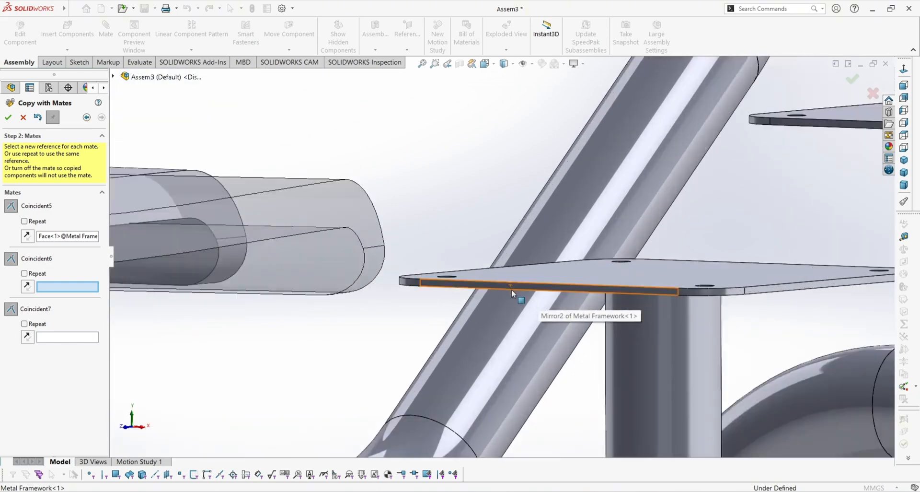
left_click(521, 278)
Assign the adjacent seat plate's lateral side face as the Coincident7 reference and confirm the placement of the chair copy.
scroll(520, 281, "up", 6)
scroll(521, 282, "up", 2)
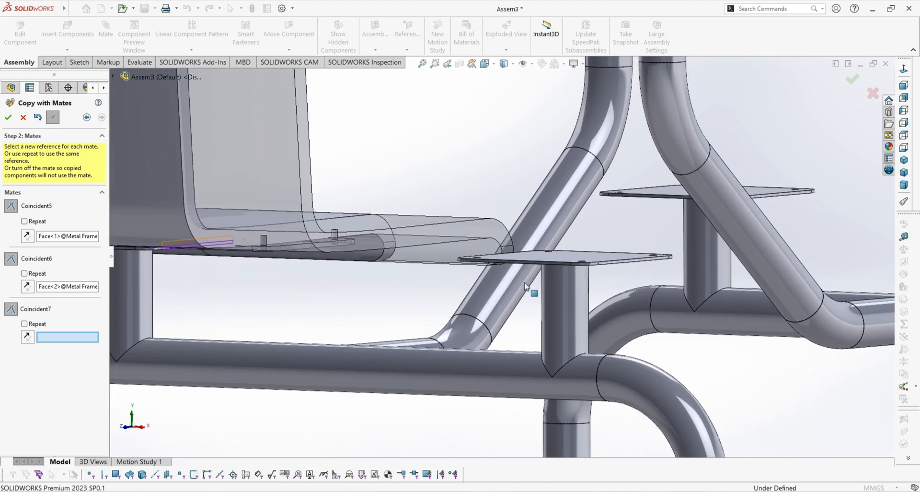
middle_click_drag(522, 284, 482, 284)
scroll(481, 284, "up", 2)
scroll(482, 284, "down", 2)
scroll(378, 293, "up", 3)
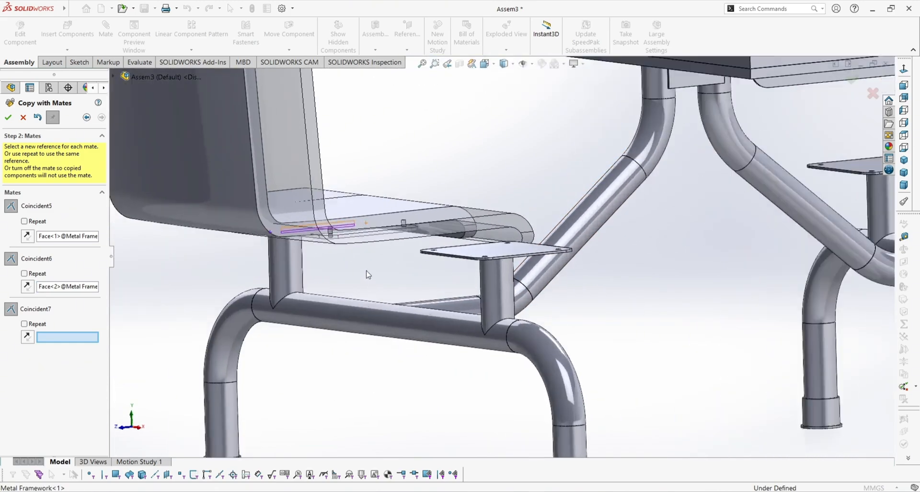
middle_click_drag(366, 273, 496, 245)
scroll(308, 259, "down", 5)
scroll(328, 240, "up", 2)
scroll(497, 246, "up", 3)
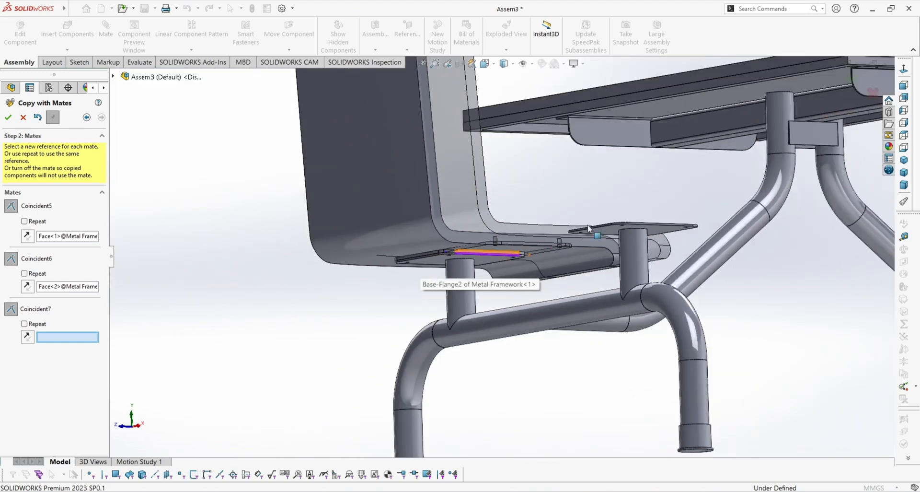
scroll(672, 235, "down", 6)
left_click(662, 228)
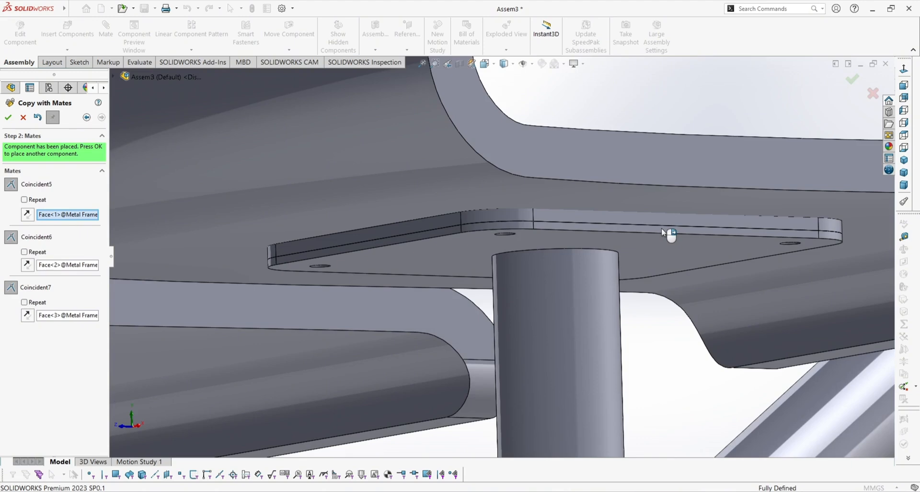
right_click(662, 229)
Assign the upper face of an empty seat plate on the table's opposite side as the Coincident5 reference for another chair copy.
scroll(603, 256, "up", 7)
middle_click_drag(571, 269, 428, 298)
scroll(425, 295, "up", 3)
scroll(564, 269, "down", 2)
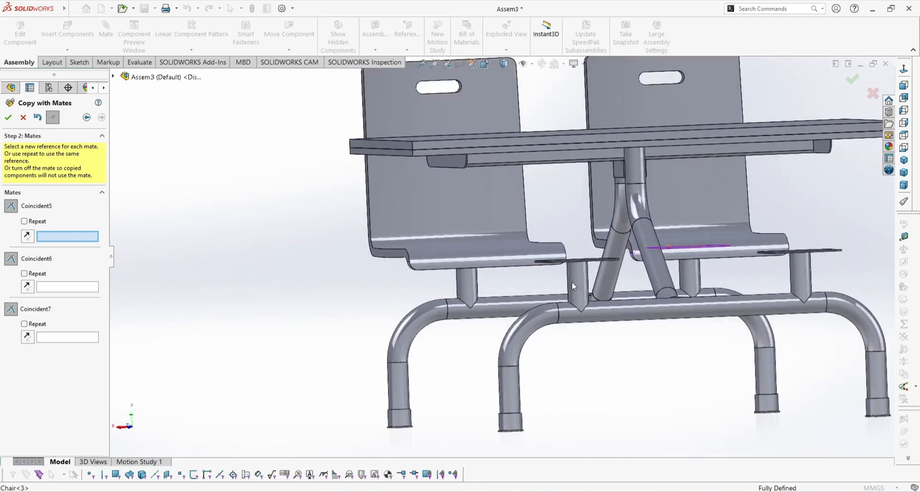
middle_click_drag(572, 282, 515, 336)
scroll(419, 321, "up", 3)
scroll(424, 301, "down", 5)
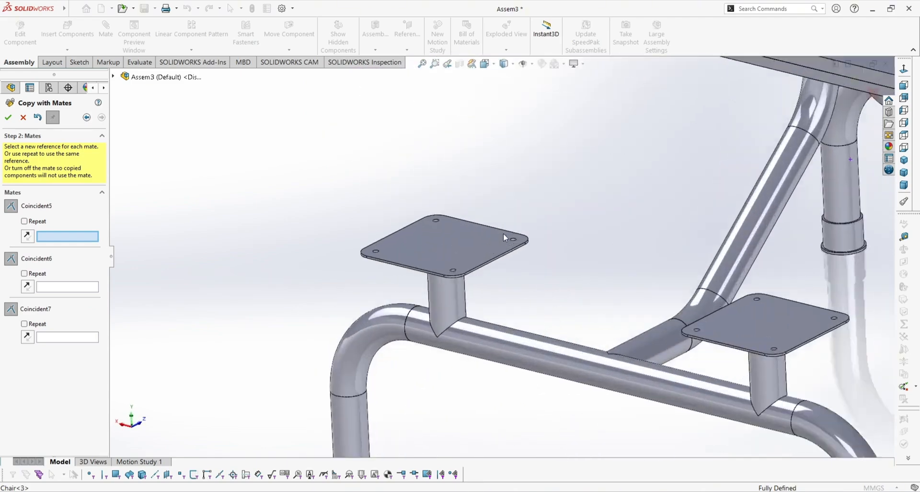
scroll(464, 252, "down", 2)
left_click(473, 254)
Assign that seat plate's outer side face to Coincident6 and its lateral side face to Coincident7 to place the chair copy.
scroll(433, 286, "up", 3)
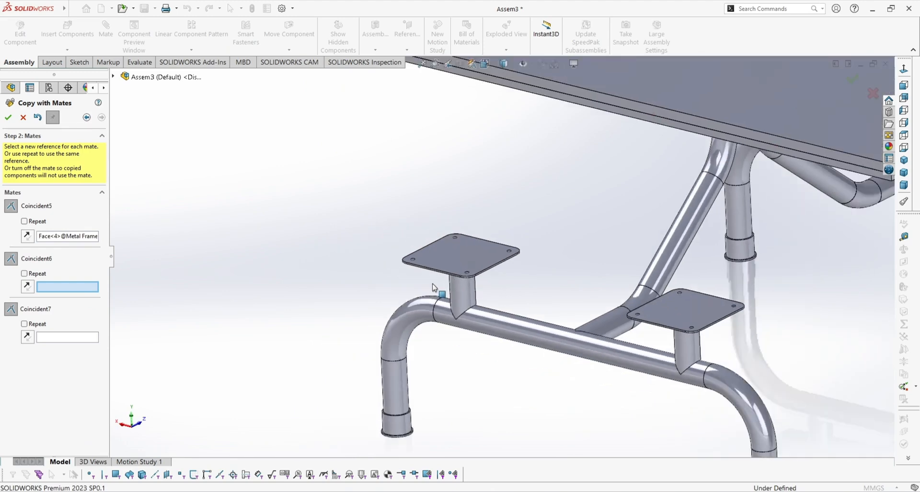
scroll(433, 286, "down", 3)
scroll(434, 278, "down", 5)
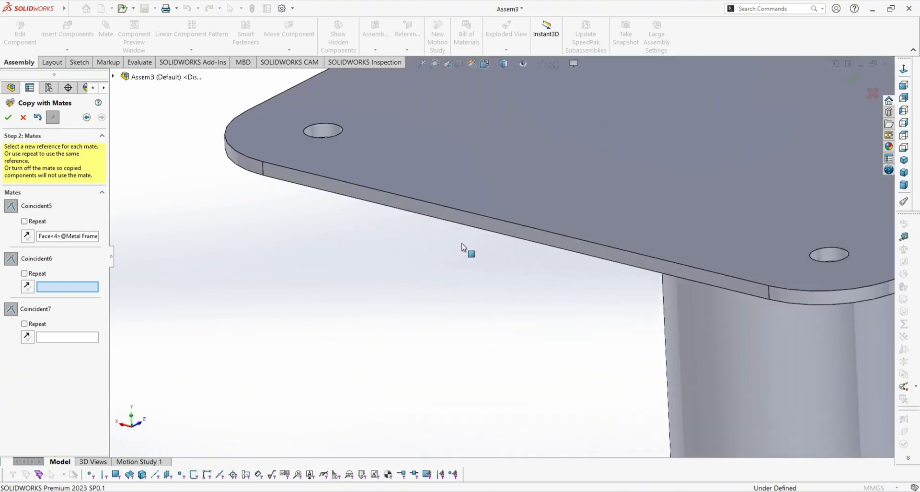
left_click(486, 230)
scroll(484, 235, "up", 6)
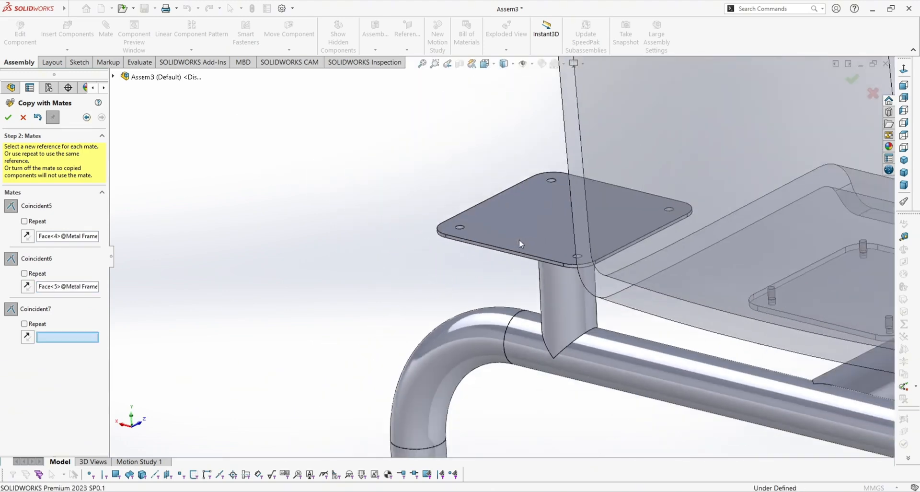
scroll(545, 254, "down", 5)
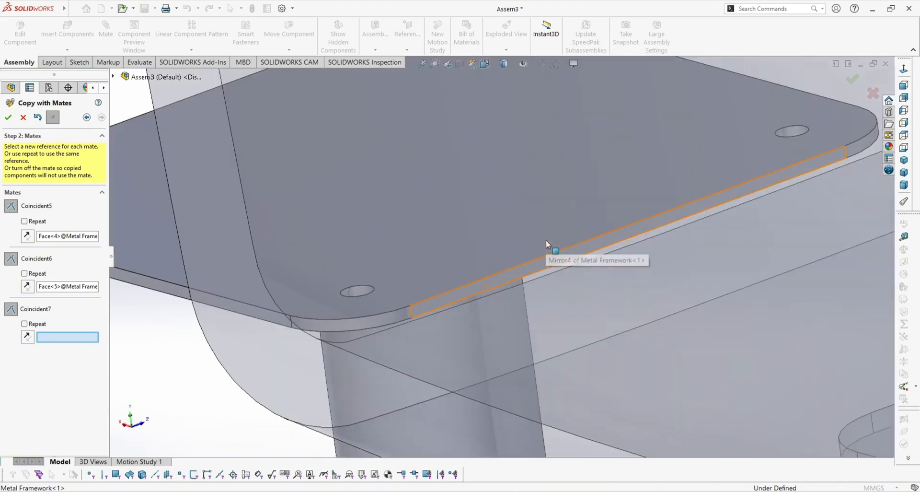
left_click(545, 266)
scroll(549, 267, "up", 2)
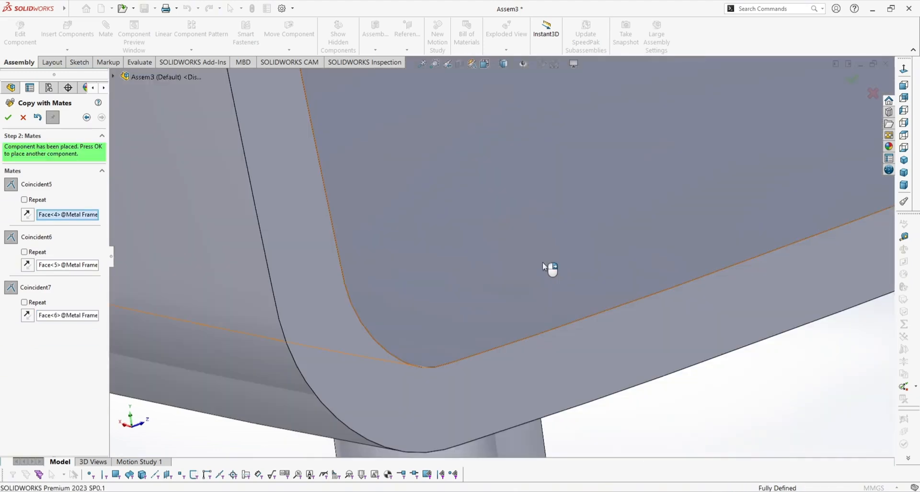
Assign the last empty seat plate's upper face as the Coincident5 reference and its outer side face as the Coincident6 reference.
scroll(557, 268, "up", 4)
scroll(560, 266, "up", 3)
scroll(565, 269, "down", 6)
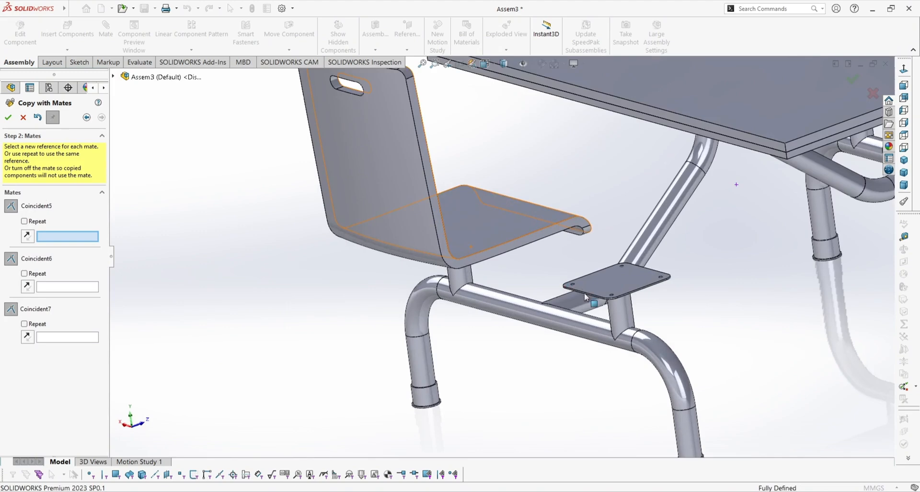
left_click(565, 265)
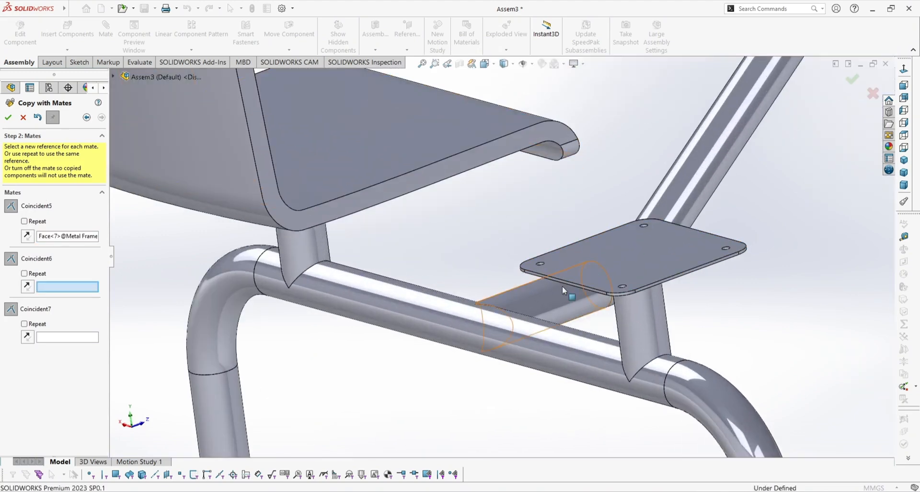
scroll(565, 267, "down", 6)
left_click(539, 271)
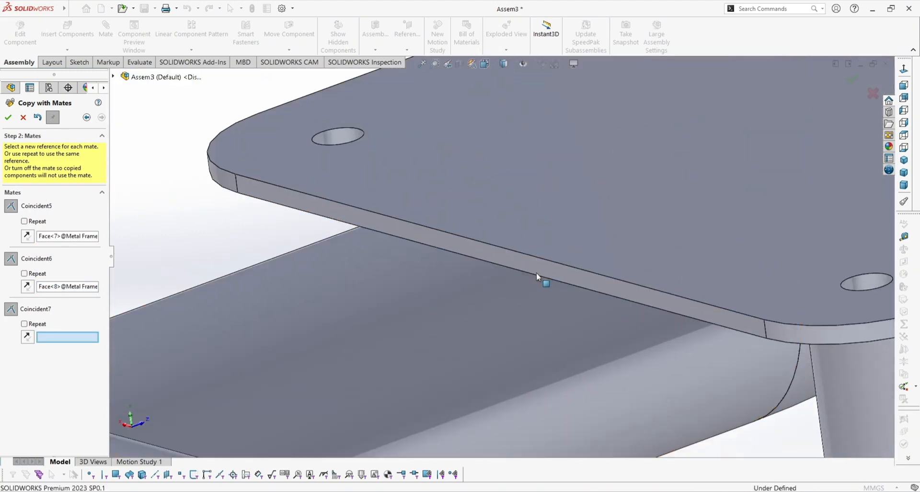
Assign the last seat plate's lateral side face to Coincident7 to place the final chair, and leave Copy with Mates.
scroll(557, 274, "up", 5)
scroll(583, 265, "down", 5)
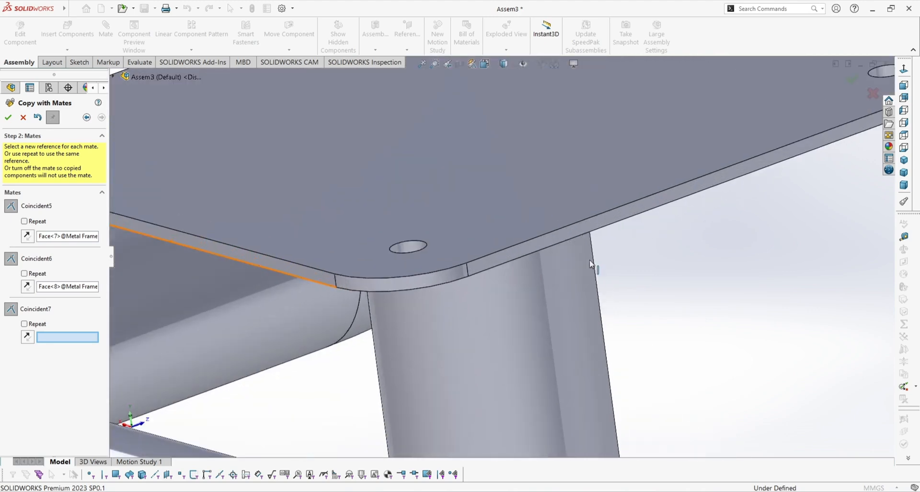
left_click(671, 204)
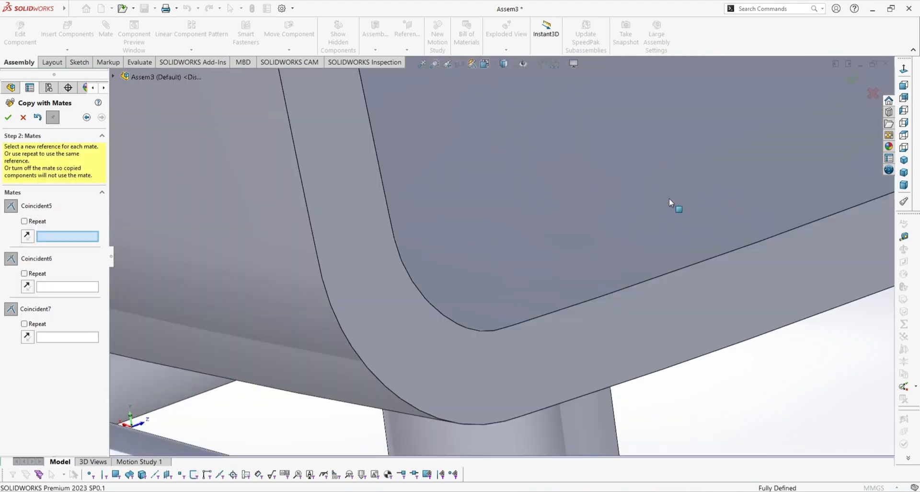
scroll(589, 227, "up", 10)
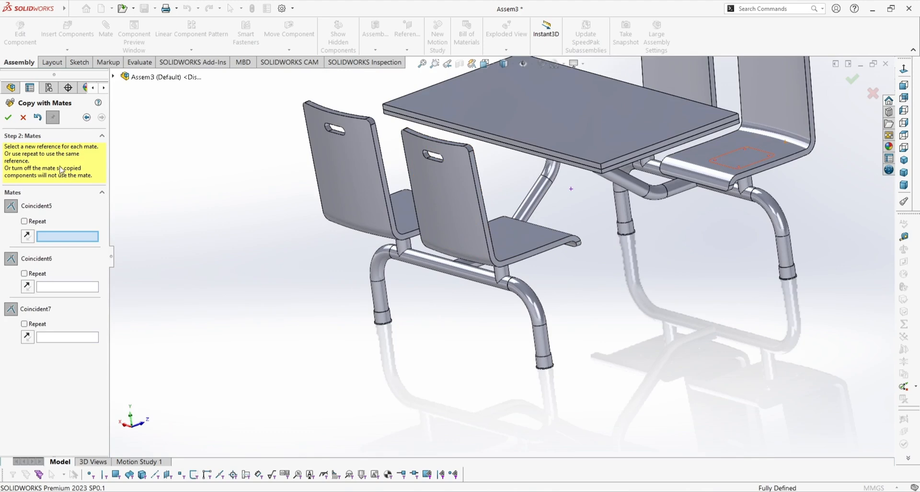
left_click(27, 118)
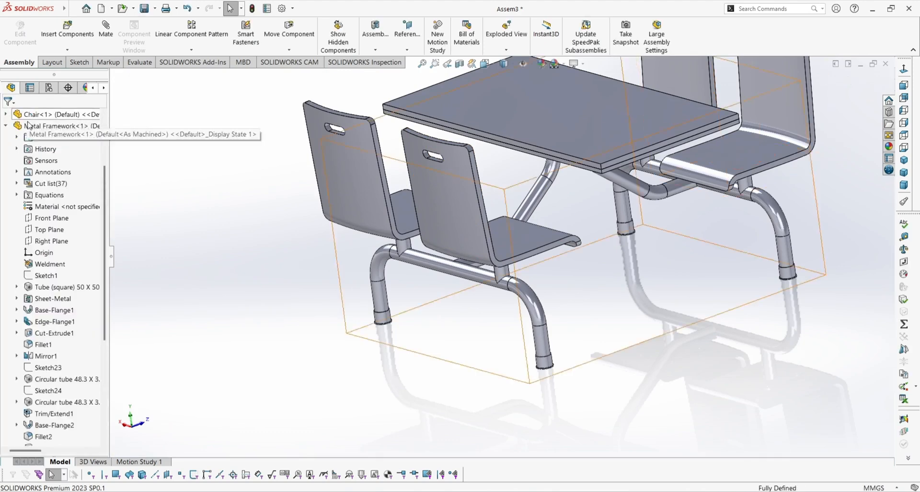
Examine the table-and-chair assembly from above and below, including the framework's bracket holes under the table top.
scroll(514, 274, "up", 5)
middle_click_drag(560, 282, 741, 259)
scroll(494, 241, "down", 4)
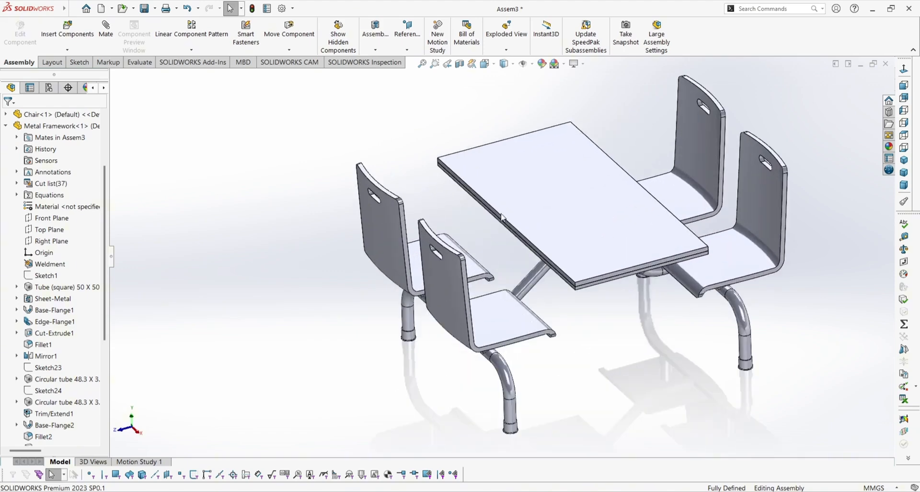
scroll(555, 288, "down", 2)
middle_click_drag(550, 369, 560, 254)
scroll(551, 254, "up", 2)
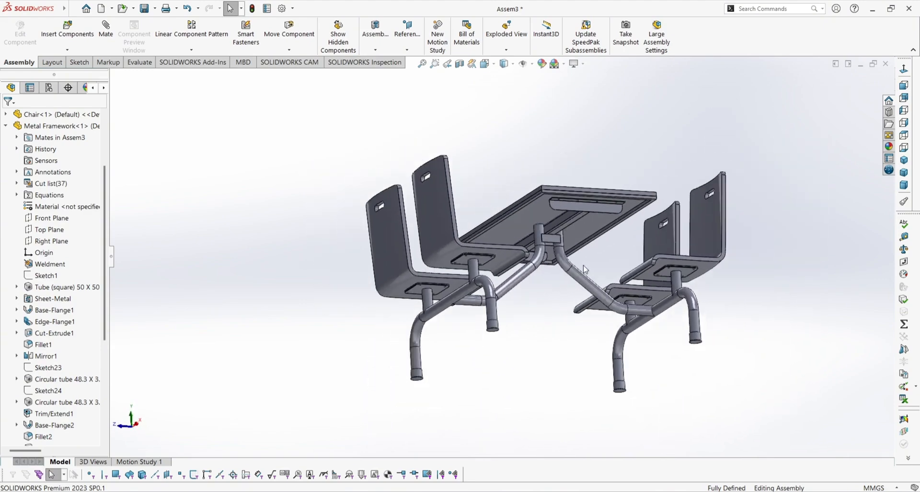
scroll(527, 268, "down", 5)
scroll(495, 306, "up", 3)
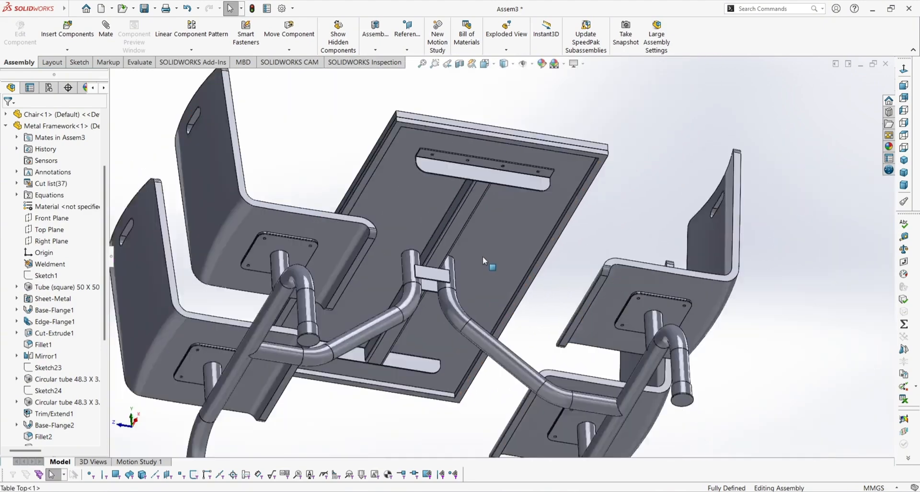
scroll(483, 256, "down", 5)
middle_click_drag(392, 272, 372, 234)
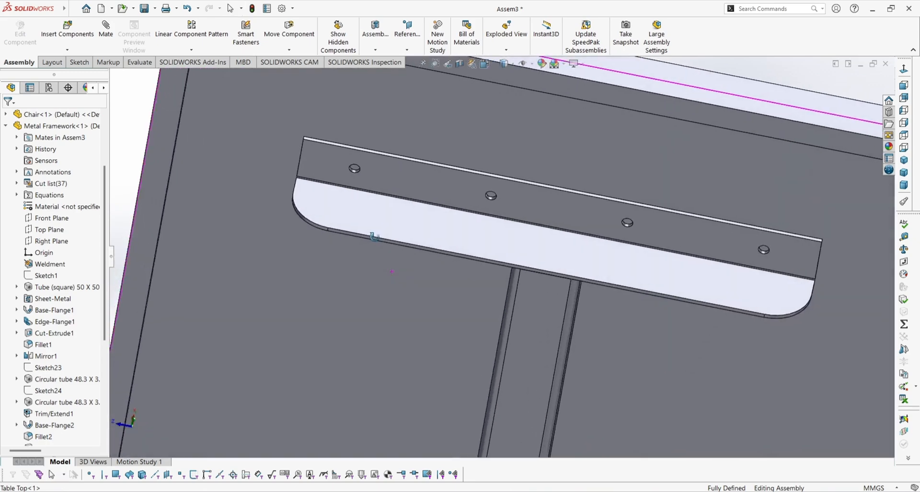
scroll(353, 211, "up", 3)
scroll(431, 226, "down", 3)
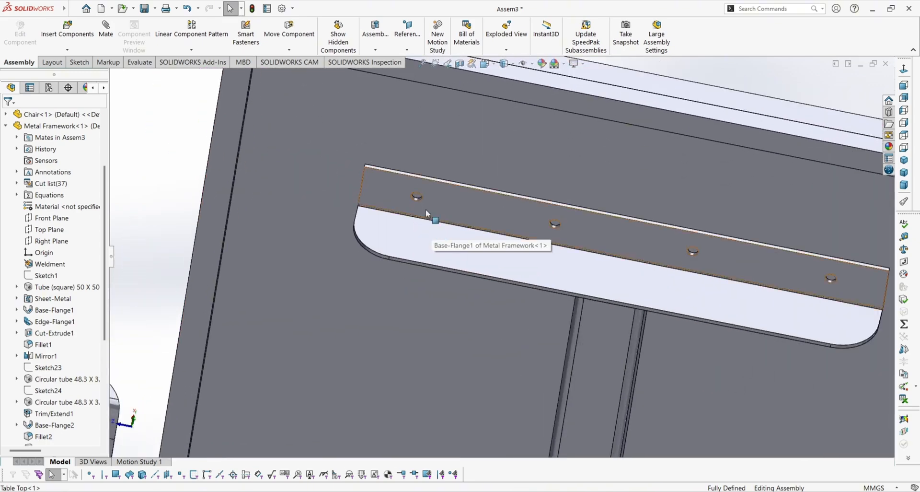
scroll(429, 213, "down", 4)
scroll(429, 223, "up", 5)
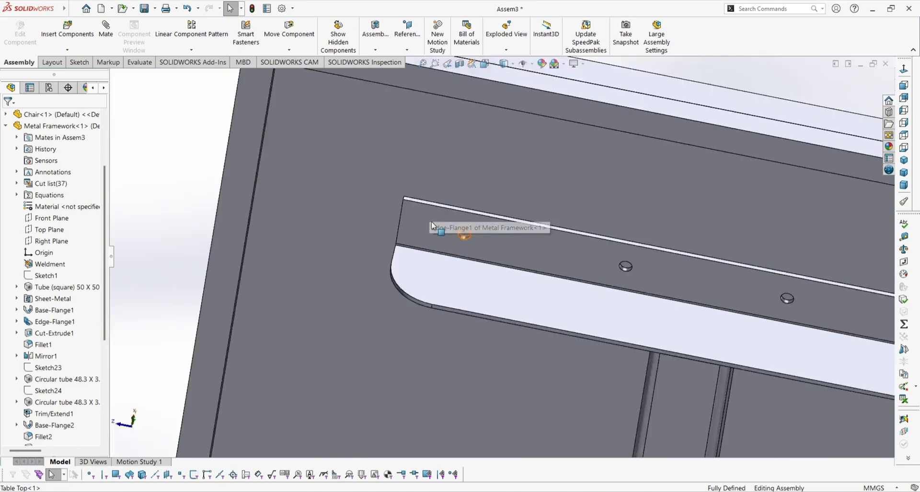
Open the table top for in-context part editing, saving the assembly as Table_Chair_Assembly in the Table-Chair Assembly folder.
left_click(416, 237)
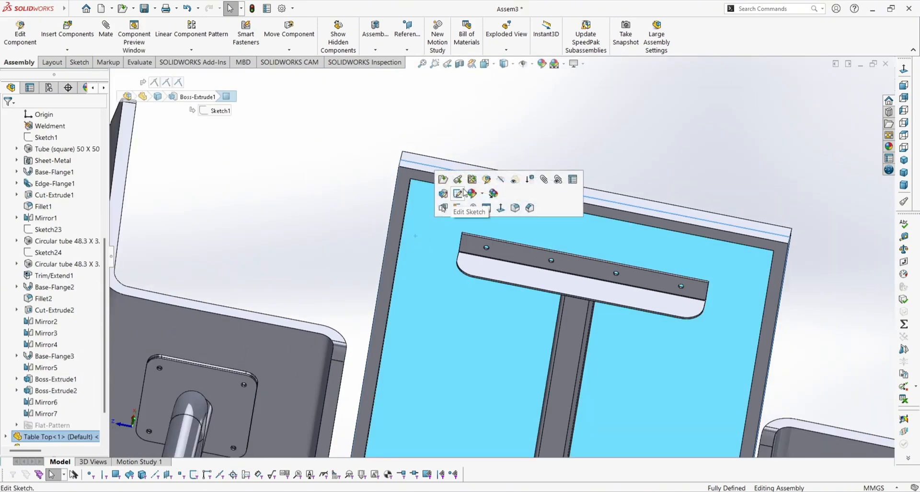
left_click(487, 180)
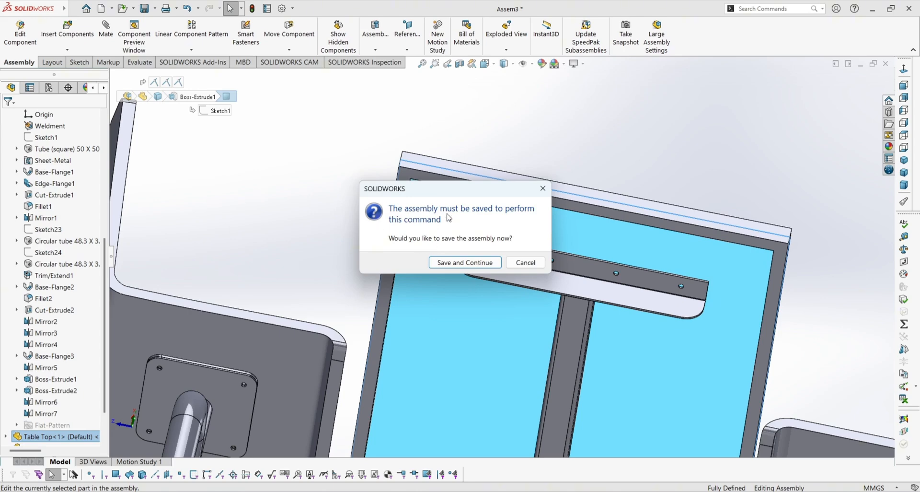
left_click(463, 263)
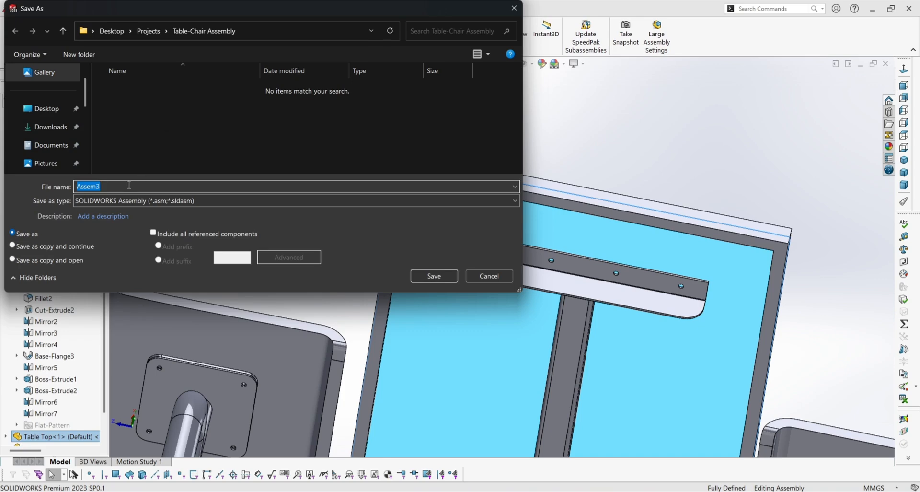
type("Tabe")
key("BackSpace")
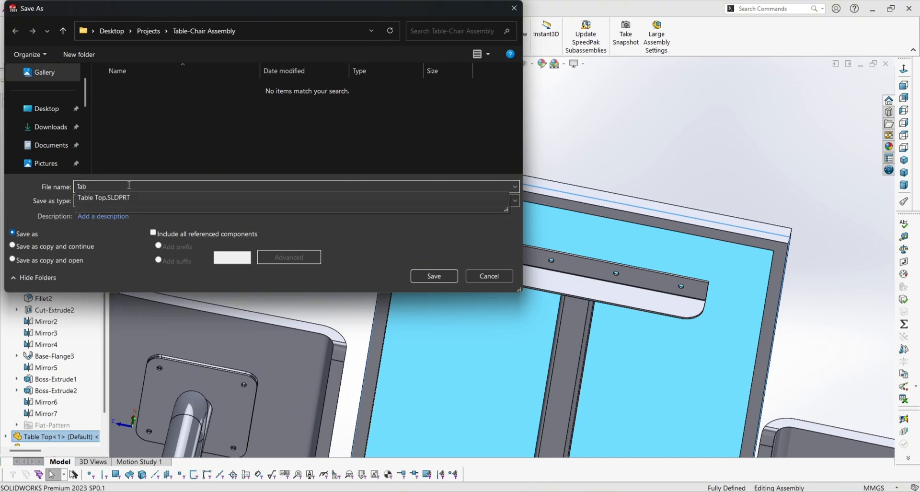
type("le_Chair_Assembly")
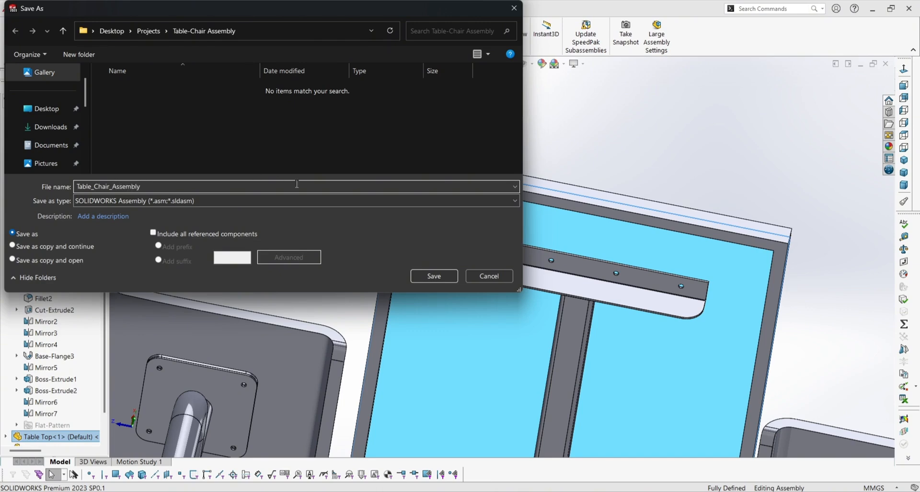
left_click(436, 275)
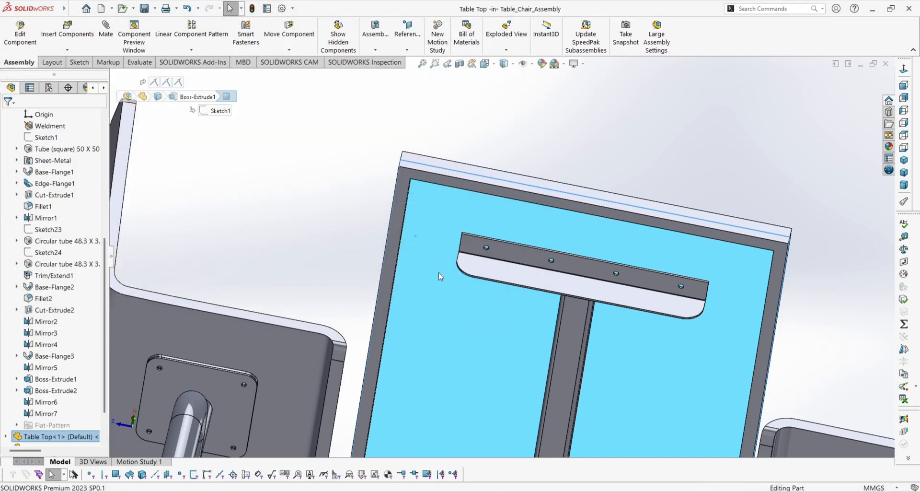
Start a new sketch on the table top's underside face, inside its border, where the framework brackets sit.
scroll(508, 266, "up", 4)
scroll(504, 288, "down", 5)
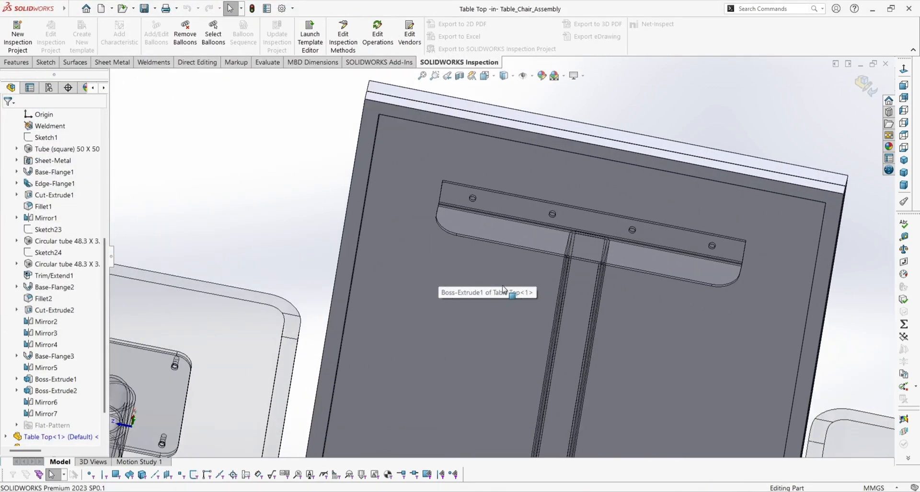
scroll(503, 289, "up", 2)
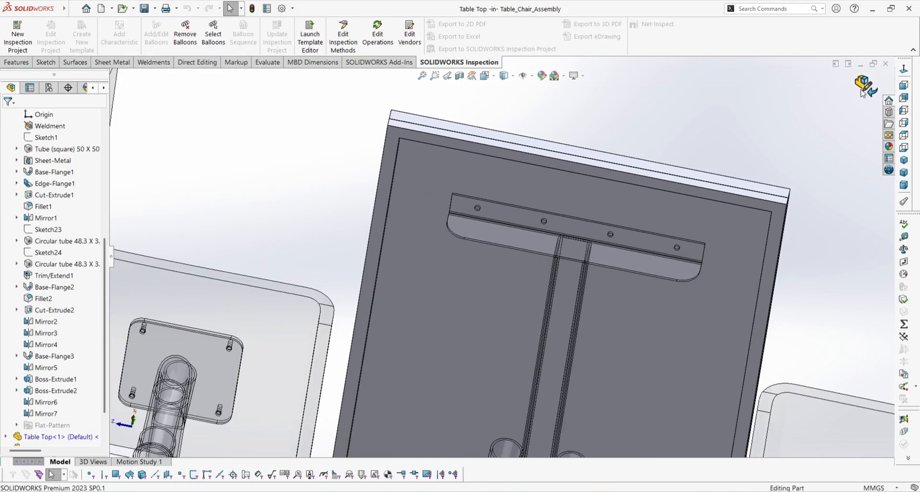
scroll(484, 252, "up", 2)
scroll(473, 260, "down", 2)
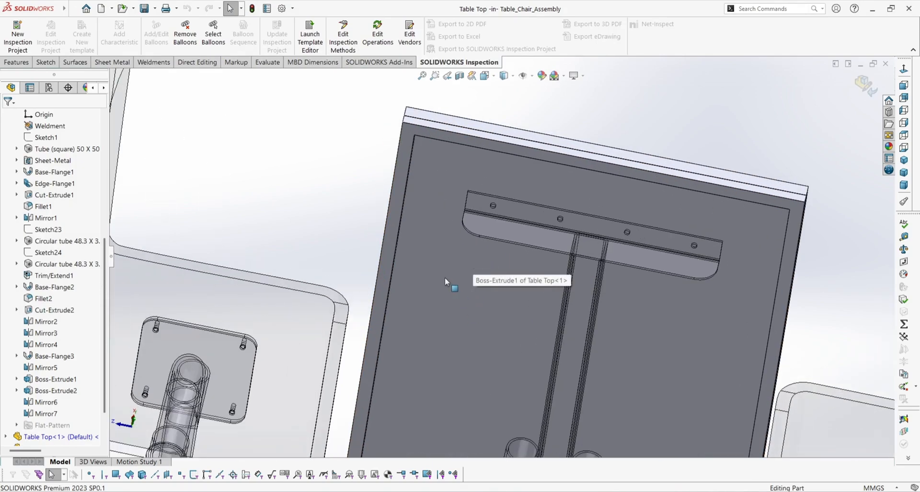
left_click(445, 278)
left_click(488, 250)
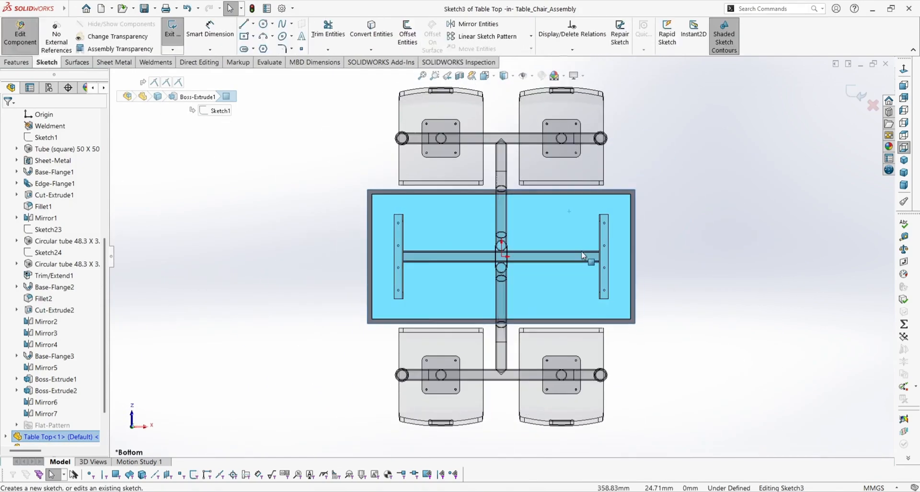
scroll(582, 255, "down", 5)
scroll(559, 242, "up", 2)
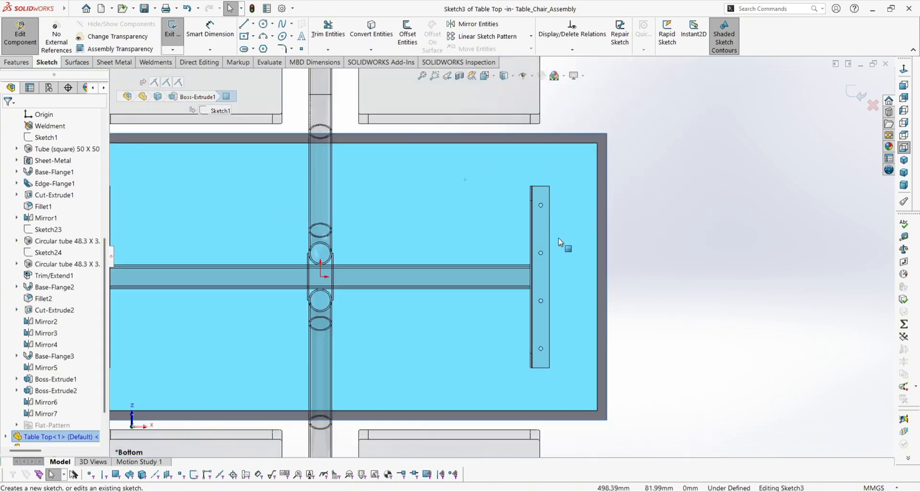
Switch the display style to Hidden Lines Removed around the bracket holes under the table top.
scroll(608, 197, "down", 8)
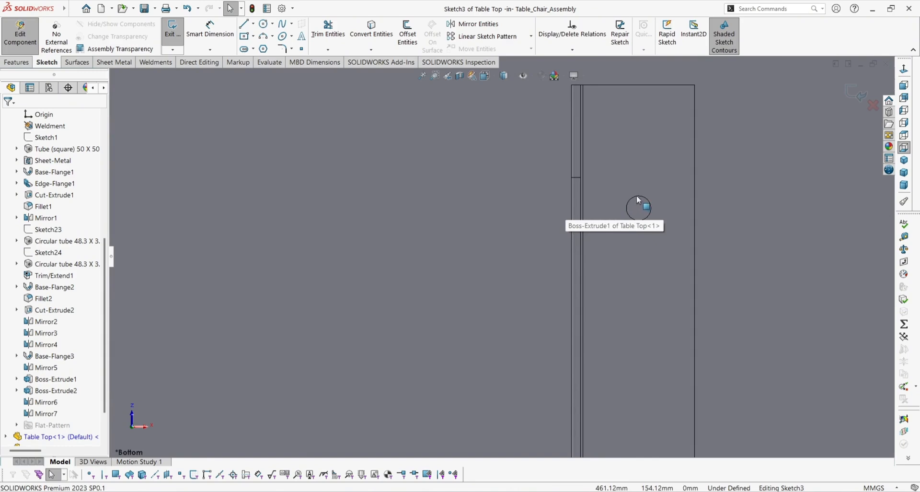
scroll(639, 200, "up", 5)
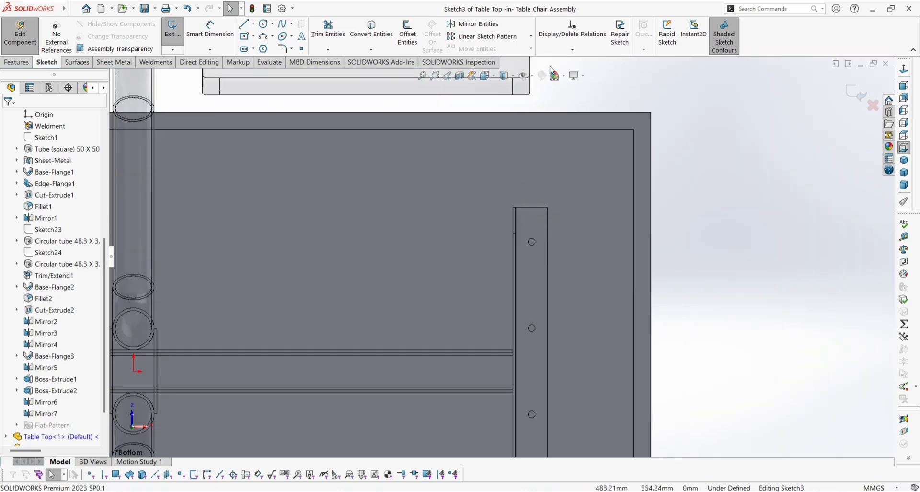
left_click(513, 77)
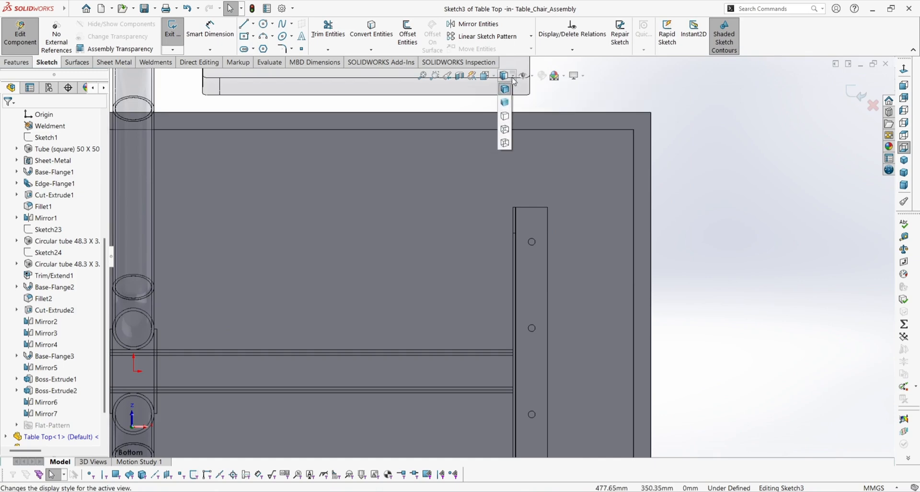
left_click(505, 116)
scroll(570, 250, "down", 5)
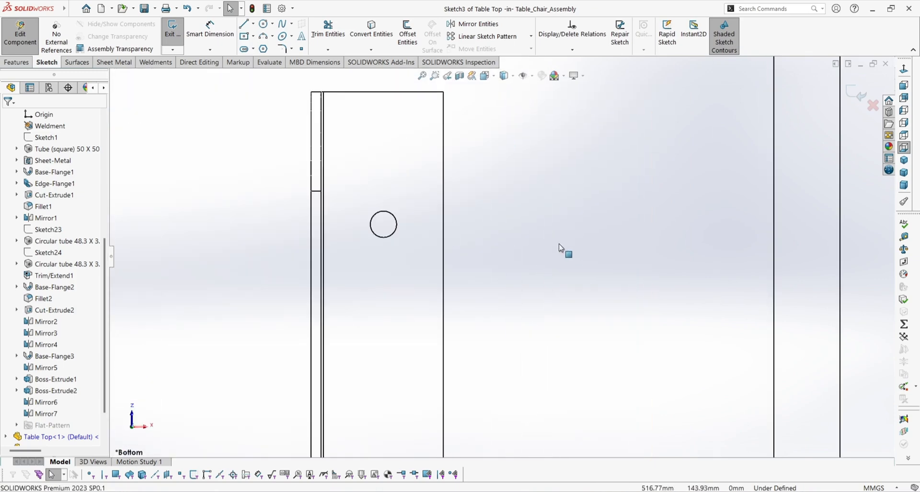
Check the diameter of the end hole in the framework bracket against the table top's underside.
left_click(378, 237)
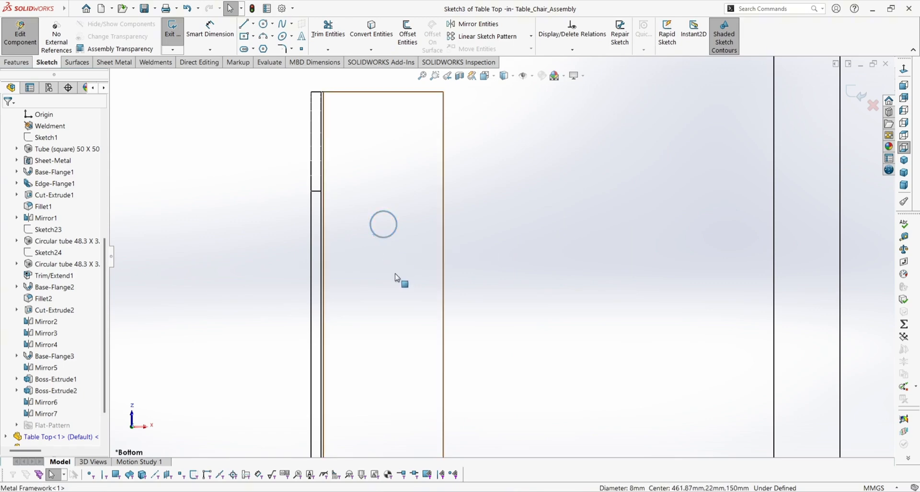
scroll(395, 282, "up", 5)
scroll(534, 268, "down", 3)
scroll(506, 282, "up", 6)
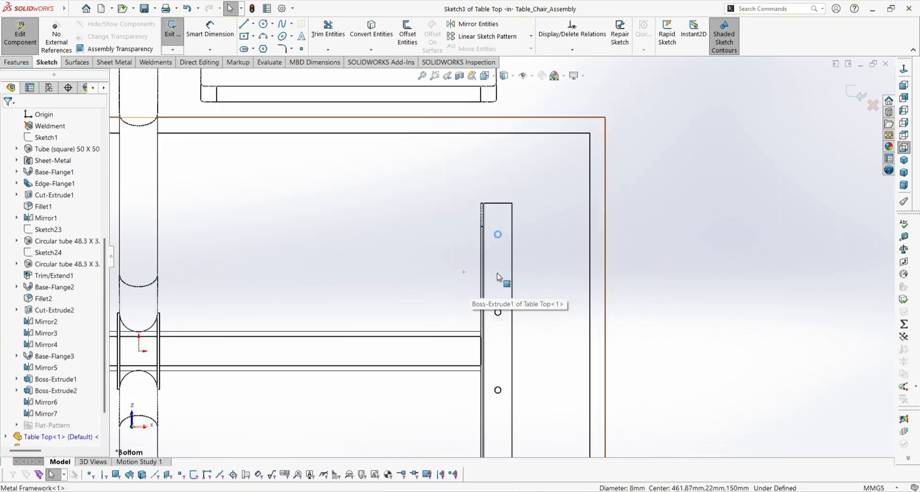
left_click(631, 265)
scroll(502, 282, "down", 6)
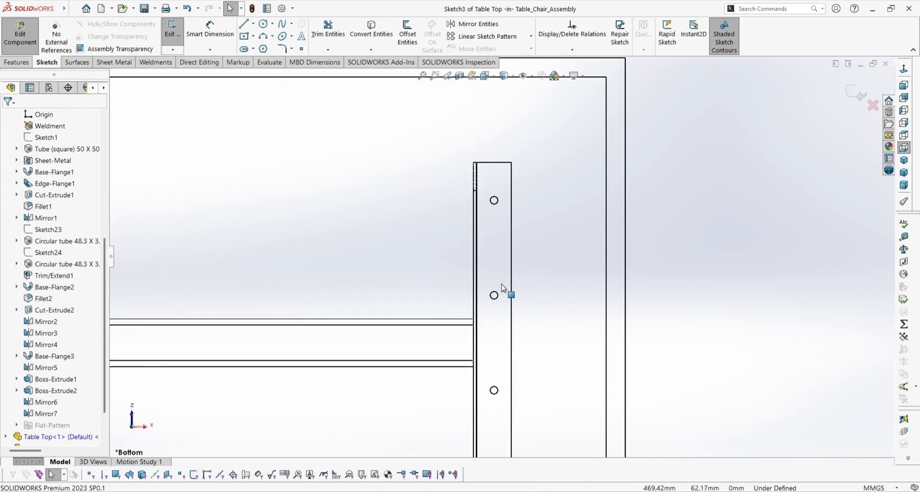
scroll(496, 223, "down", 2)
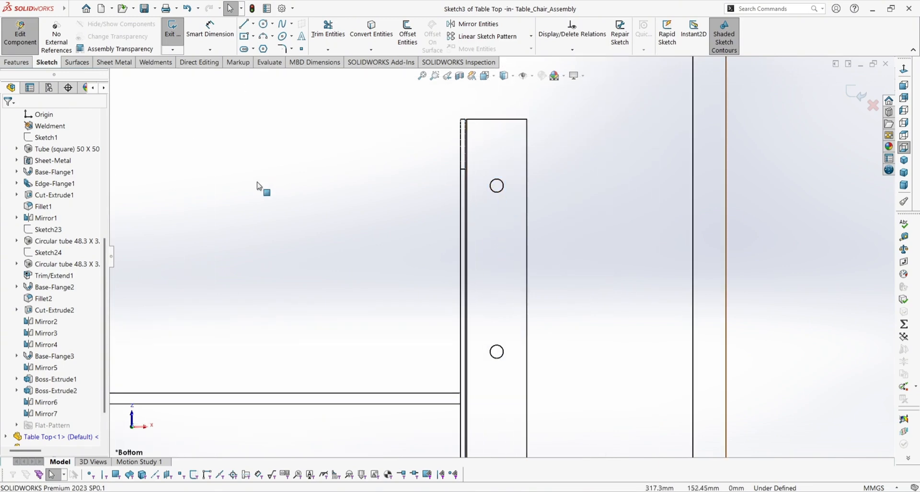
Sketch circles of about 2.97 mm and 2.57 mm radius, centred on the bracket's first two holes.
left_click(265, 25)
scroll(468, 181, "down", 8)
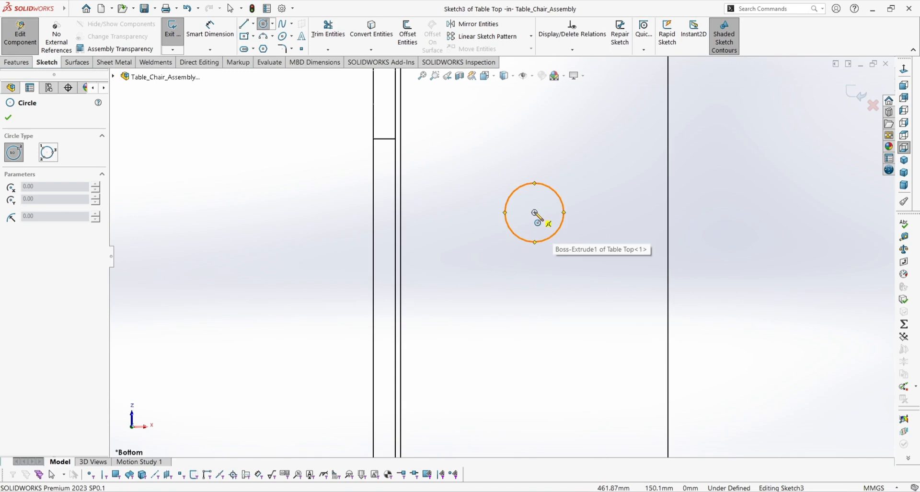
left_click(535, 213)
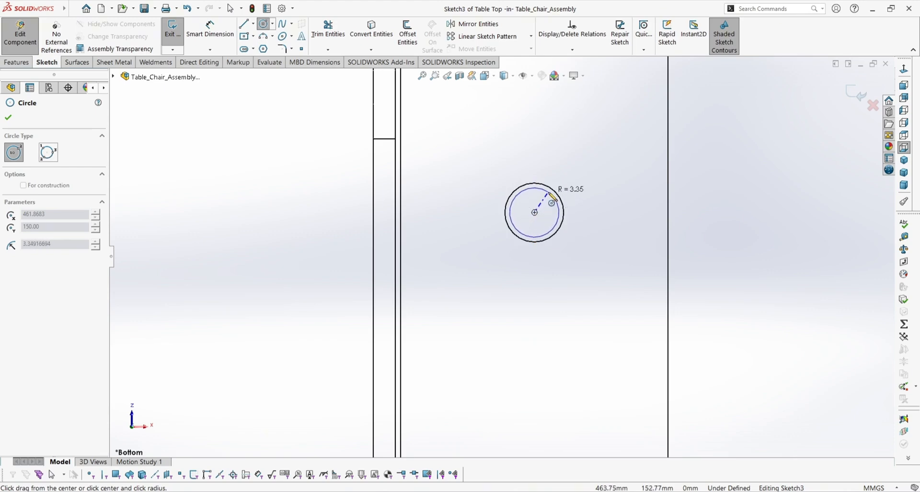
left_click(548, 197)
scroll(548, 269, "up", 3)
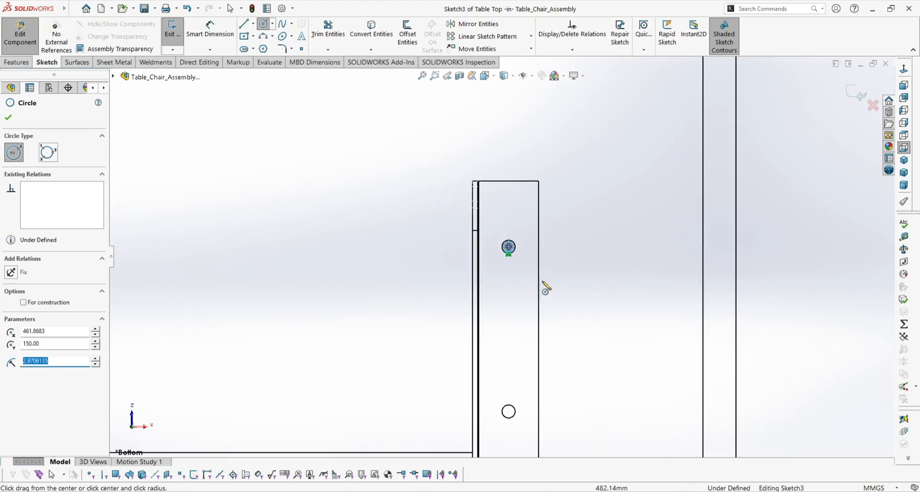
scroll(507, 336, "down", 4)
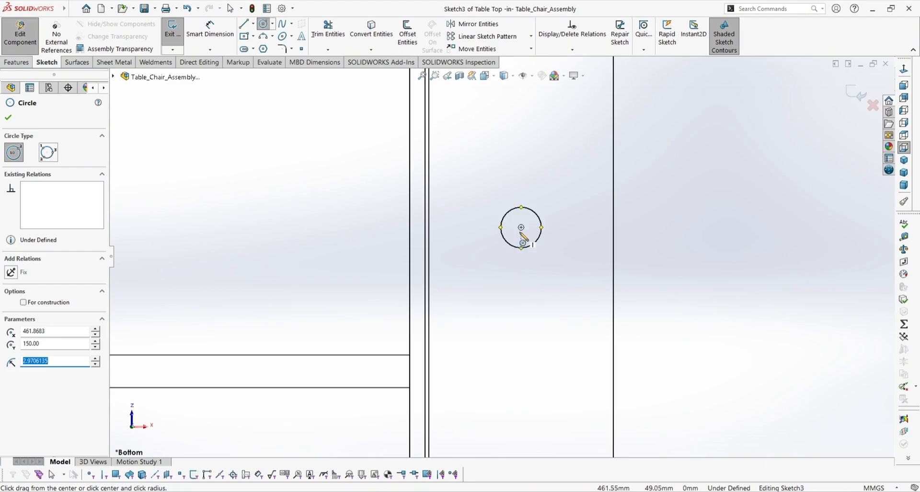
left_click(522, 228)
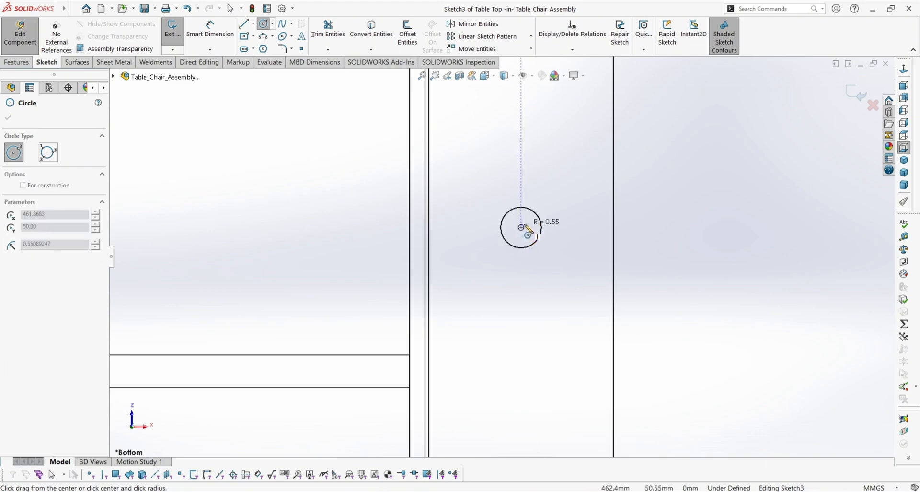
left_click(530, 217)
Sketch circles of about 3.08 mm and 3.05 mm radius, centred on the bracket's third and fourth holes, and end the Circle tool.
scroll(511, 293, "up", 5)
scroll(511, 354, "down", 5)
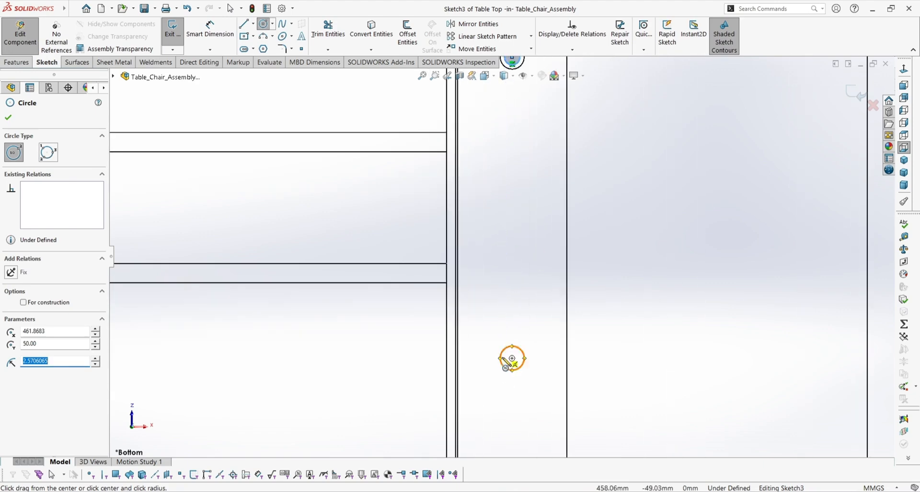
scroll(513, 359, "down", 5)
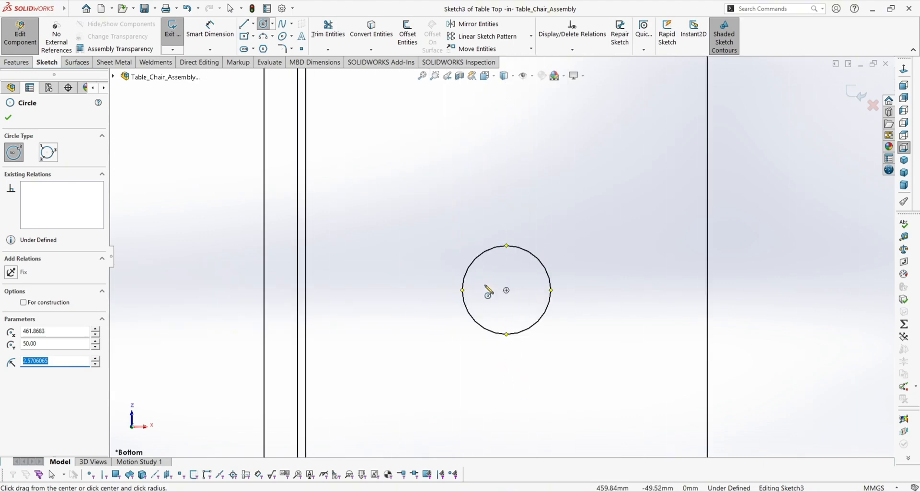
left_click(507, 290)
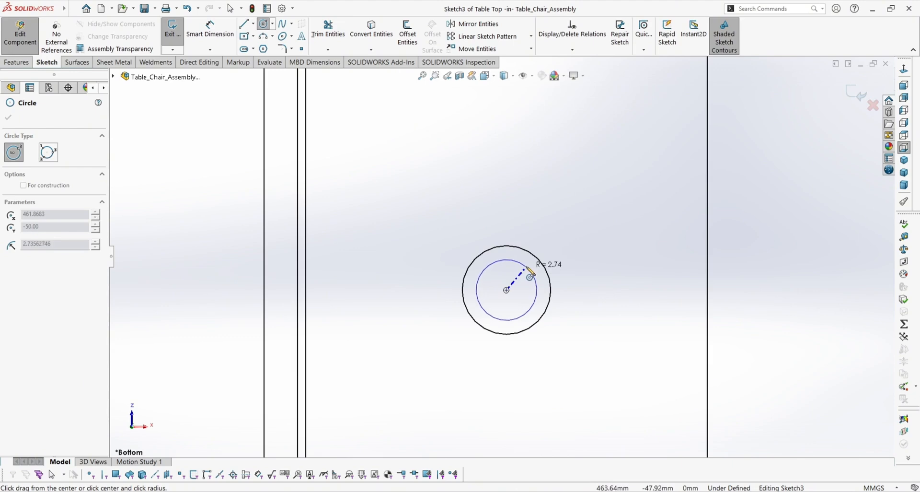
left_click(528, 268)
scroll(517, 307, "up", 4)
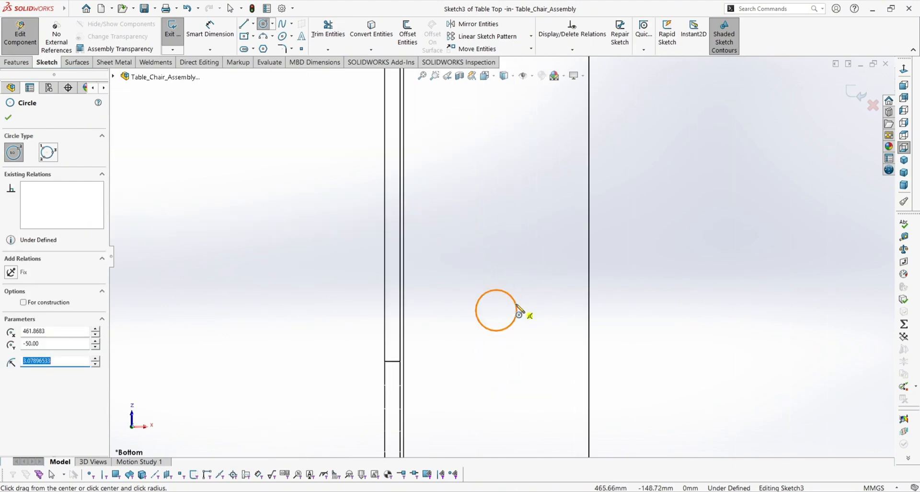
left_click(497, 309)
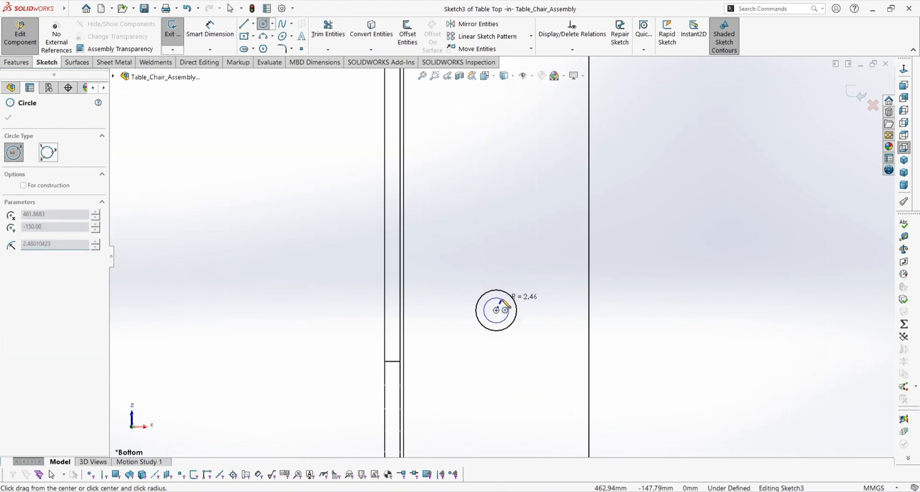
left_click(506, 301)
scroll(503, 222, "up", 6)
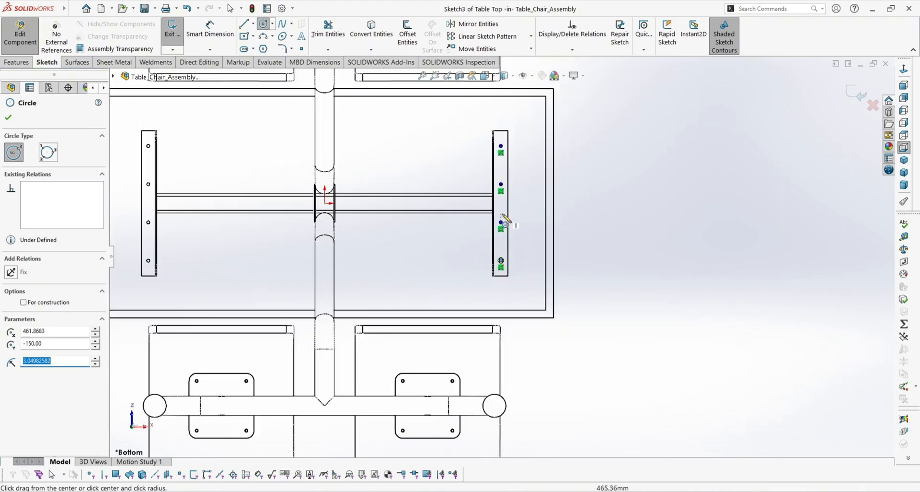
scroll(586, 200, "down", 1)
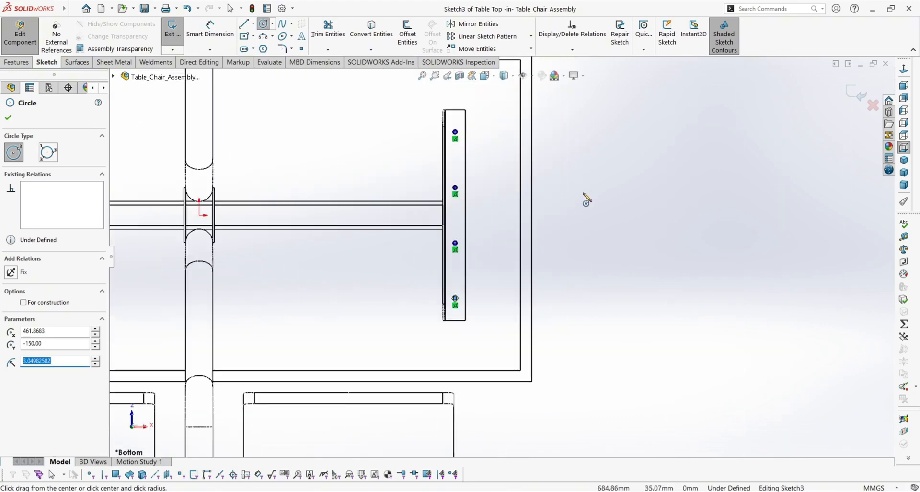
right_click(586, 198)
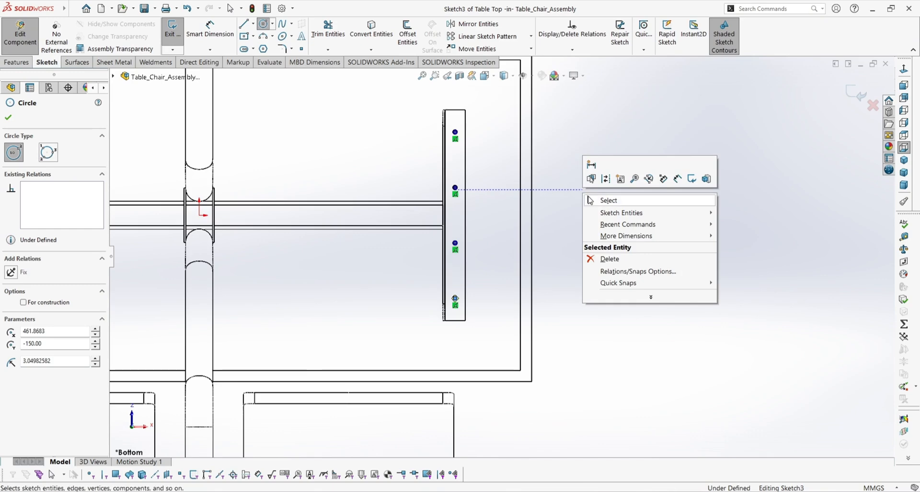
left_click(615, 202)
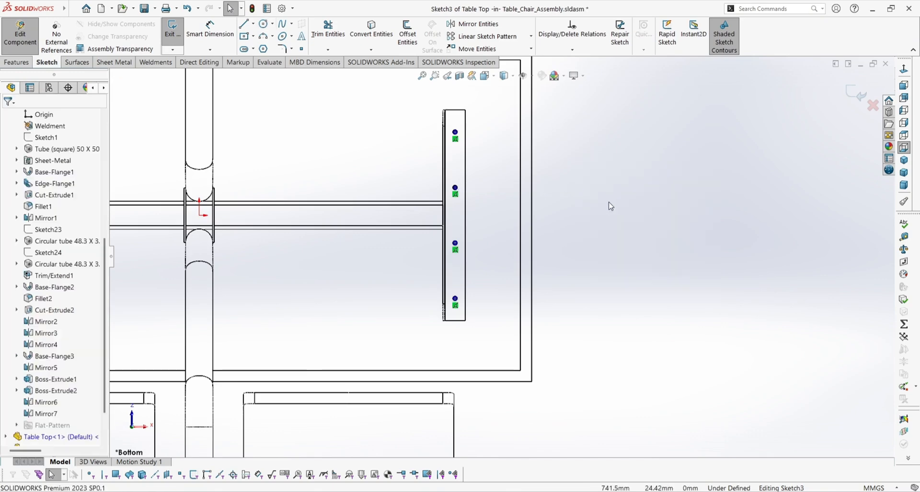
Select all four sketch circles on the bracket holes and give them an Equal relation.
scroll(456, 146, "down", 5)
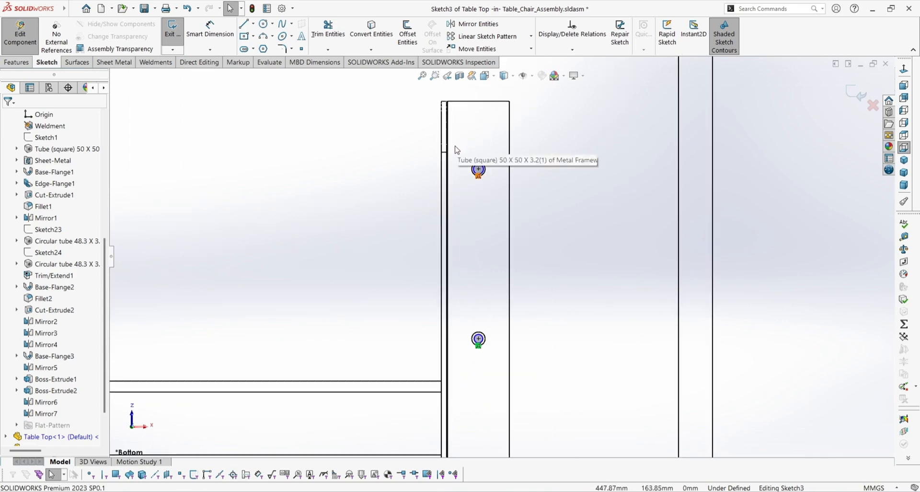
scroll(465, 166, "down", 3)
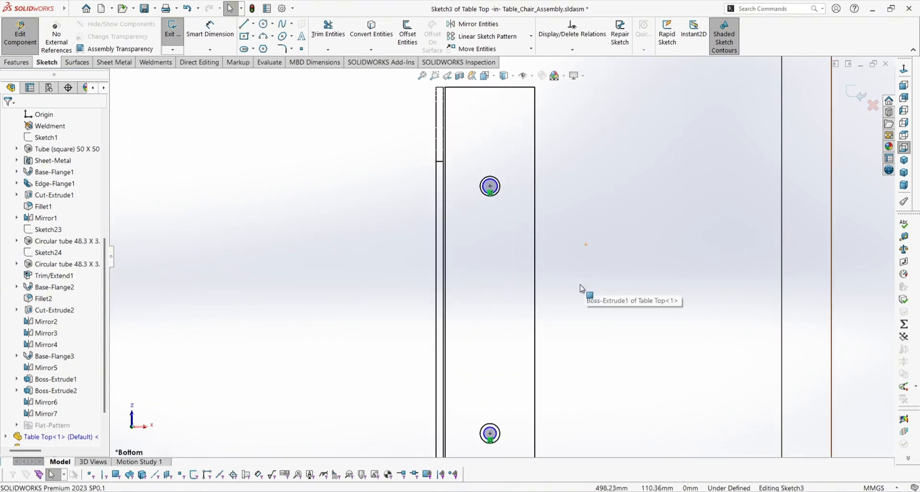
key("ctrl+a")
scroll(485, 441, "down", 3)
scroll(485, 440, "up", 6)
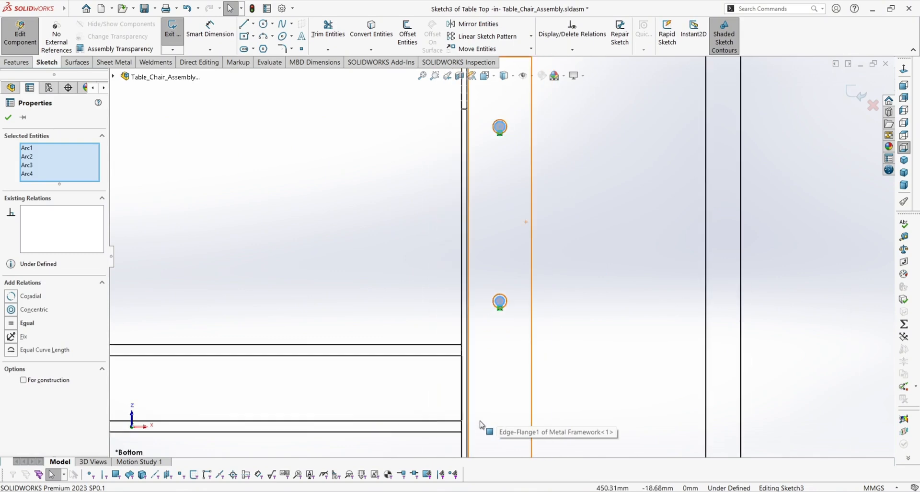
scroll(485, 440, "down", 3)
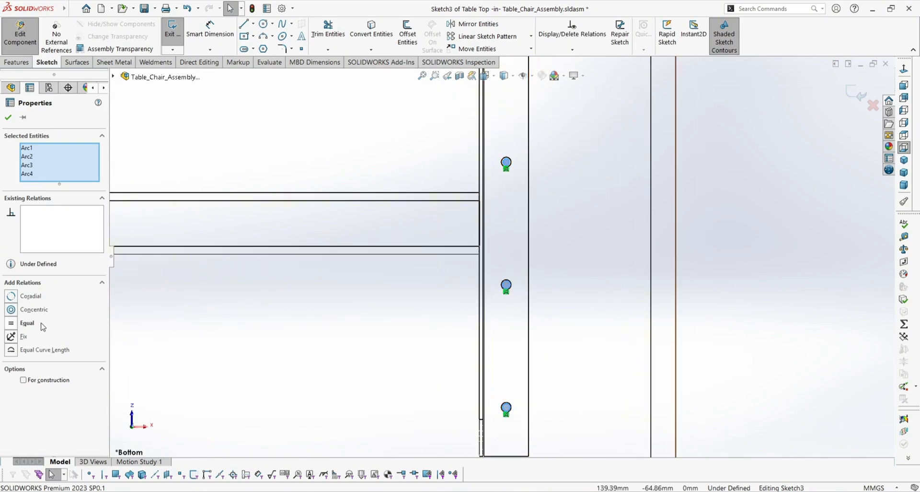
left_click(12, 323)
scroll(550, 232, "up", 4)
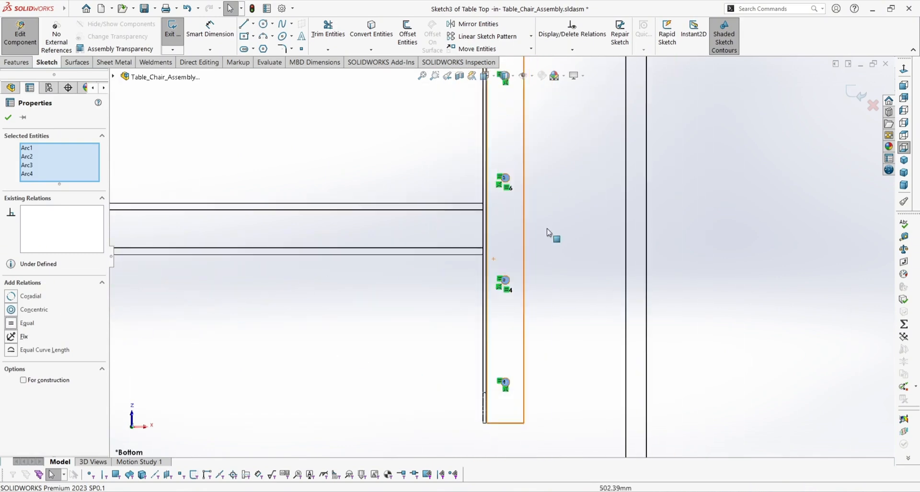
left_click(624, 180)
Dimension the circle on the bracket's first hole with a diameter of 6.2 mm.
right_click(594, 171)
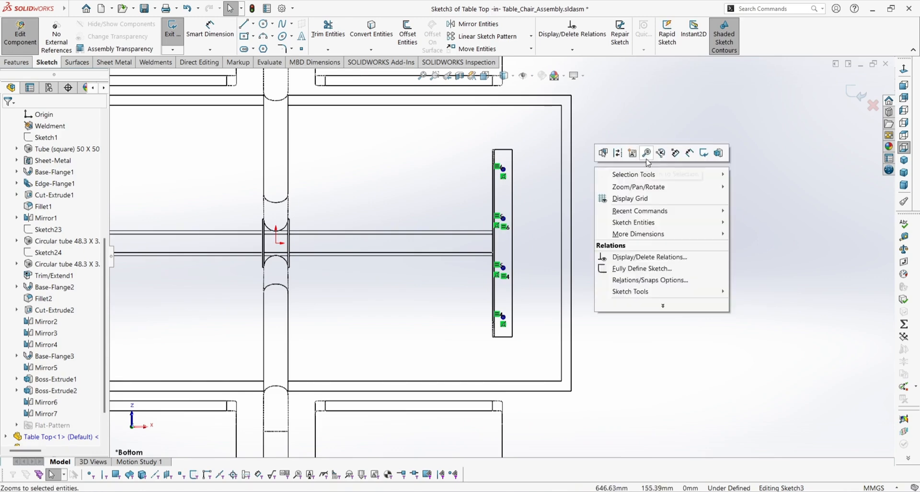
left_click(690, 153)
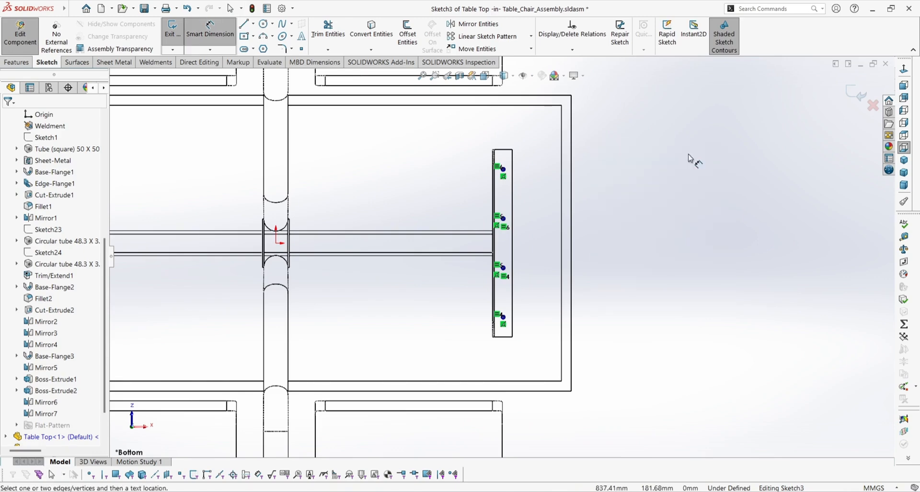
scroll(513, 171, "down", 6)
scroll(584, 172, "down", 2)
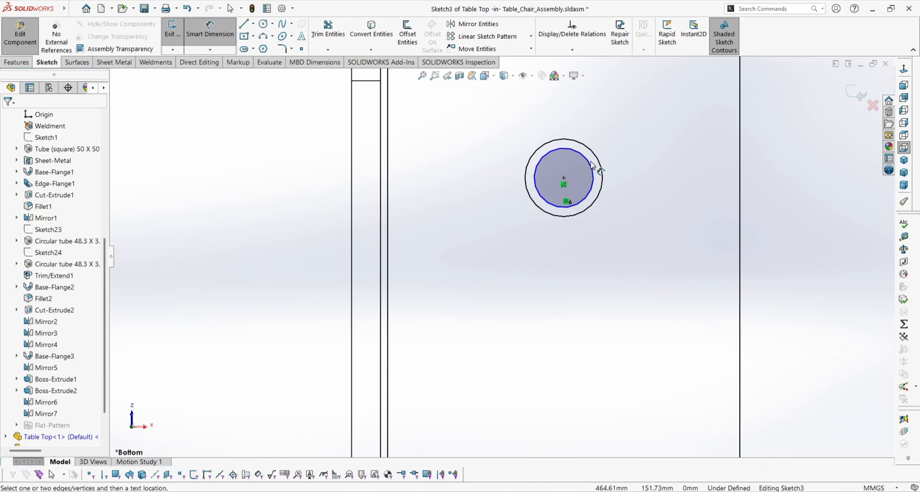
left_click(597, 166)
left_click(674, 131)
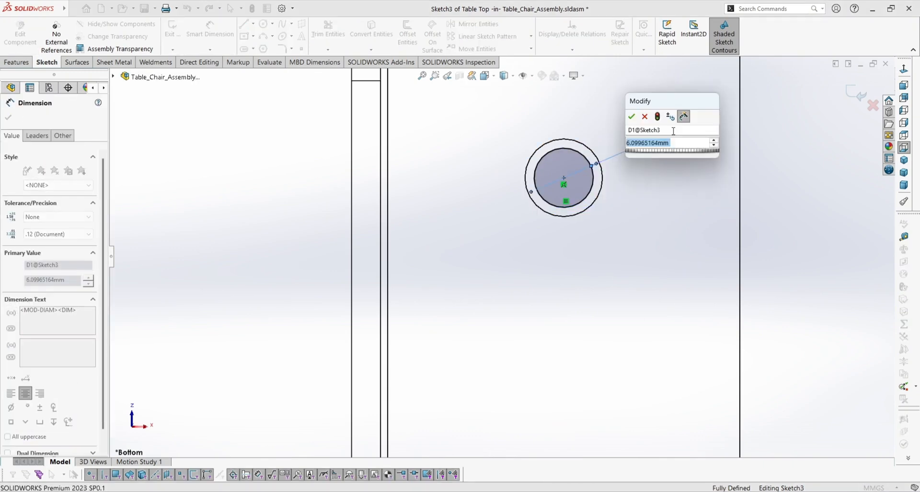
type("6.2")
key("Return")
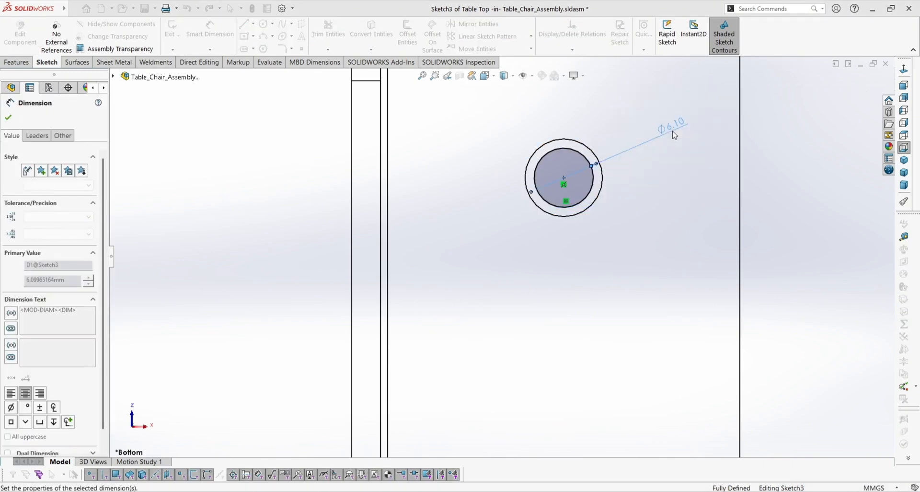
Set the display style back to Shaded With Edges.
scroll(637, 209, "up", 6)
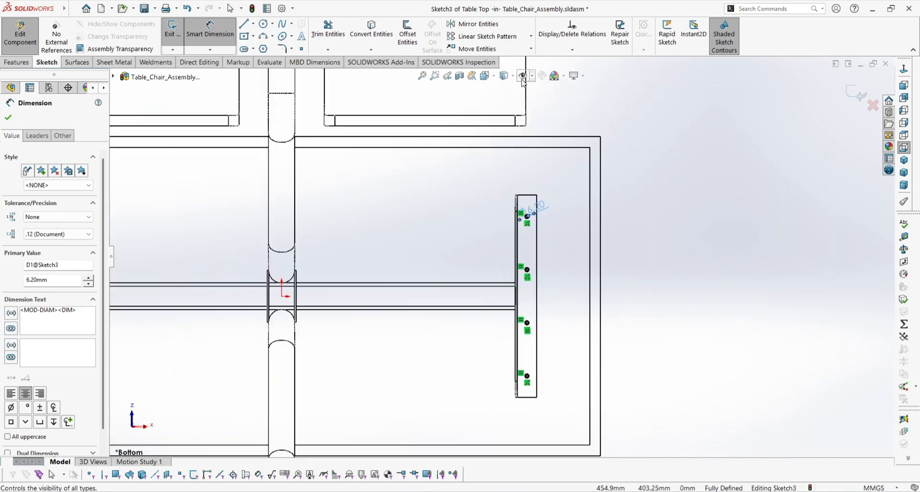
left_click(503, 76)
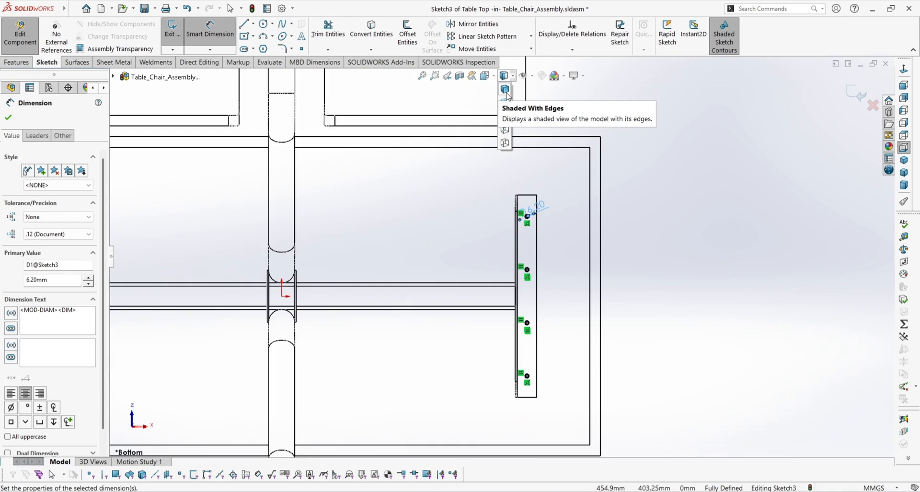
left_click(505, 90)
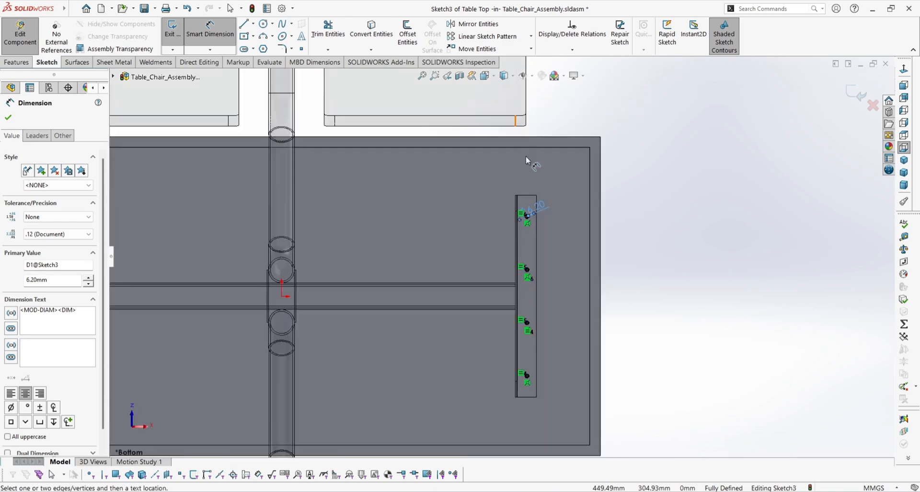
Cut-extrude the four screw-hole circles into the underside of the table top to a blind depth of 12 mm.
scroll(493, 248, "up", 3)
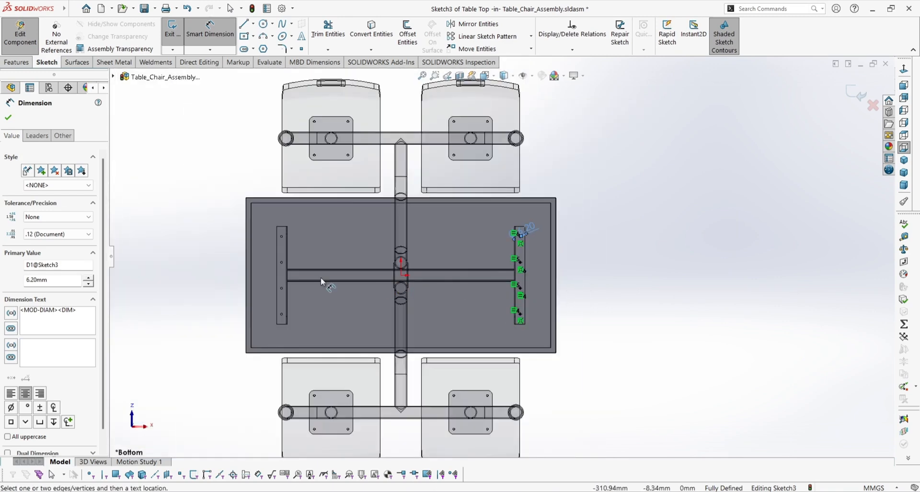
left_click(22, 65)
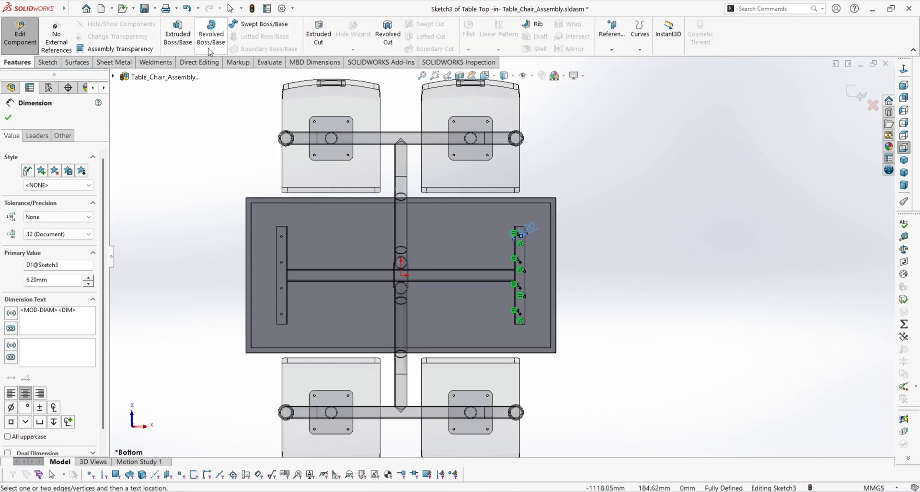
left_click(319, 33)
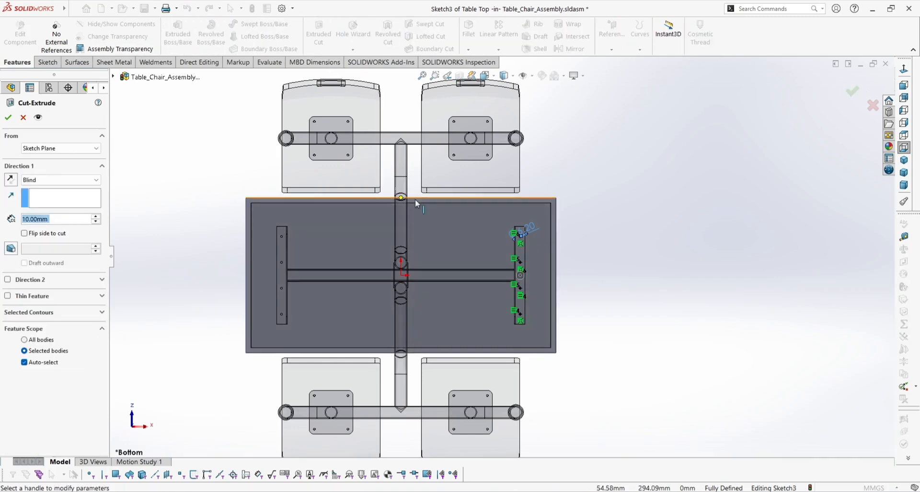
mouse_move(358, 189)
middle_mouse_down()
mouse_move(335, 278)
mouse_move(353, 269)
middle_mouse_up()
scroll(377, 217, "down", 5)
scroll(623, 237, "down", 3)
middle_click_drag(551, 243, 434, 226)
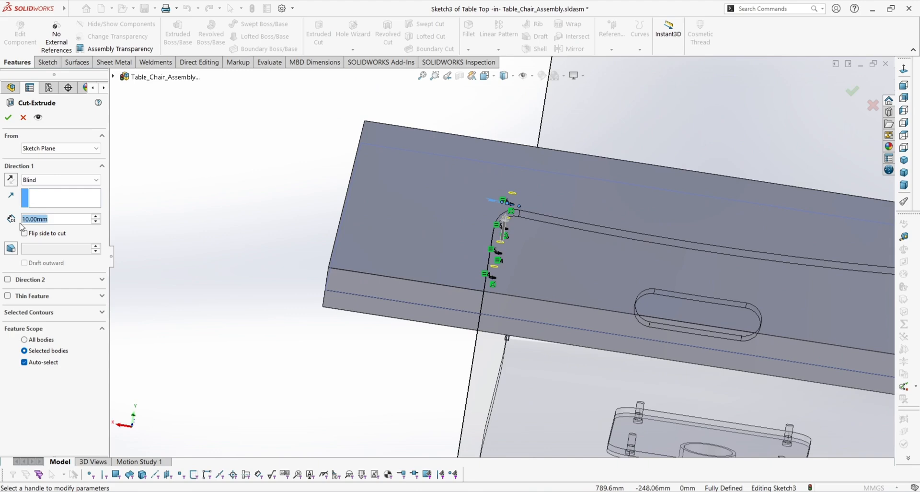
type("12")
key("Return")
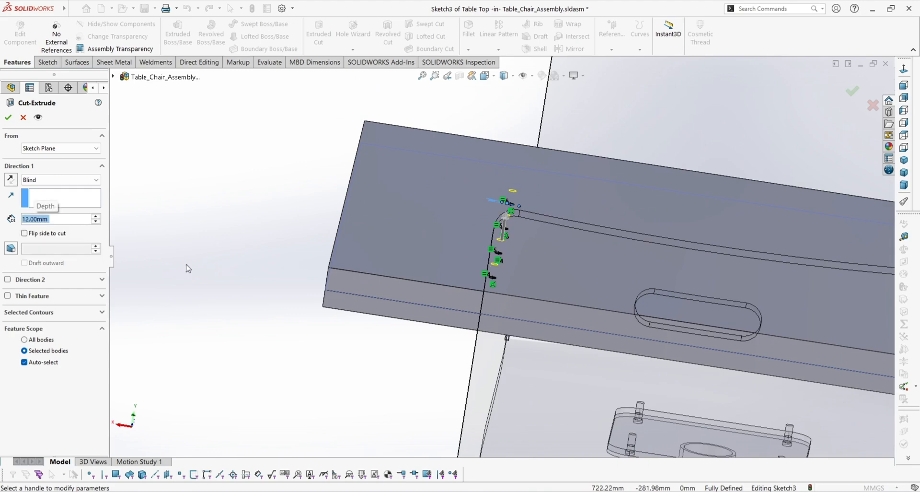
middle_click_drag(199, 304, 431, 286)
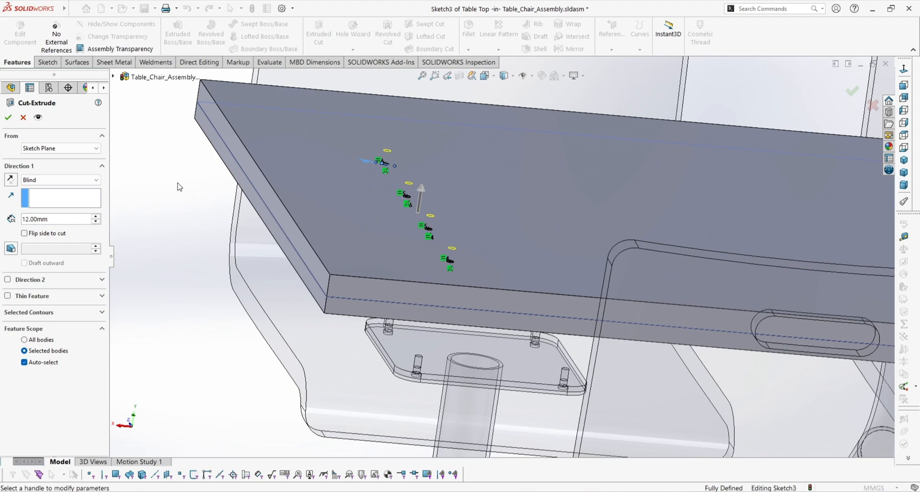
left_click(9, 117)
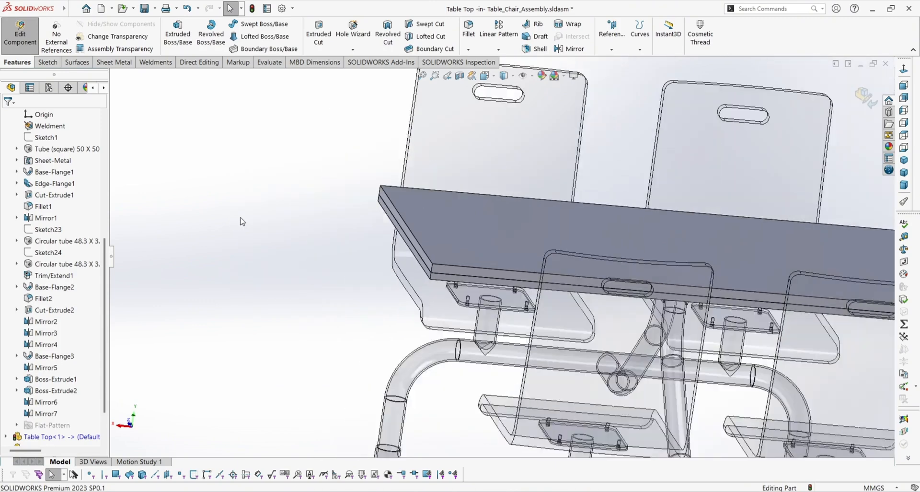
Finish editing the table top in context and return to the full table-and-chair assembly.
left_click(864, 97)
middle_click_drag(599, 215, 596, 337)
scroll(551, 251, "down", 3)
middle_click_drag(551, 250, 521, 277)
scroll(493, 241, "up", 5)
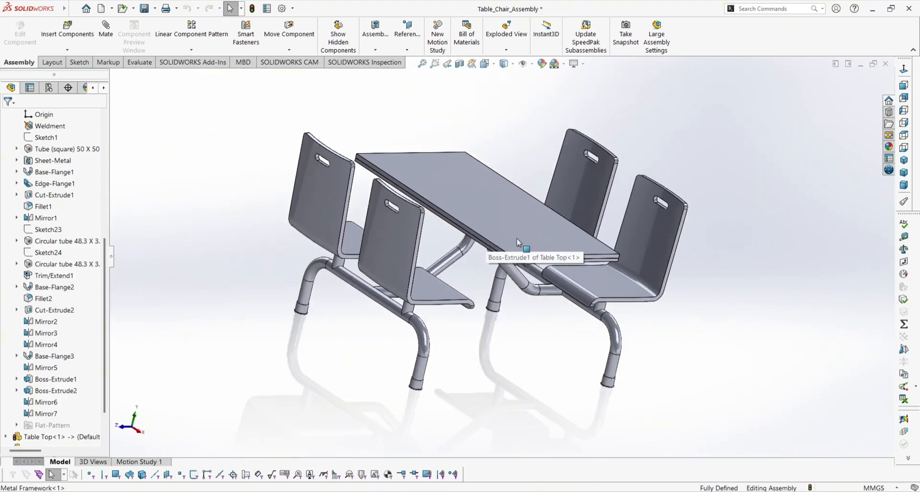
Open the table top part in its own window and bring the holes in its underside into view.
left_click(517, 238)
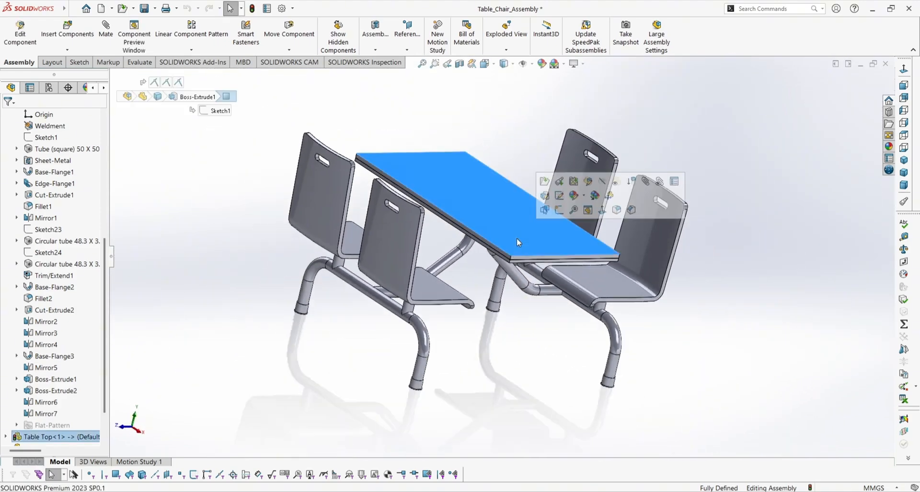
left_click(487, 205)
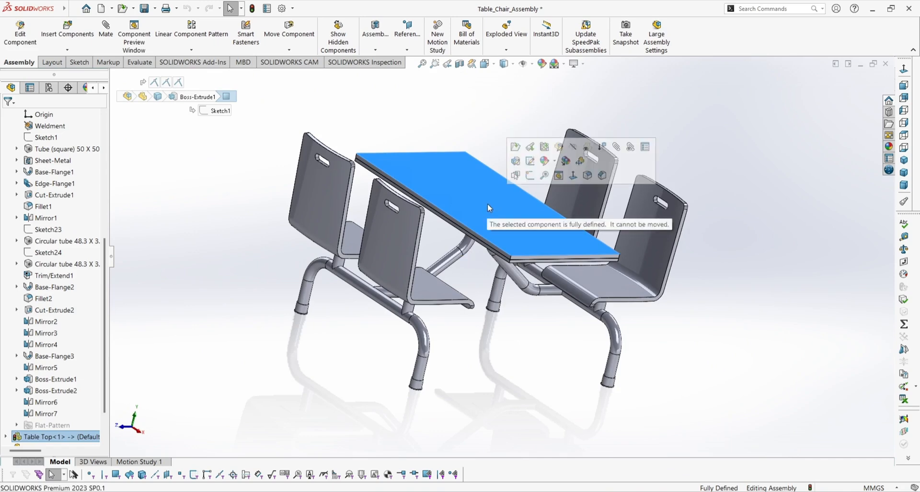
left_click(517, 150)
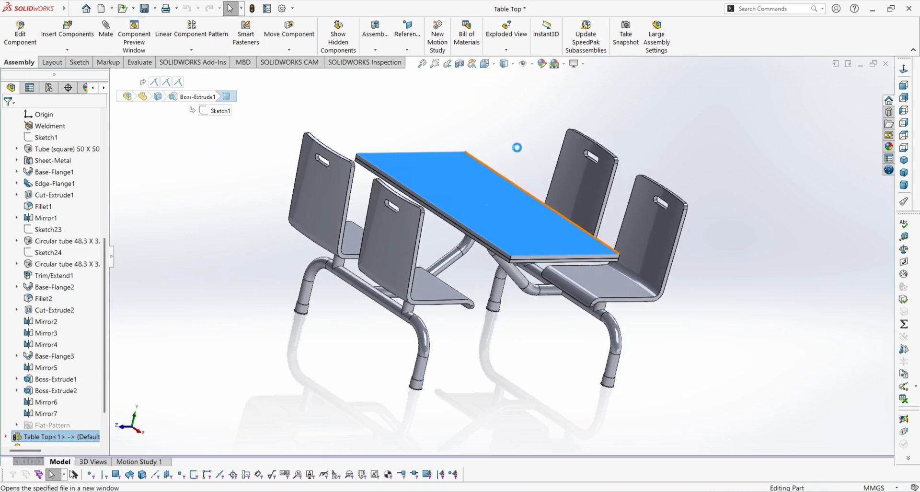
middle_click_drag(527, 353, 703, 219)
scroll(670, 283, "up", 5)
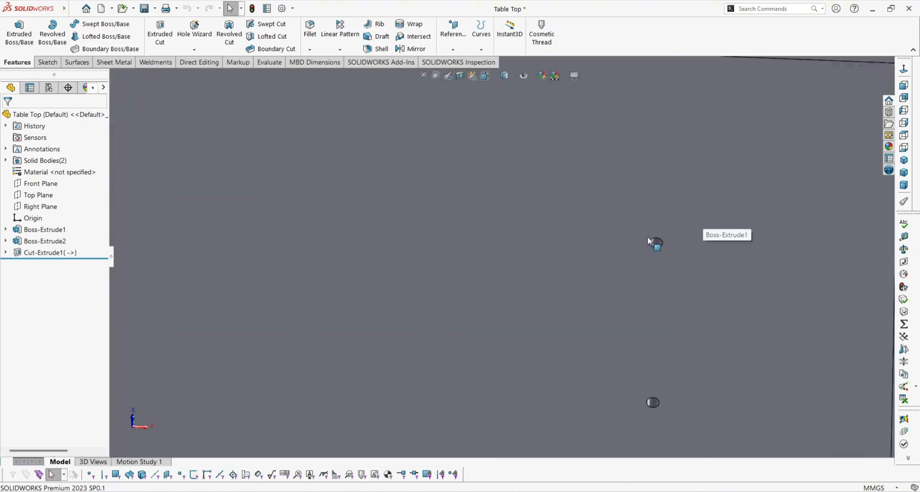
scroll(654, 243, "down", 5)
scroll(621, 271, "up", 3)
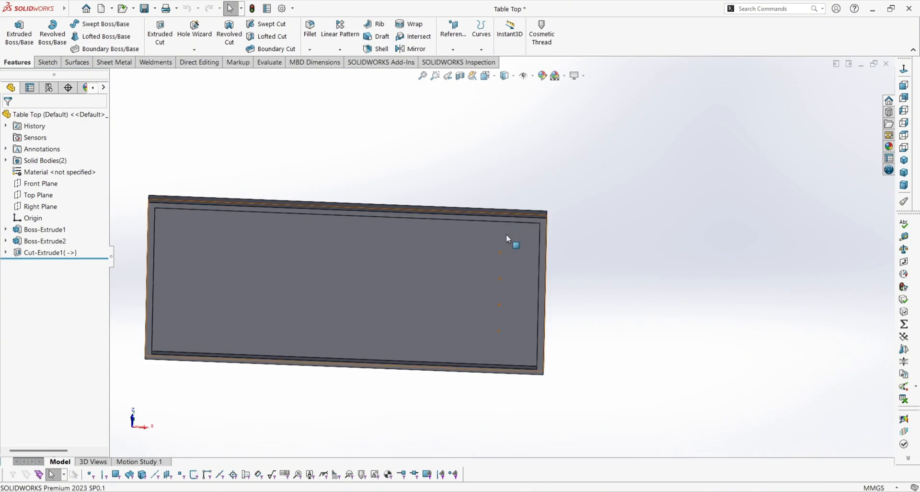
scroll(527, 192, "down", 3)
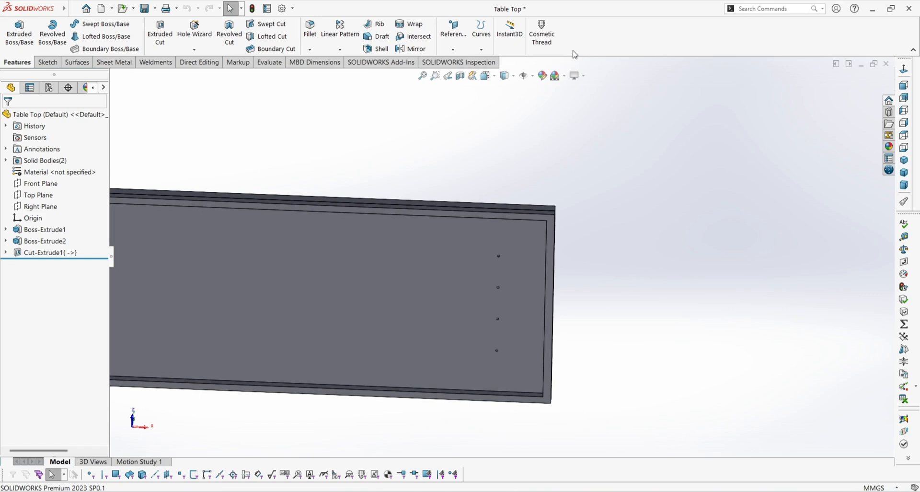
Search the commands for "cosm" to locate the Cosmetic Thread tool, using both available command searches.
left_click(765, 8)
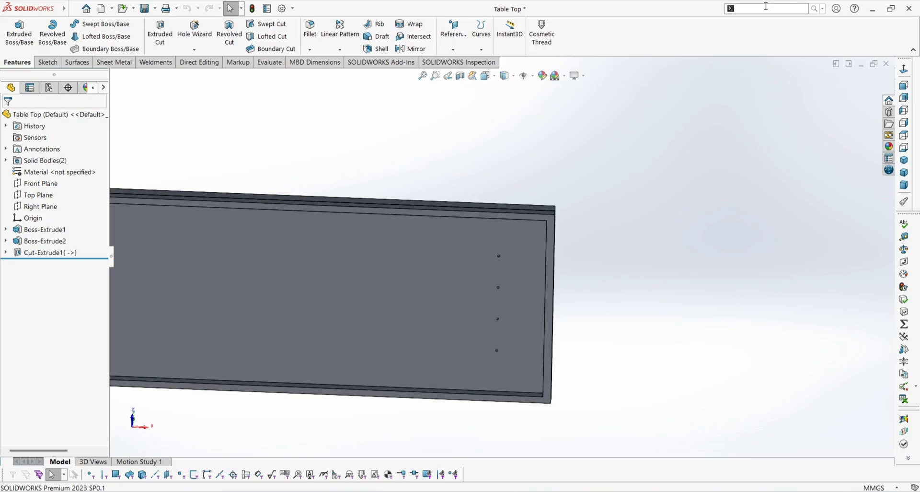
type("cosm")
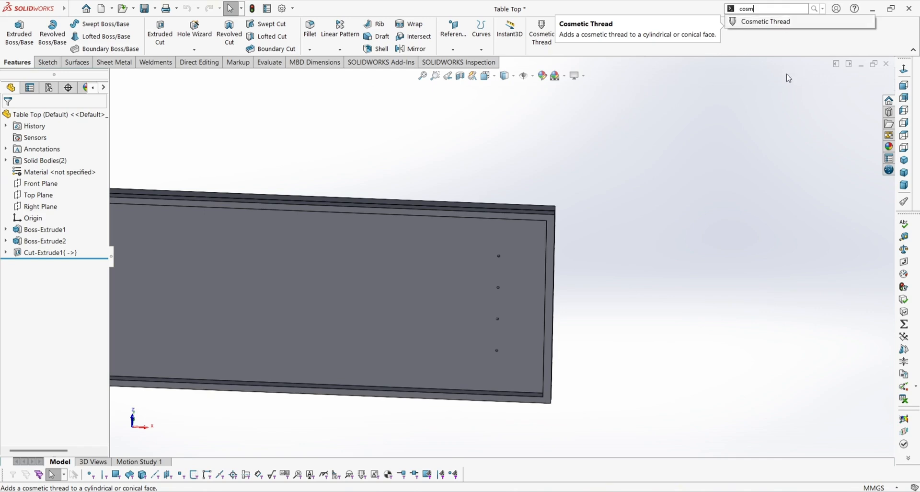
left_click(729, 141)
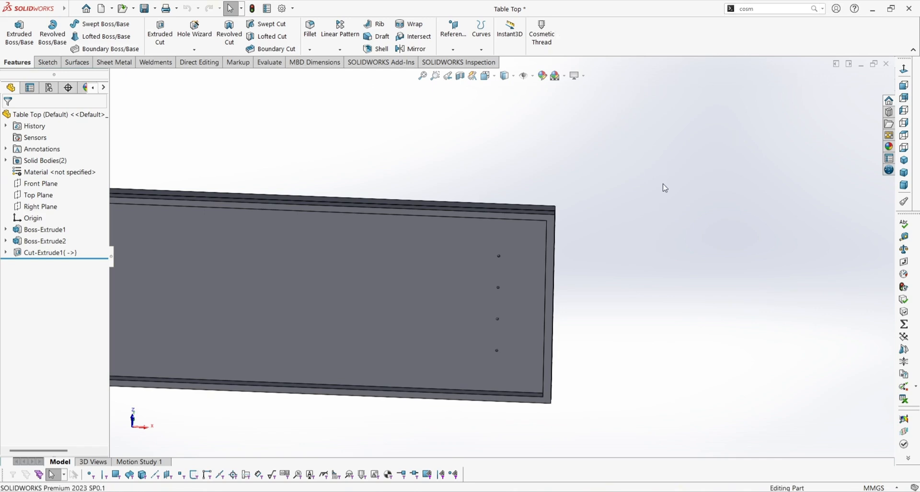
key("s")
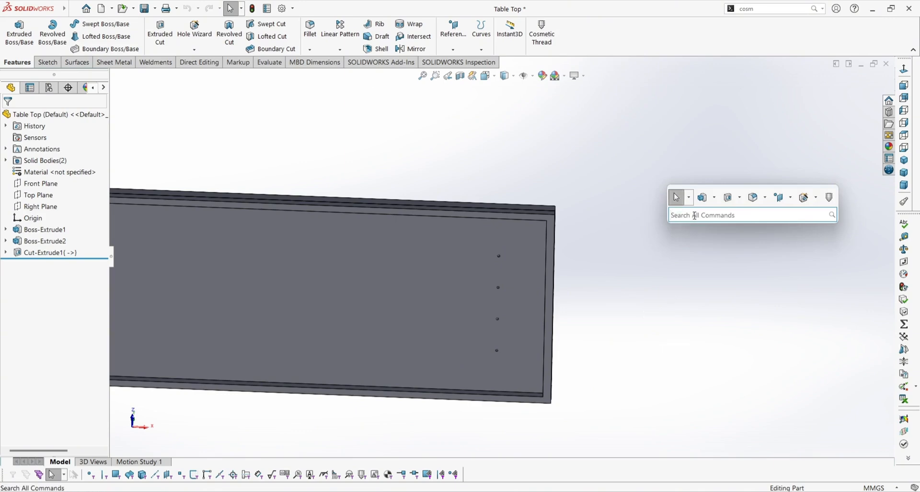
type("cosm")
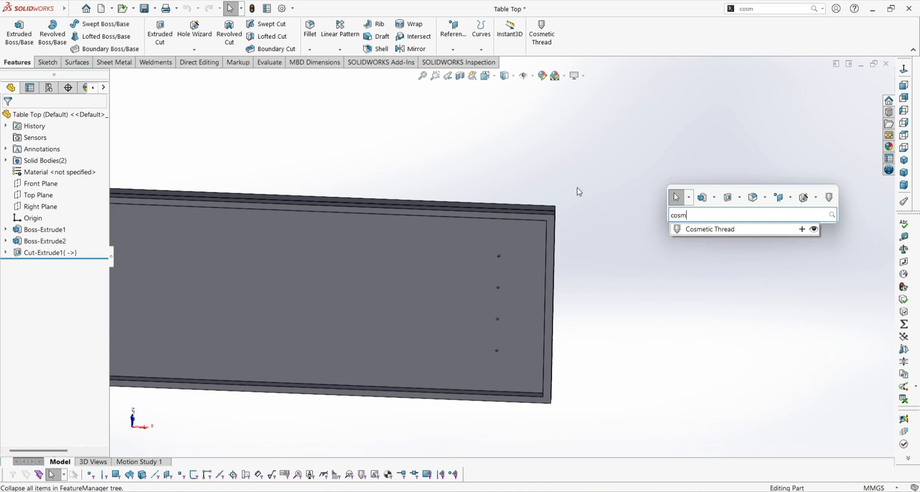
left_click(577, 164)
Start a cosmetic thread and select the circular edges of the first two holes in the table top's underside.
scroll(476, 173, "up", 3)
scroll(501, 270, "down", 8)
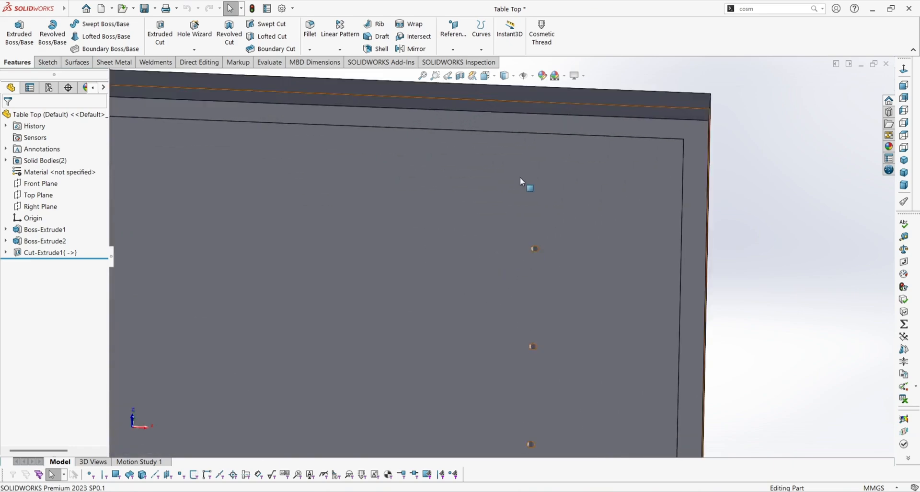
left_click(546, 43)
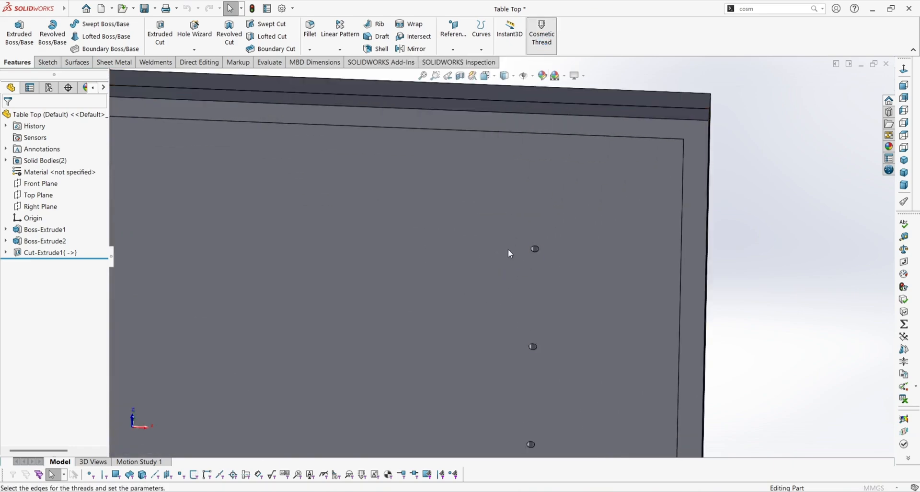
scroll(533, 279, "down", 5)
scroll(536, 232, "down", 4)
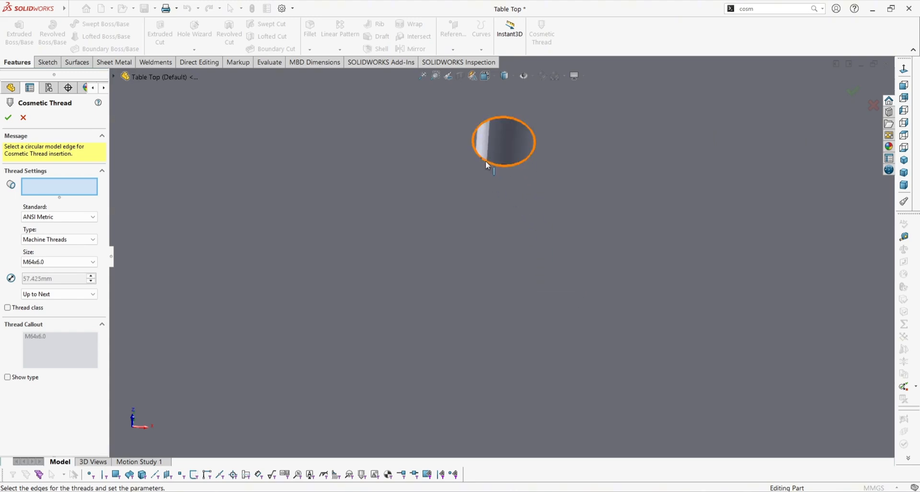
left_click(487, 164)
scroll(497, 266, "up", 4)
scroll(498, 266, "up", 3)
scroll(500, 303, "down", 8)
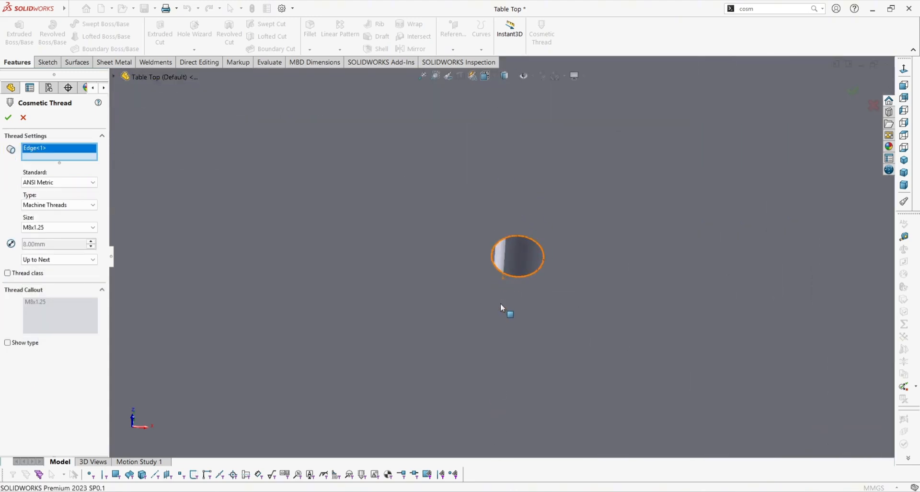
left_click(512, 275)
scroll(513, 287, "up", 4)
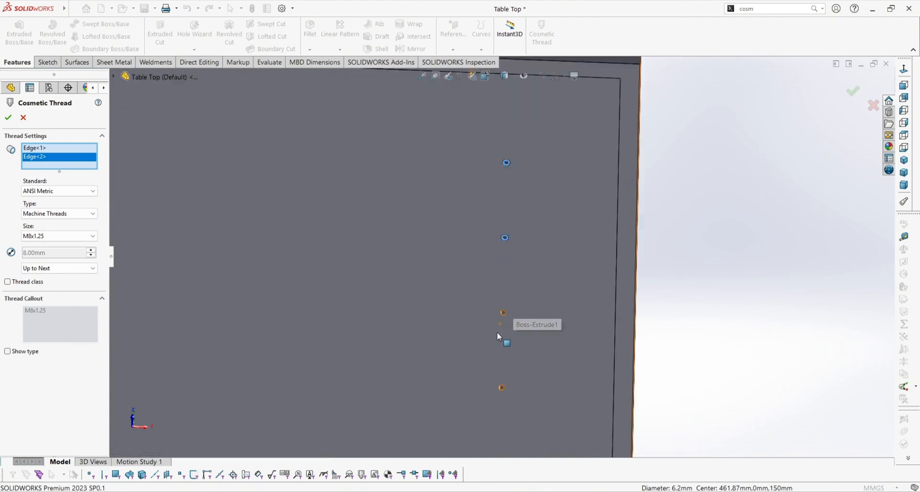
Add the third and fourth hole edges and create the ANSI Metric M8x1.25 machine threads, Up to Next.
scroll(499, 283, "down", 5)
left_click(546, 260)
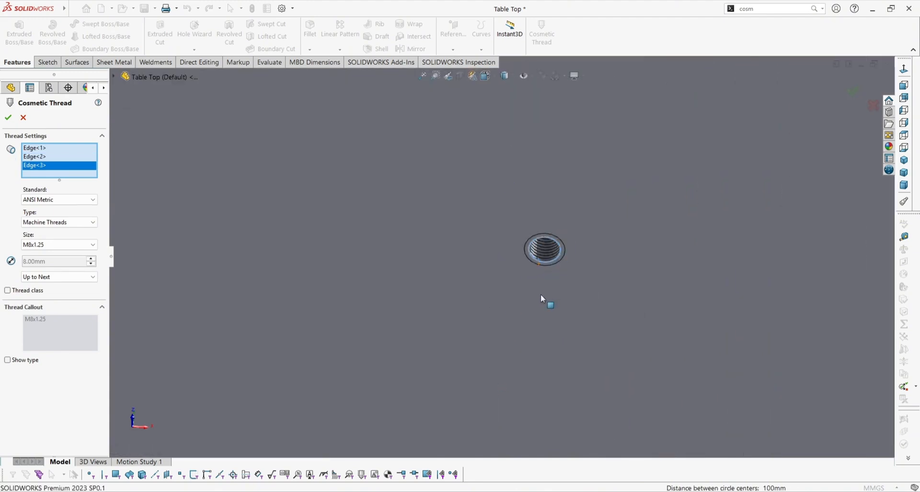
scroll(543, 298, "up", 4)
scroll(499, 306, "down", 3)
scroll(500, 307, "down", 3)
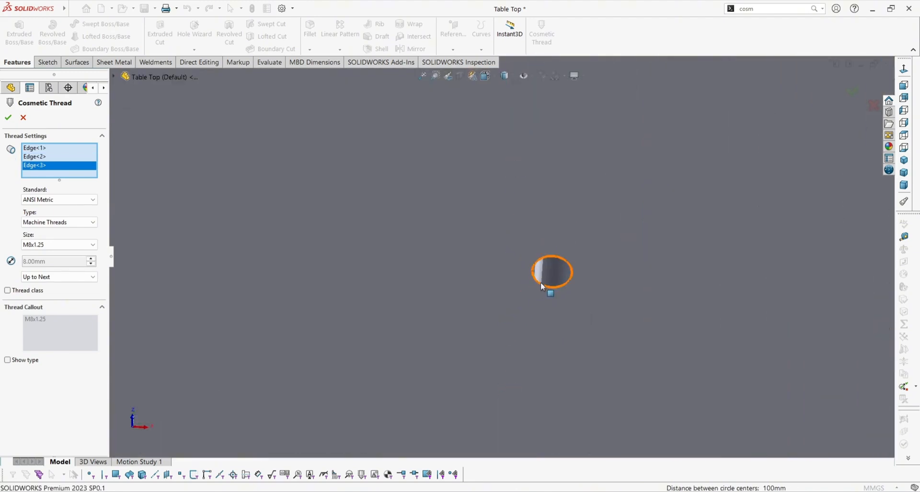
left_click(544, 286)
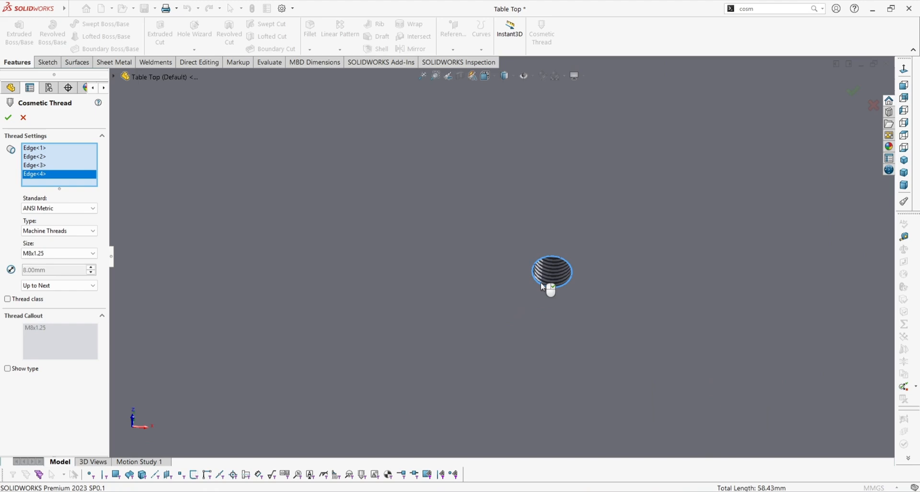
right_click(542, 284)
Examine the cosmetic threads in the table top's holes up close.
scroll(551, 277, "up", 5)
scroll(512, 205, "down", 4)
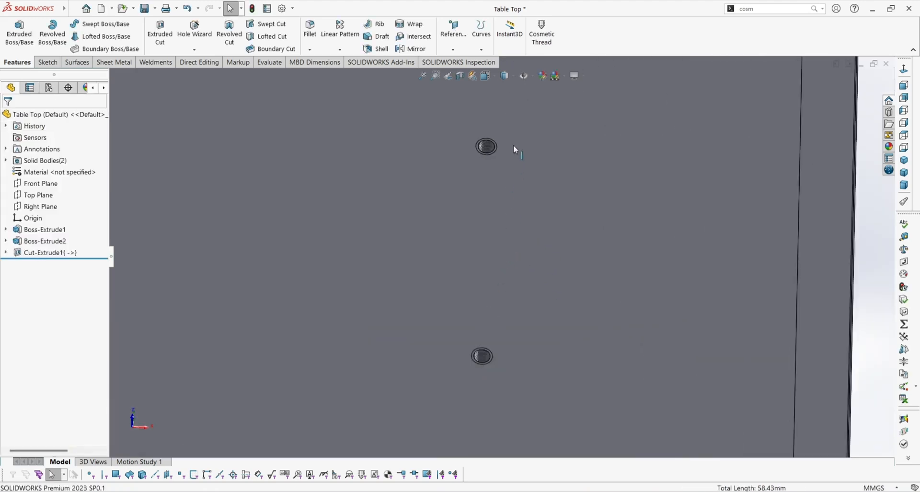
scroll(446, 160, "down", 3)
scroll(559, 194, "down", 4)
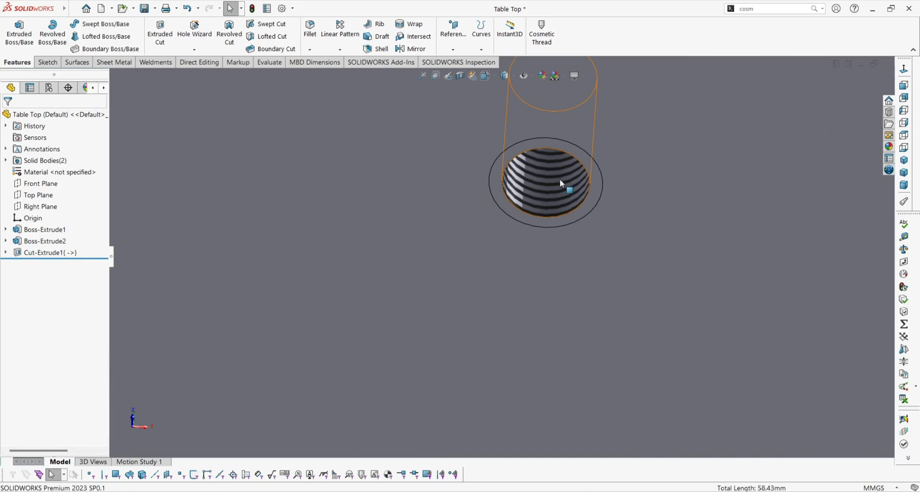
scroll(551, 183, "up", 5)
scroll(542, 203, "up", 2)
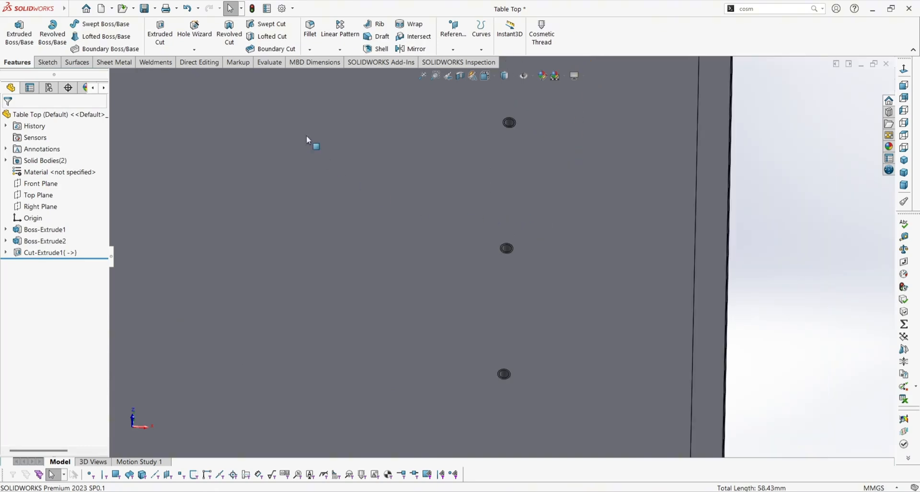
Check the shaded cosmetic threads display option in the document's Detailing properties and accept the dialog.
left_click(282, 8)
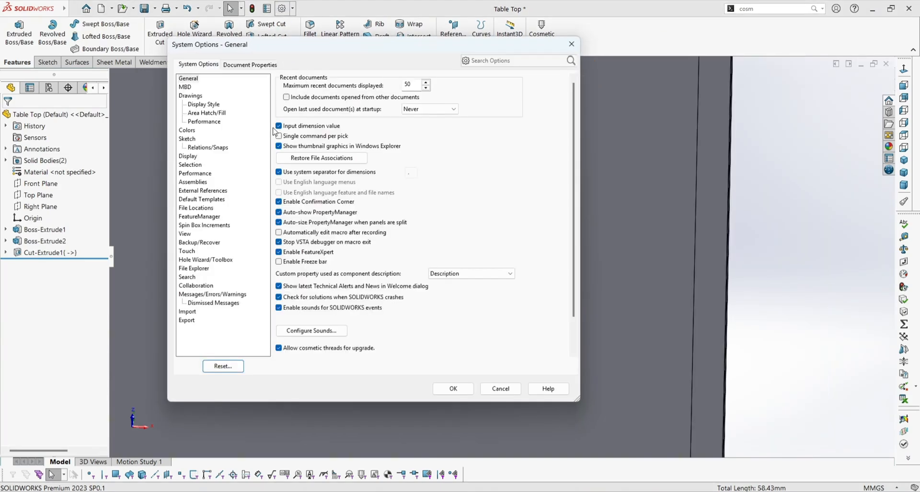
left_click(258, 67)
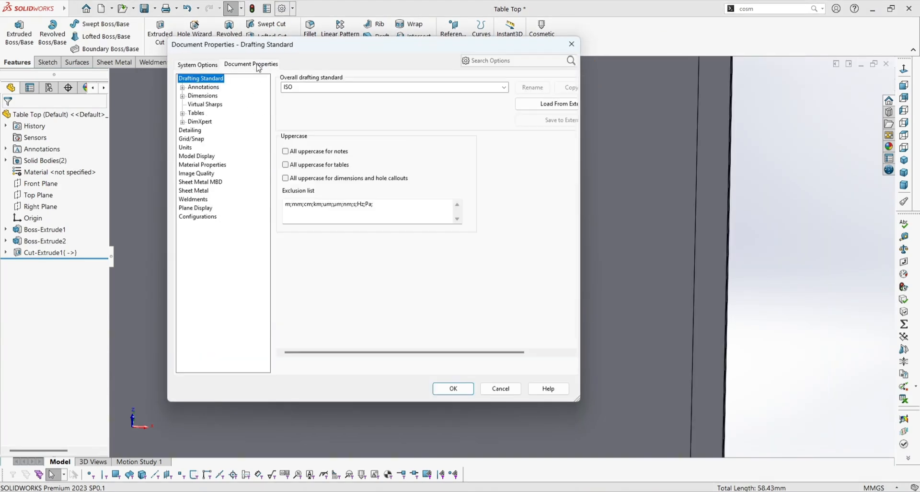
left_click(191, 130)
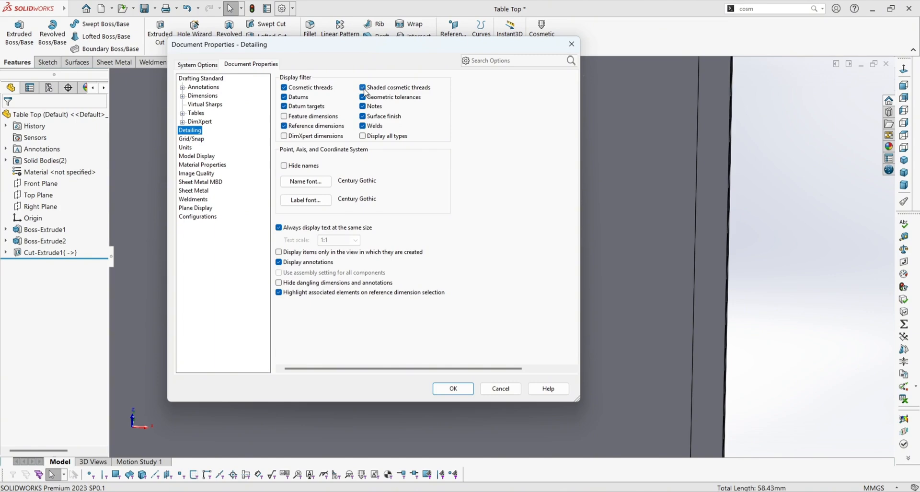
left_click(454, 389)
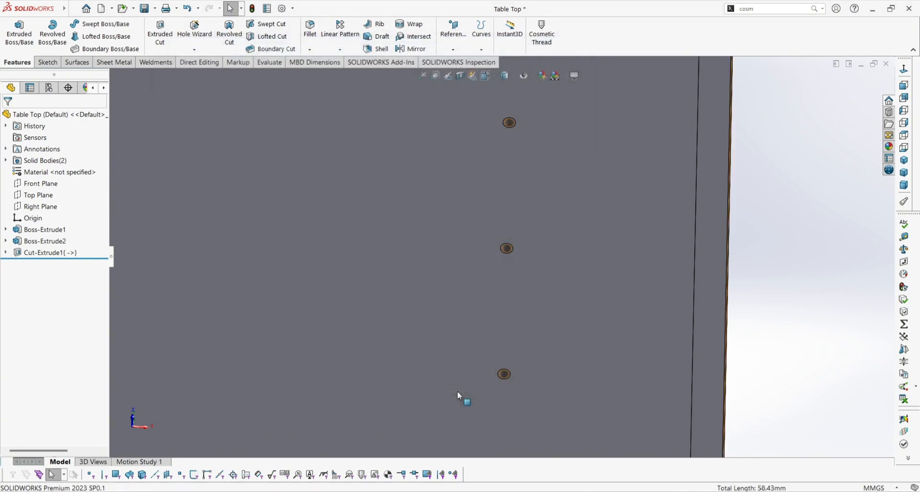
scroll(469, 359, "up", 5)
scroll(494, 266, "down", 4)
scroll(493, 268, "up", 3)
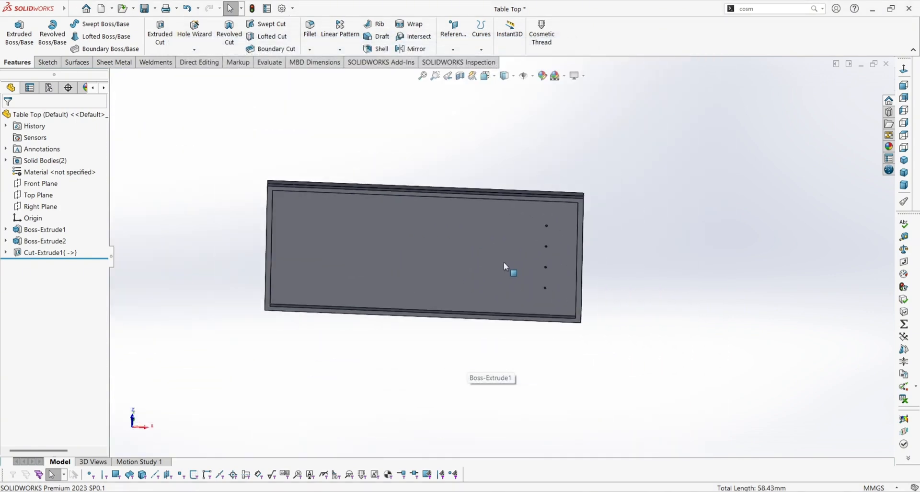
Mirror the threaded hole cut about the Right Plane to the table top's opposite end, using the full preview.
scroll(504, 266, "down", 4)
scroll(549, 250, "up", 3)
scroll(549, 230, "down", 3)
scroll(500, 254, "up", 3)
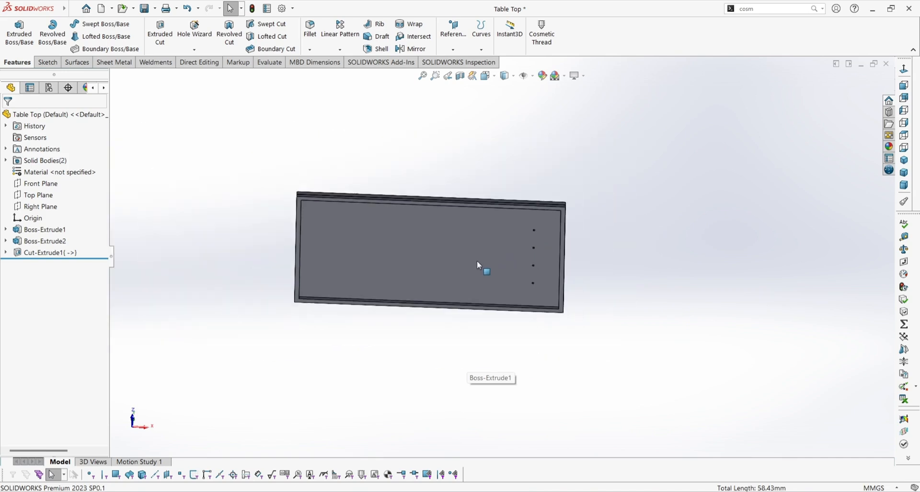
middle_click_drag(478, 267, 456, 325)
scroll(473, 251, "down", 3)
scroll(474, 250, "up", 2)
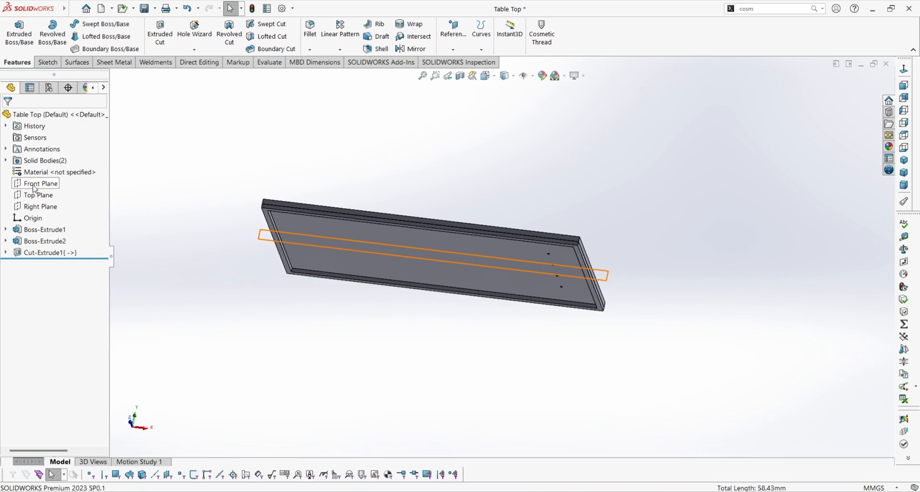
left_click(32, 208)
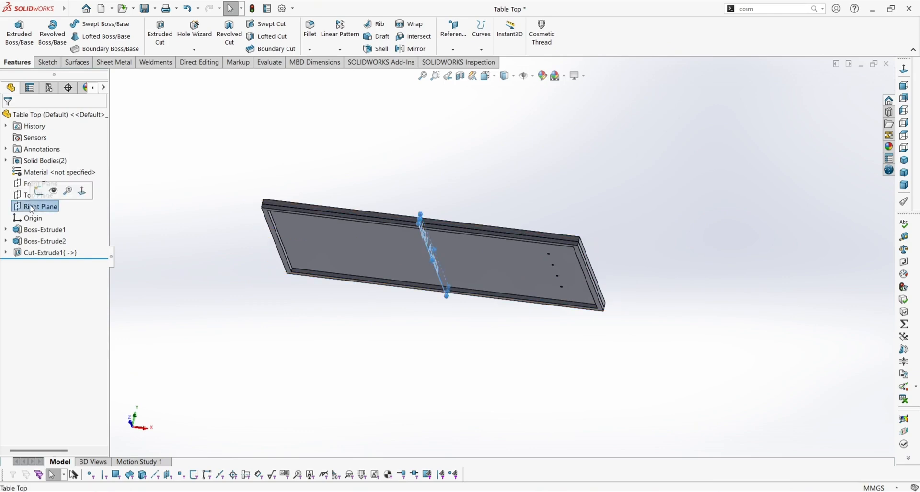
left_click(411, 49)
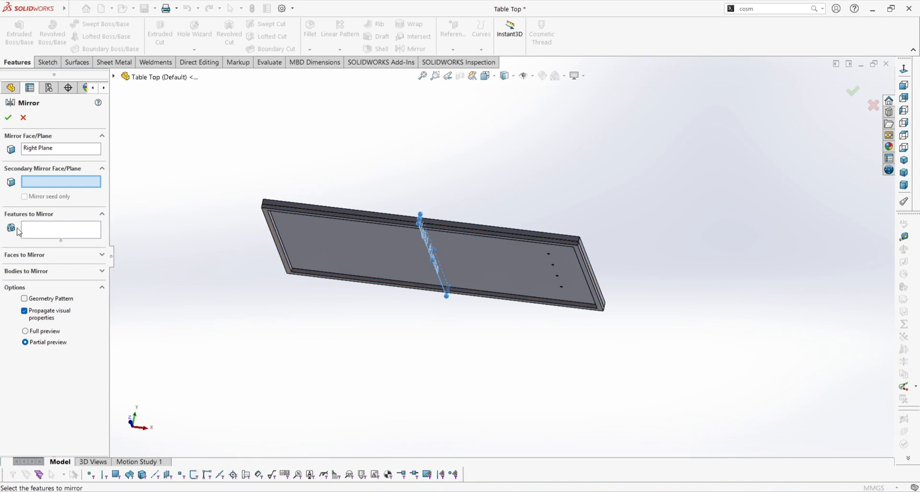
left_click(42, 233)
scroll(499, 225, "down", 10)
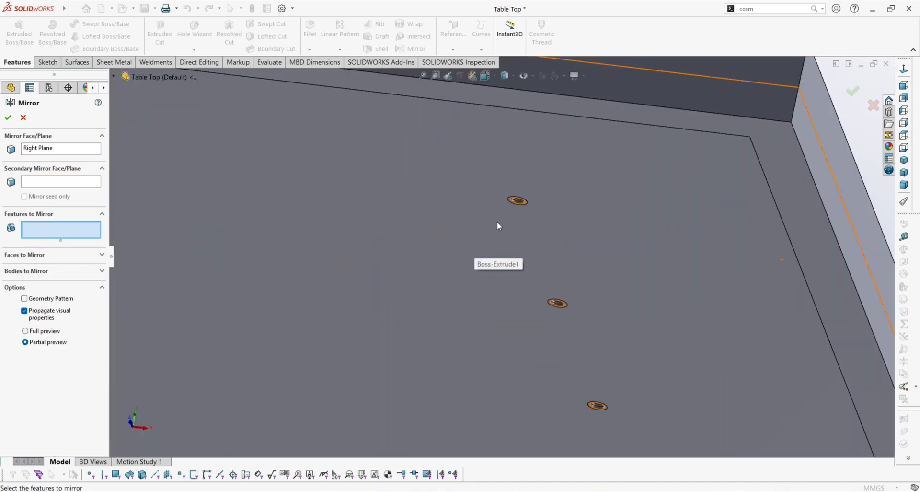
scroll(499, 225, "down", 5)
left_click(552, 182)
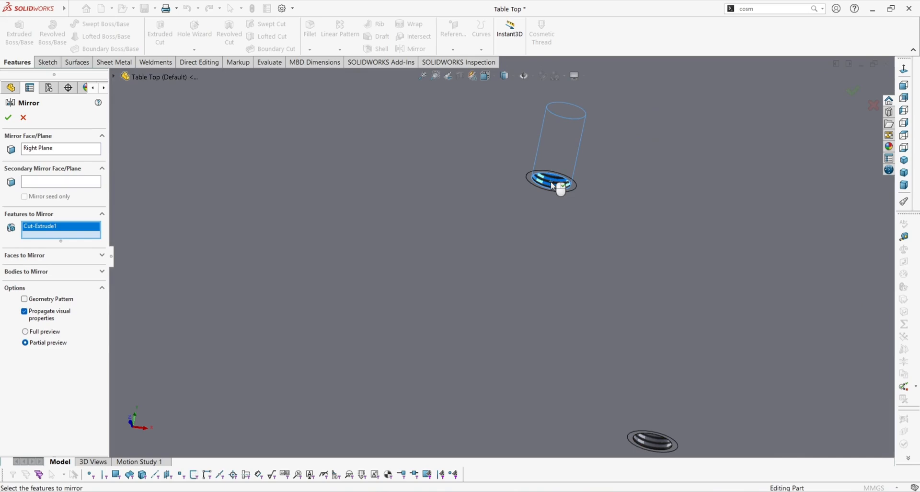
scroll(540, 214, "up", 15)
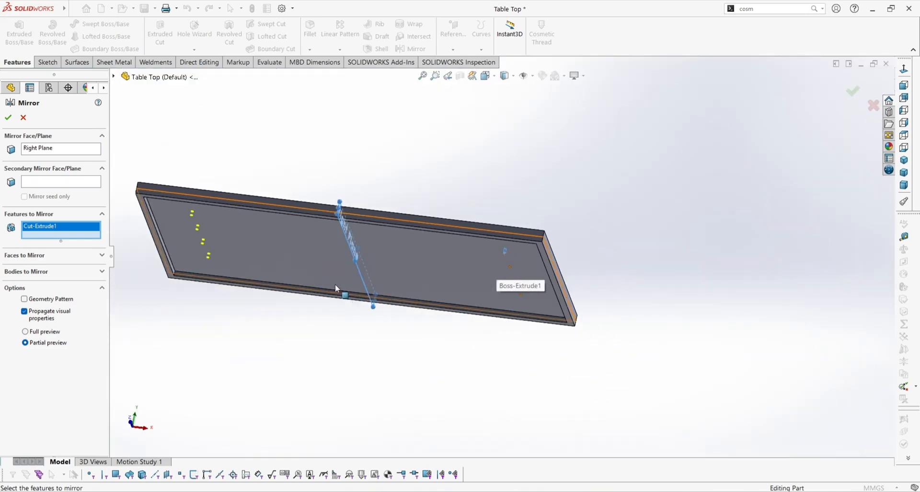
scroll(186, 221, "down", 8)
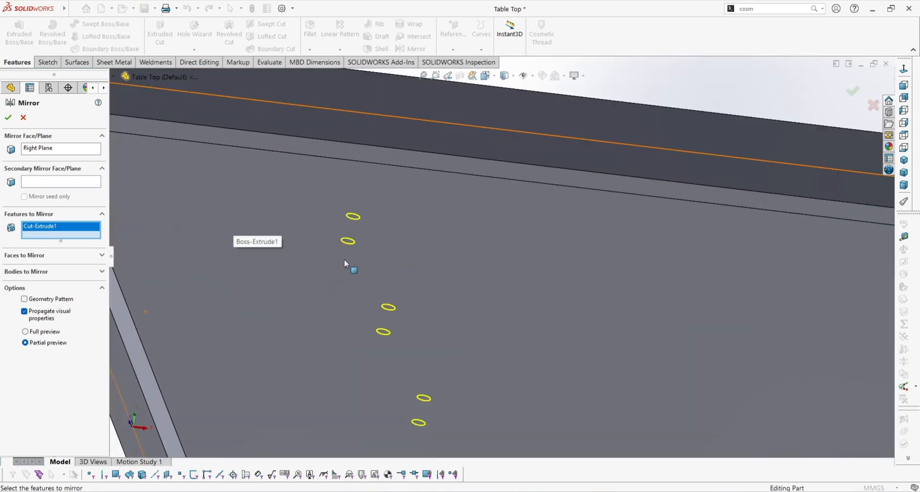
scroll(379, 338, "up", 8)
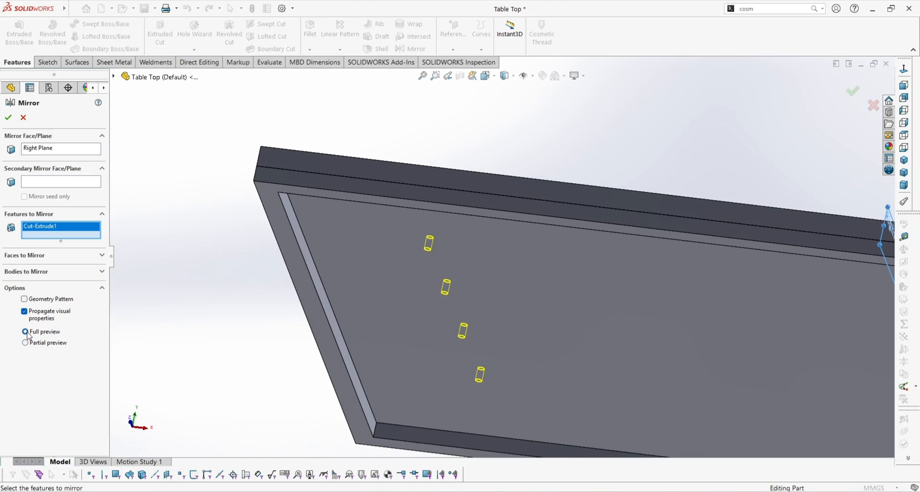
left_click(10, 118)
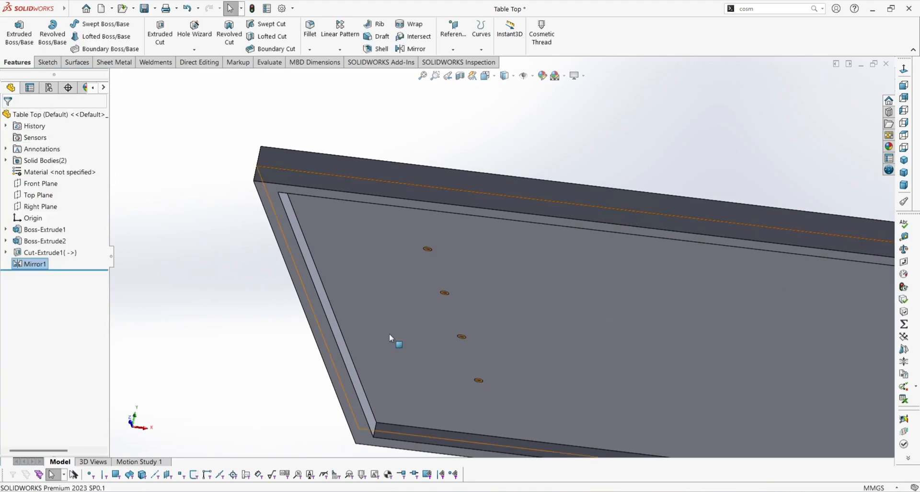
Check the mirrored threaded holes, save the table top part and close it to return to the assembly.
scroll(432, 254, "down", 5)
scroll(427, 248, "down", 4)
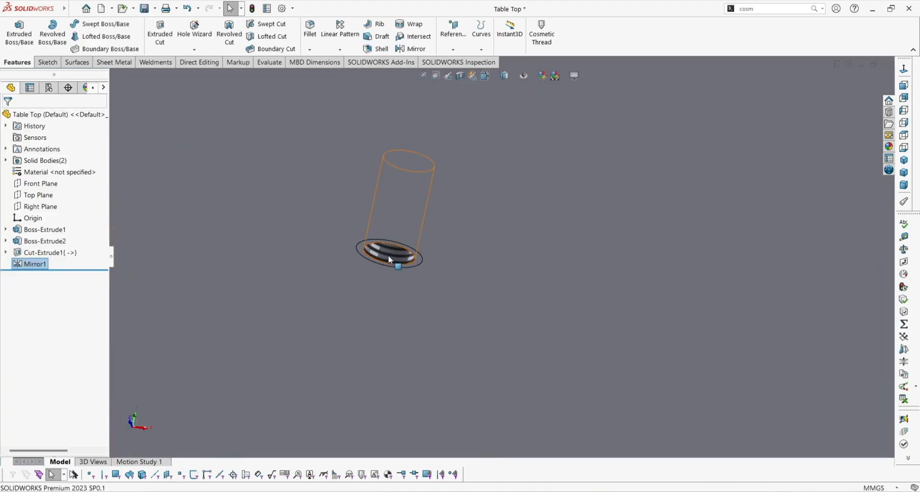
scroll(531, 342, "up", 10)
scroll(568, 350, "up", 5)
scroll(621, 328, "down", 4)
scroll(577, 226, "up", 2)
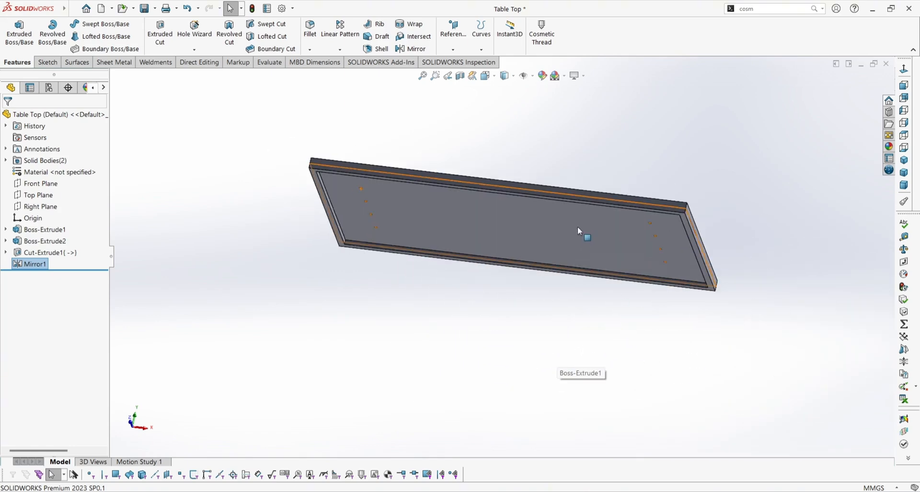
scroll(541, 194, "down", 1)
key("Escape")
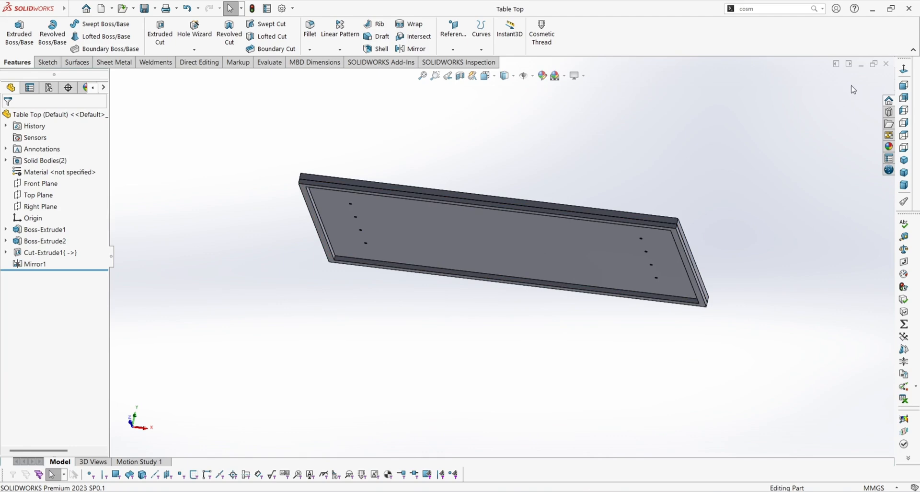
left_click(887, 65)
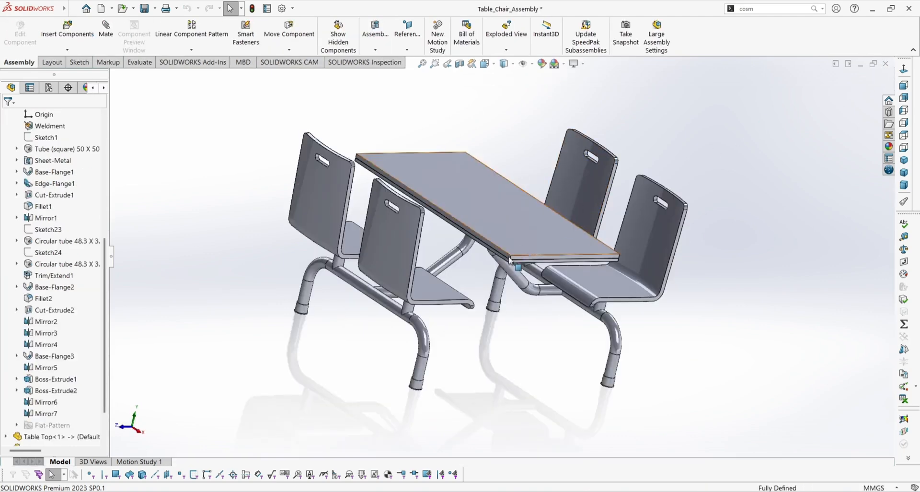
Examine the table-and-chair assembly from above and below, focusing on the brackets beneath the table top.
middle_click_drag(555, 290, 549, 180)
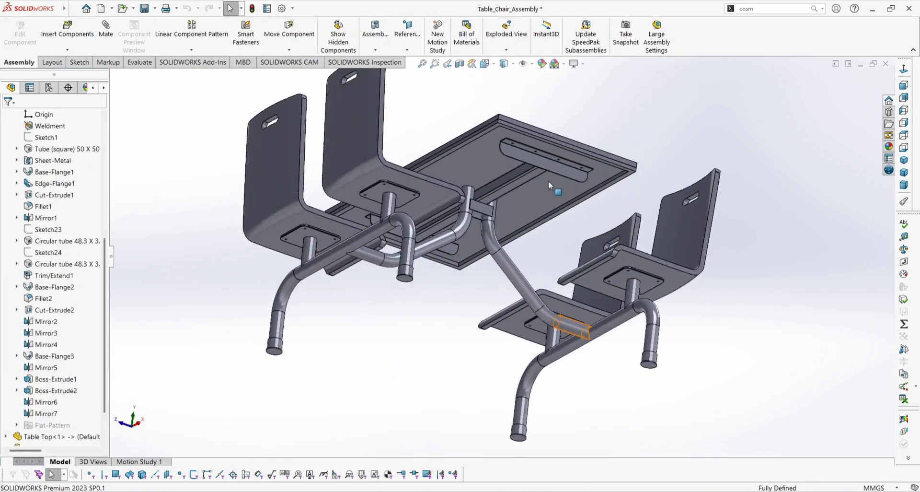
scroll(528, 154, "down", 5)
scroll(468, 191, "down", 10)
middle_click_drag(488, 250, 490, 301)
scroll(498, 300, "up", 8)
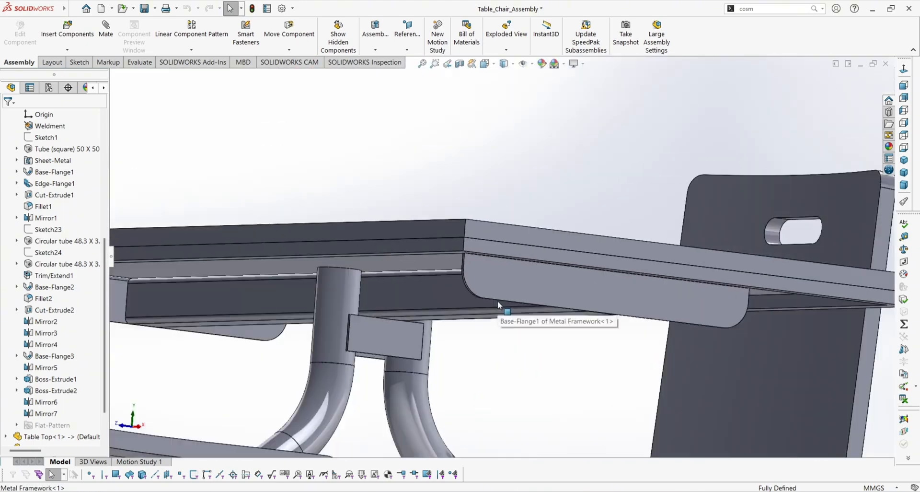
scroll(347, 356, "down", 5)
middle_click_drag(348, 355, 355, 391)
scroll(355, 393, "up", 8)
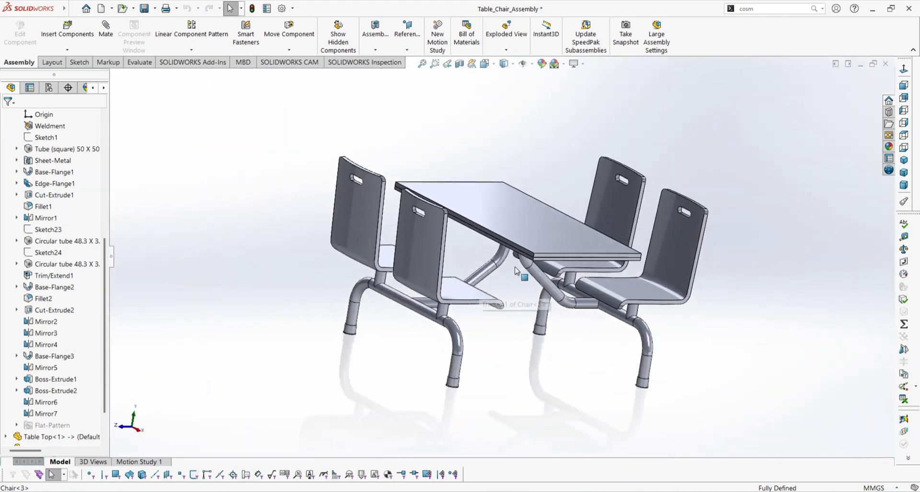
scroll(527, 301, "down", 3)
middle_click_drag(528, 301, 513, 232)
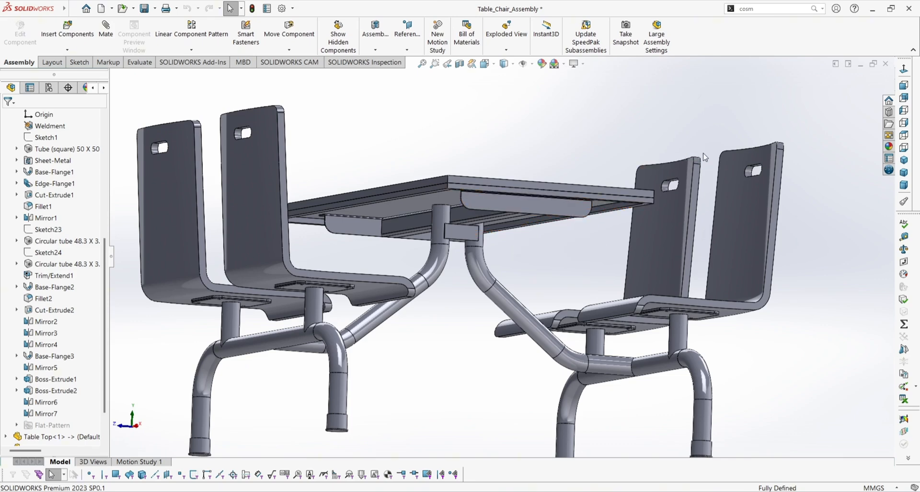
scroll(714, 198, "down", 6)
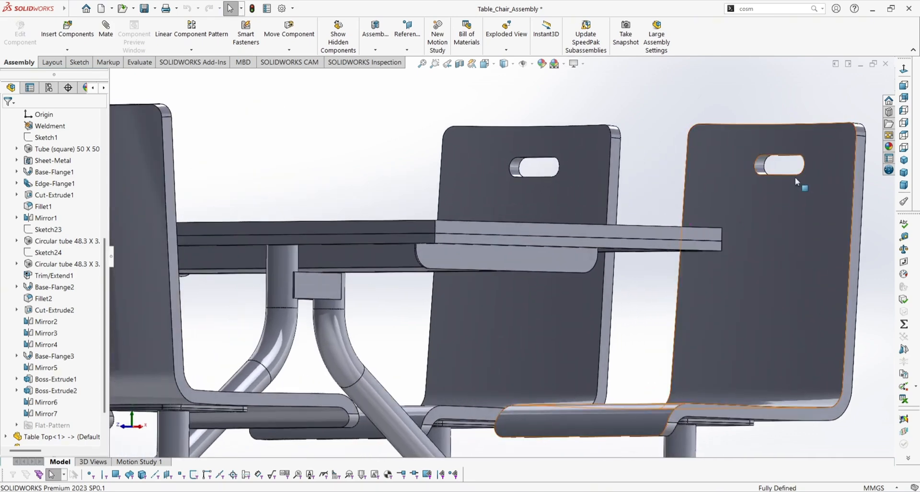
scroll(796, 178, "up", 3)
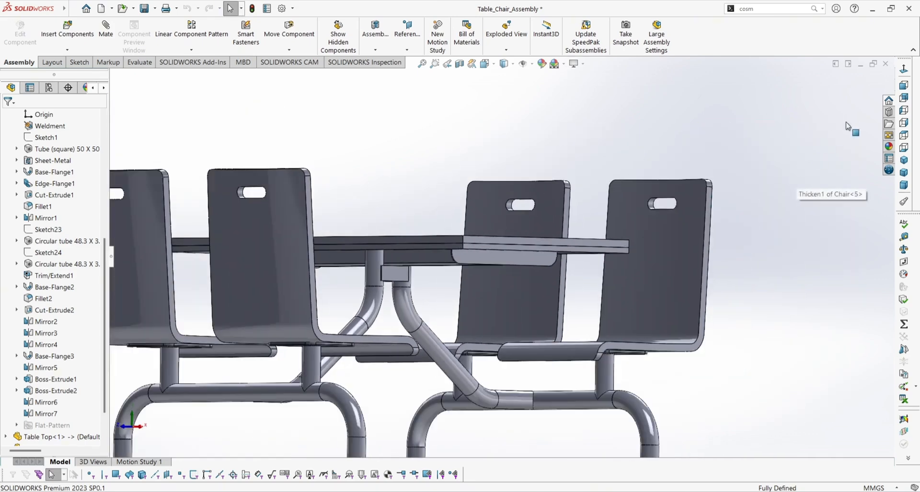
Add in Toolbox from the Design Library and open the ANSI Metric Socket Head Screws in Bolts and Screws.
left_click(889, 113)
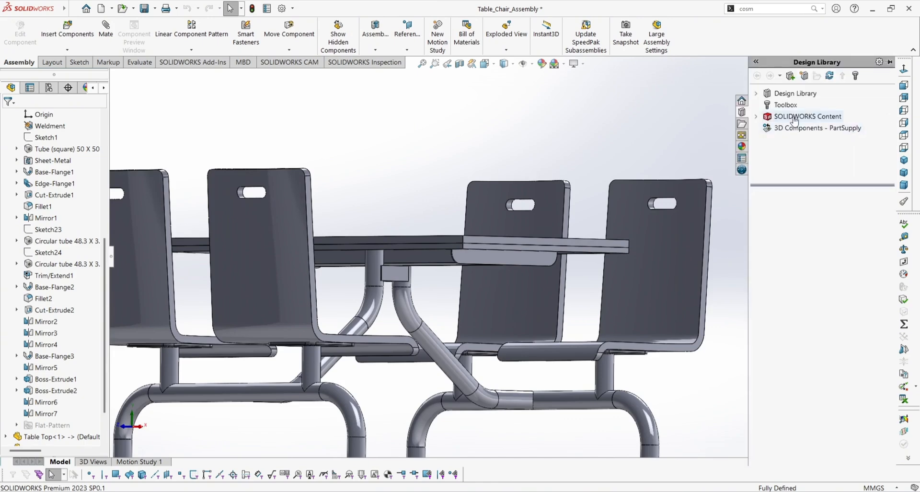
left_click(791, 106)
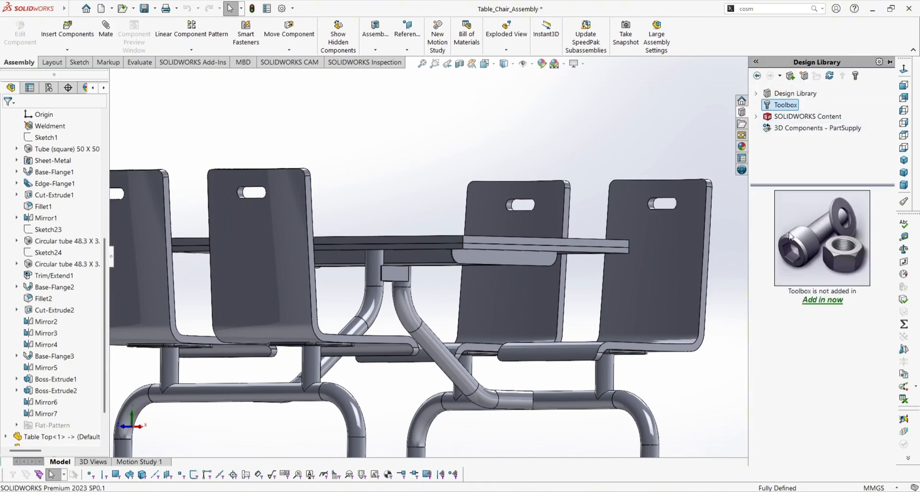
left_click(824, 301)
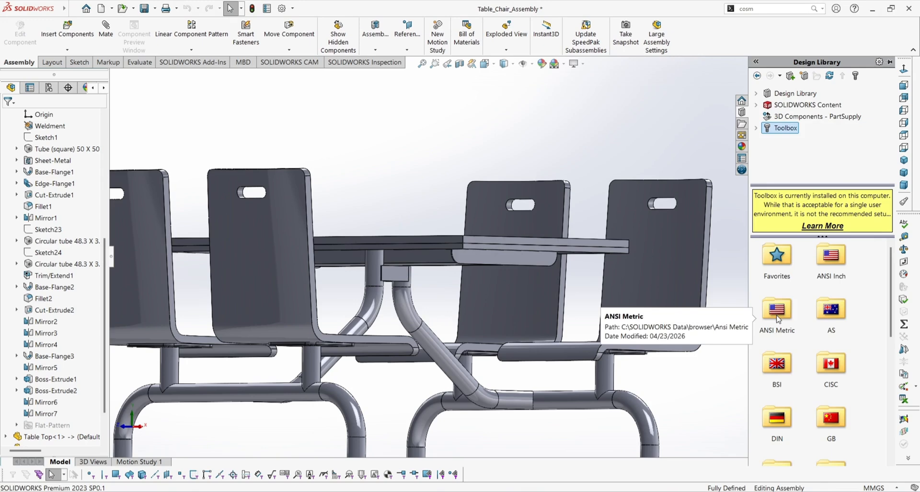
double_click(777, 318)
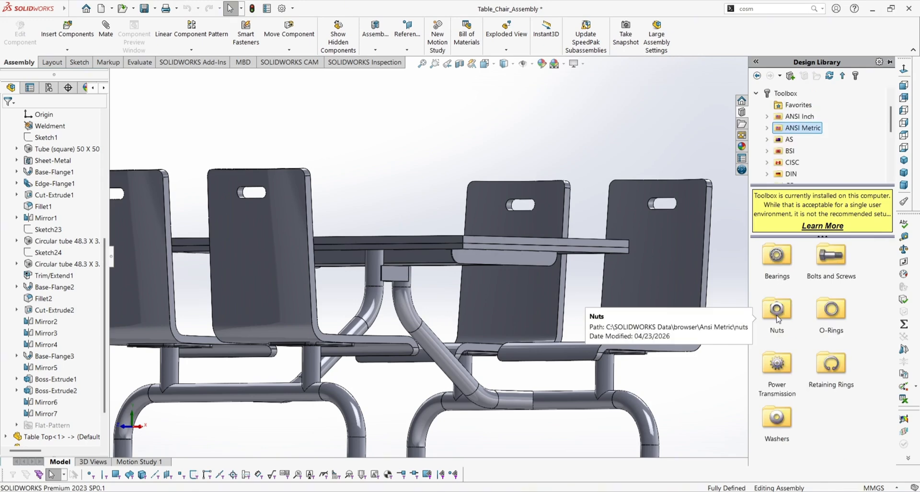
double_click(832, 257)
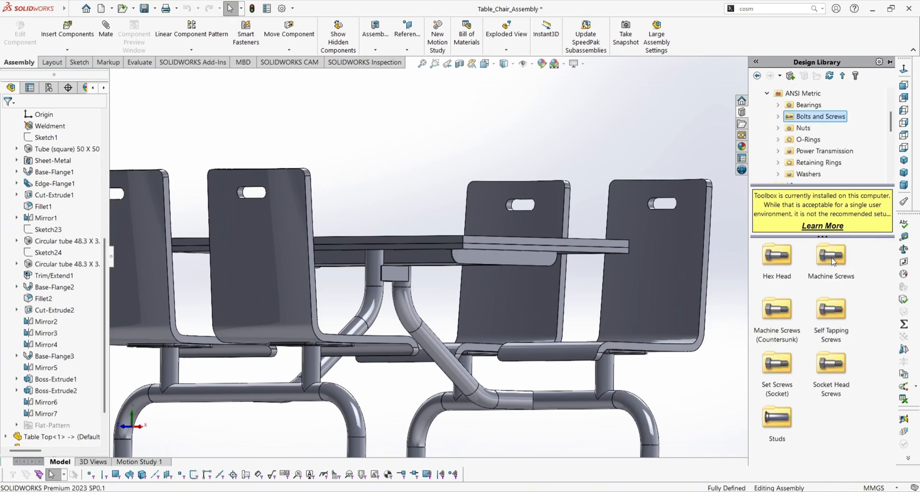
double_click(831, 363)
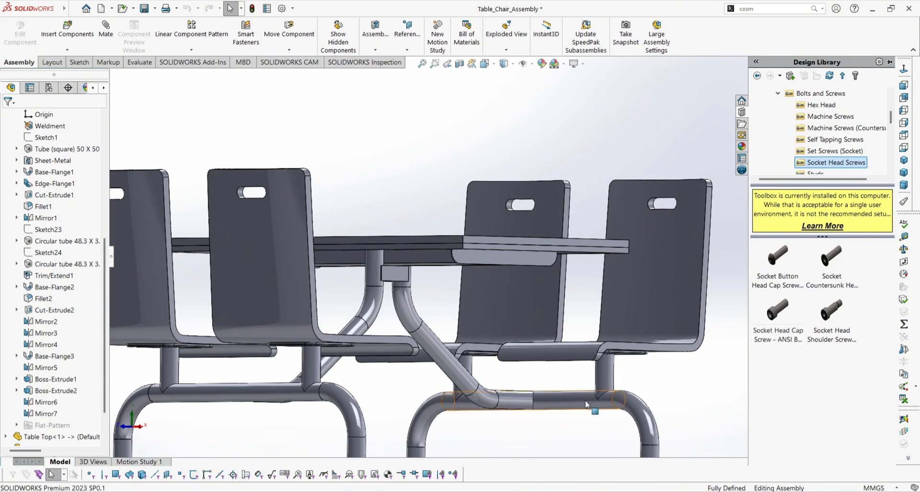
Insert a Socket Head Cap Screw, ANSI B18.3.1M, into the bracket's first end hole with size M8 and length 12.
middle_click_drag(591, 405, 587, 290)
scroll(490, 113, "down", 10)
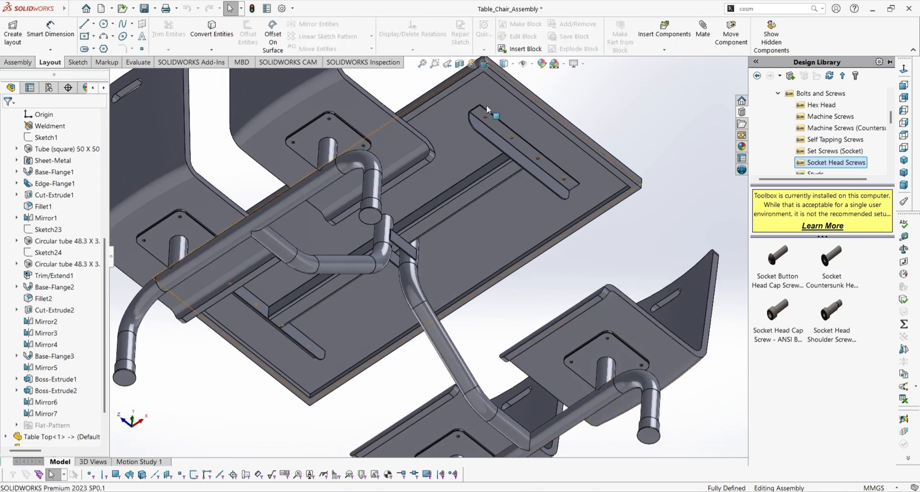
scroll(562, 184, "down", 1)
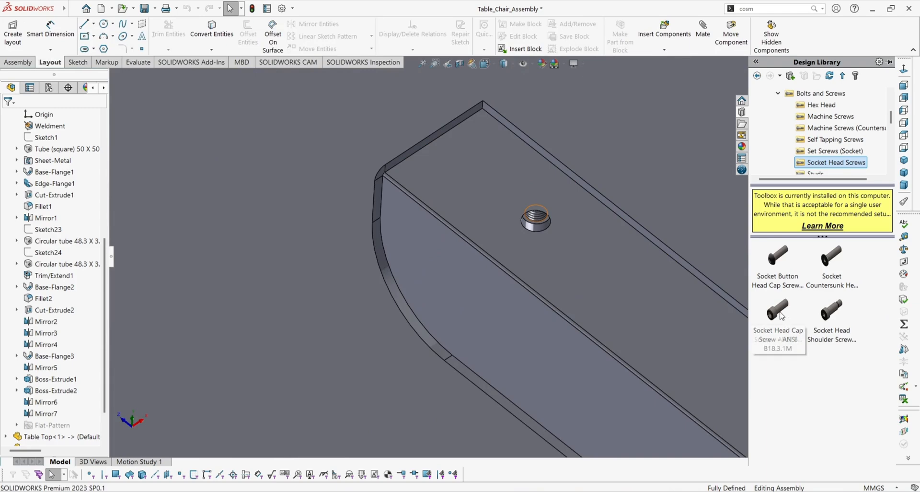
left_click_drag(778, 311, 523, 233)
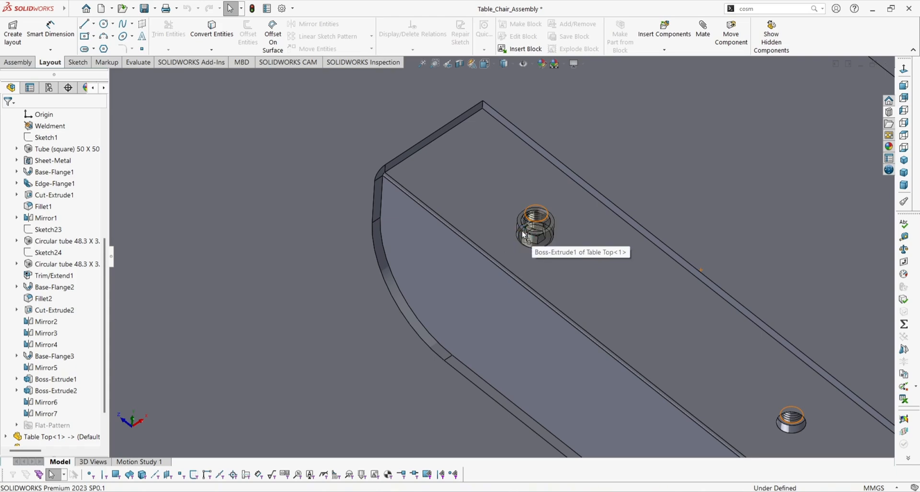
left_click_drag(523, 234, 523, 234)
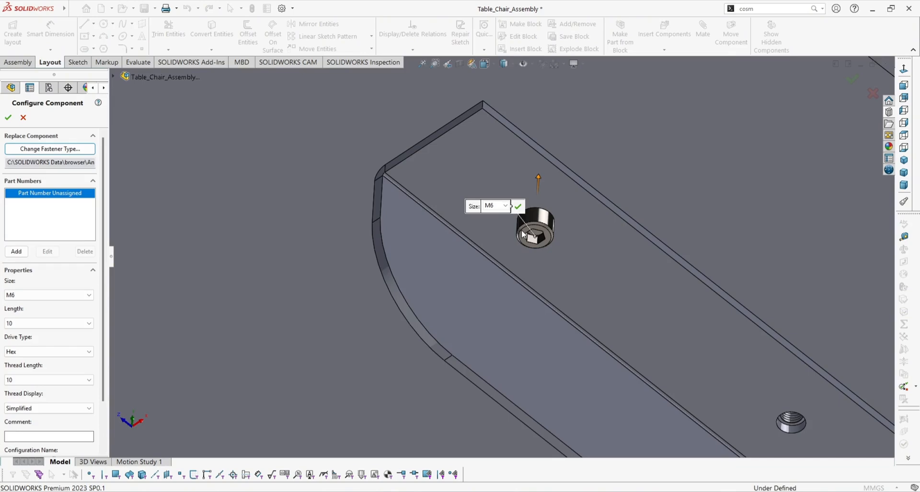
left_click(505, 206)
left_click(489, 264)
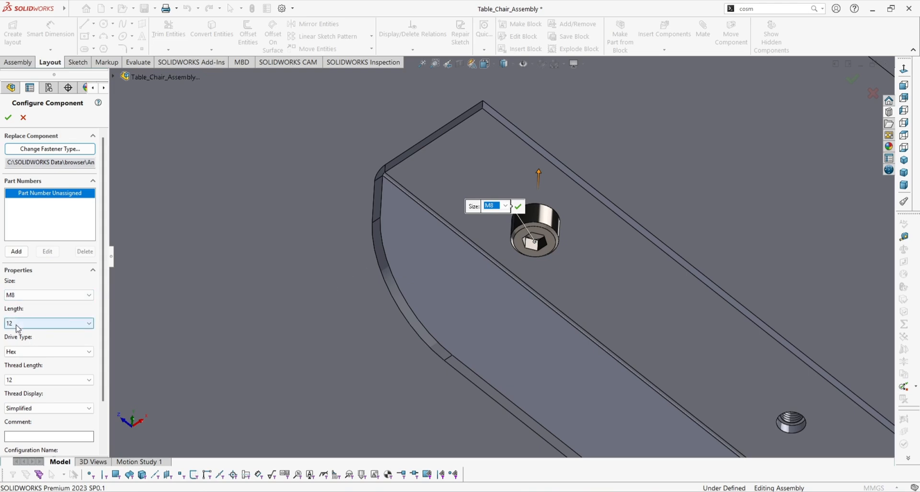
left_click(9, 117)
Place a second copy of the M8 socket head cap screw in the bracket's adjacent hole.
scroll(515, 271, "up", 5)
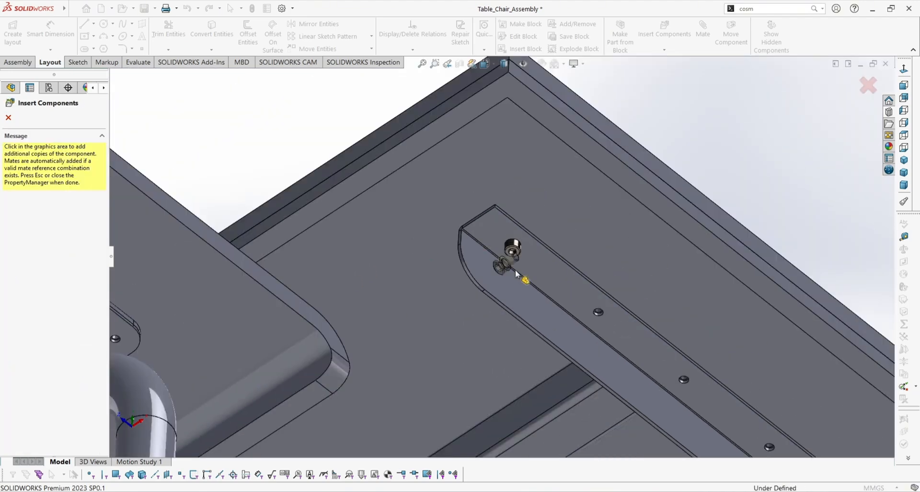
scroll(516, 269, "down", 6)
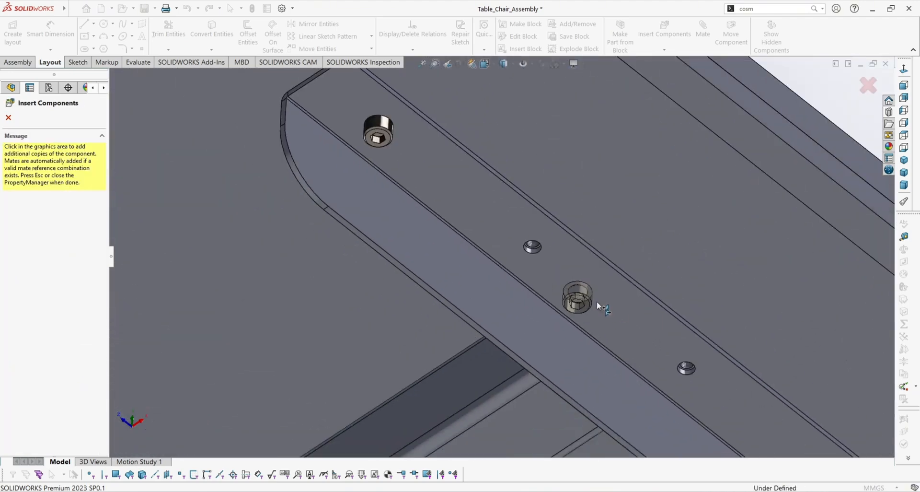
scroll(561, 292, "down", 2)
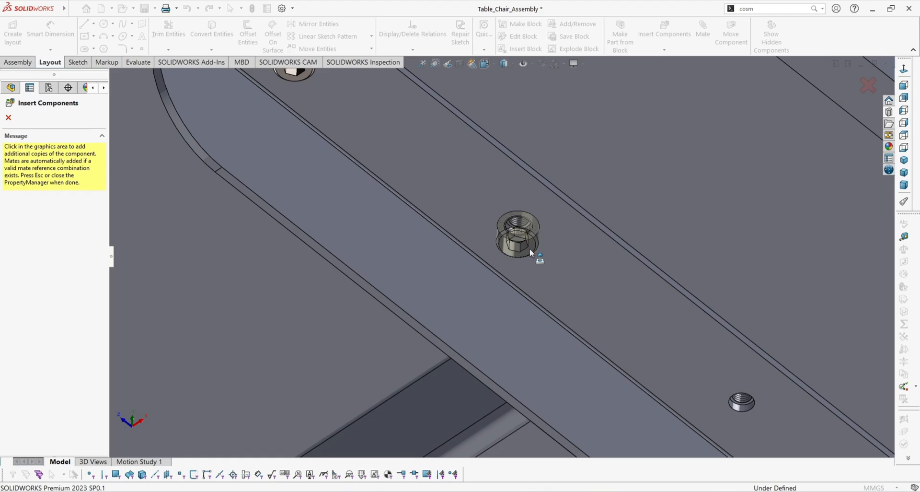
left_click(531, 248)
scroll(568, 277, "up", 3)
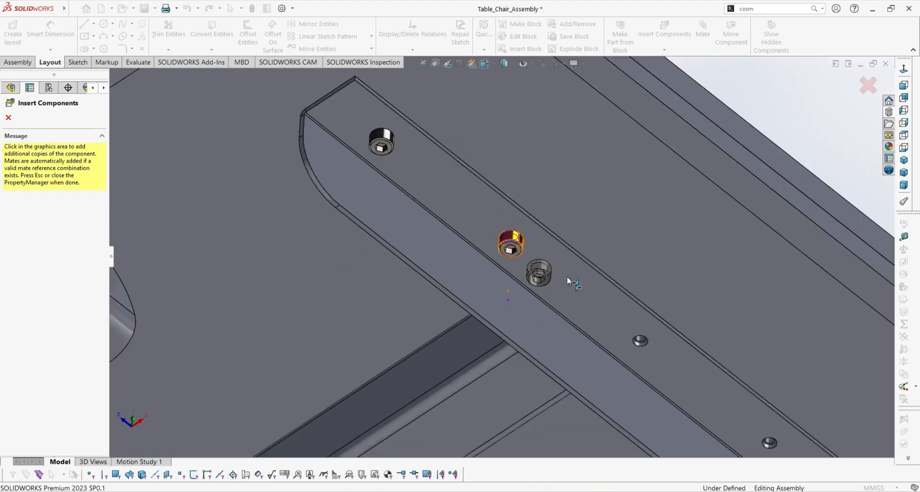
Place copies of the M8 socket head cap screw in the first bracket's remaining two holes.
scroll(592, 313, "down", 5)
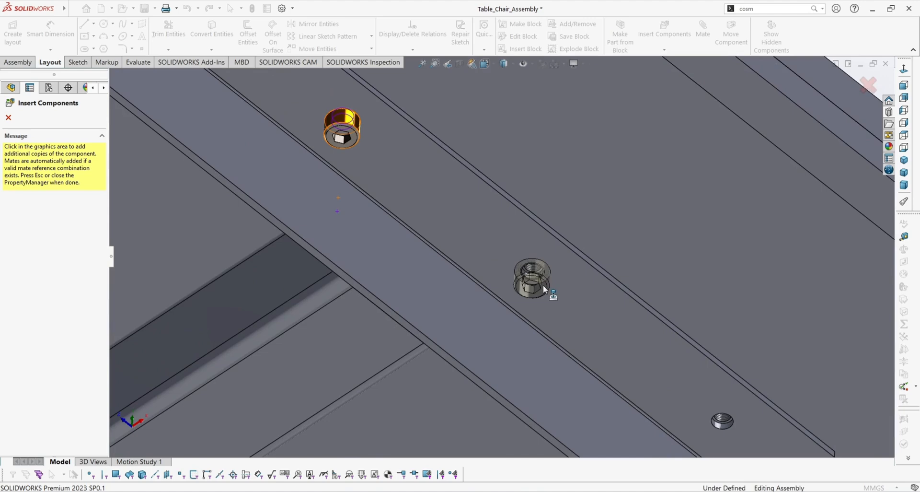
left_click(542, 285)
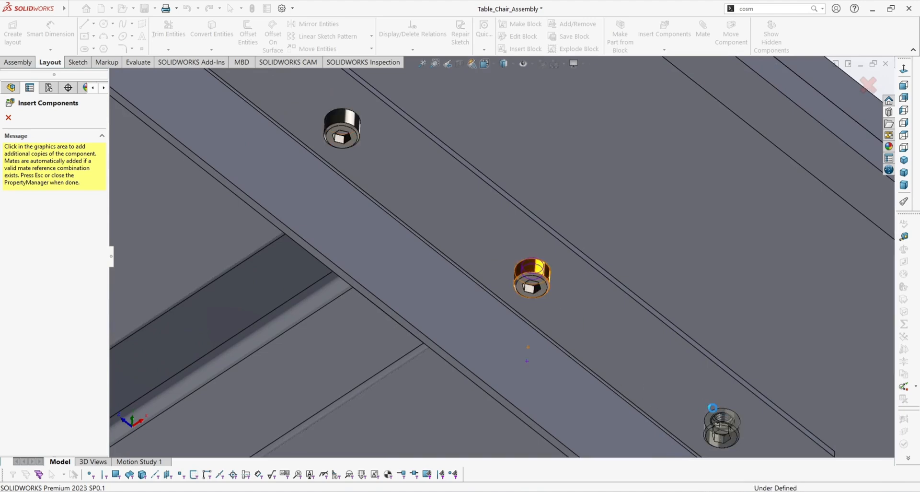
scroll(713, 408, "up", 6)
Place a copy of the M8 screw in the end hole of the bracket beneath the table top's opposite end.
scroll(413, 287, "down", 3)
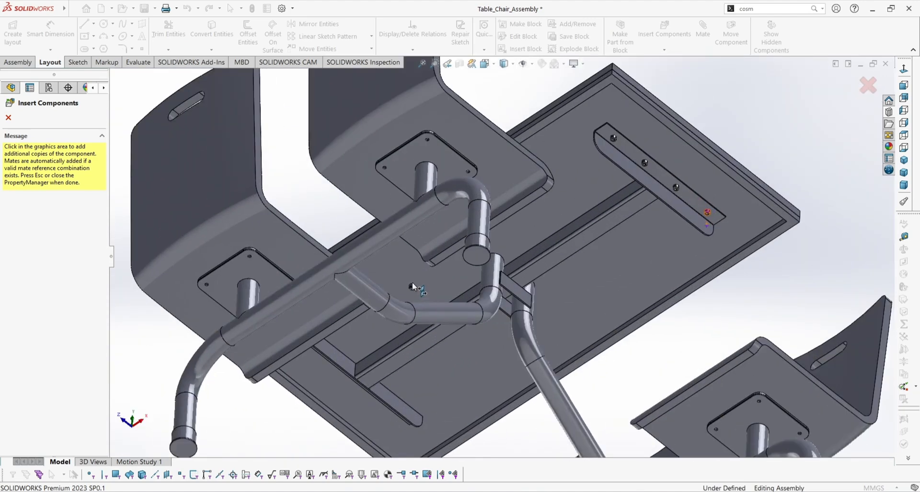
scroll(369, 323, "down", 3)
scroll(364, 370, "up", 4)
middle_click_drag(390, 378, 390, 309)
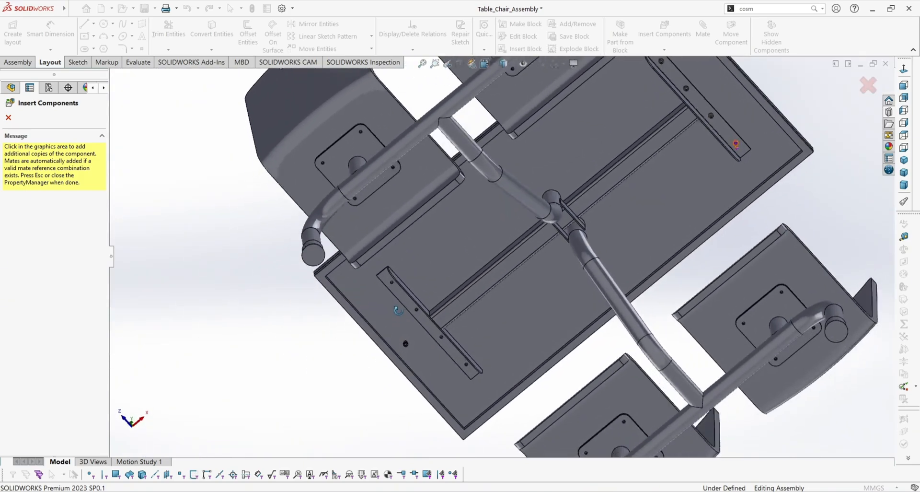
scroll(400, 294, "down", 5)
scroll(401, 296, "down", 5)
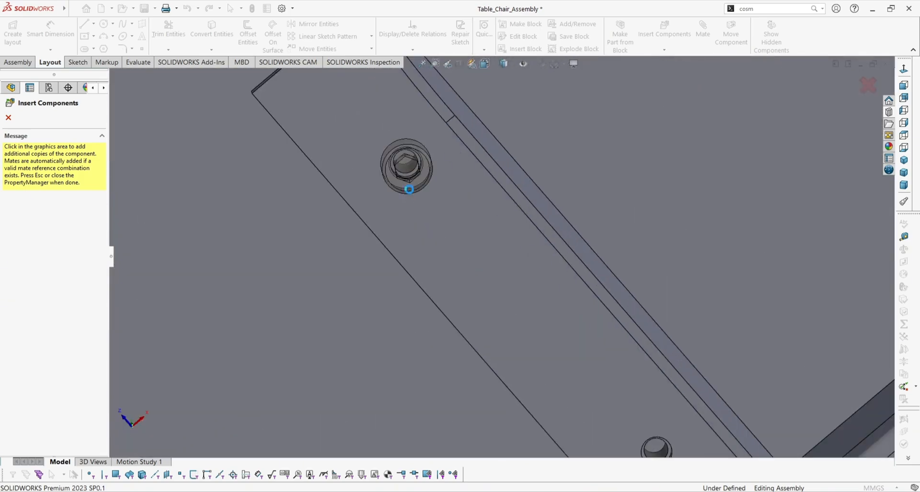
left_click(408, 189)
Place copies of the M8 screw in the remaining three holes of the second table-top bracket.
scroll(459, 278, "up", 4)
scroll(556, 292, "down", 4)
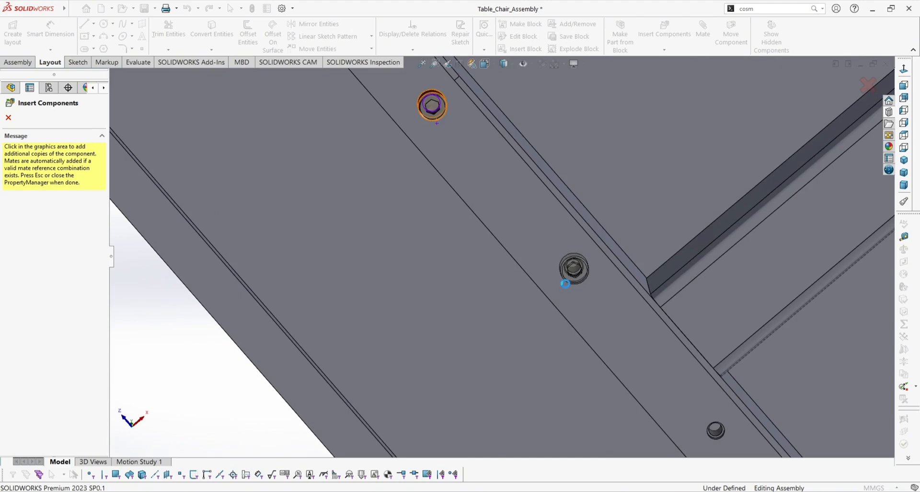
left_click(568, 279)
left_click(710, 428)
scroll(691, 422, "up", 3)
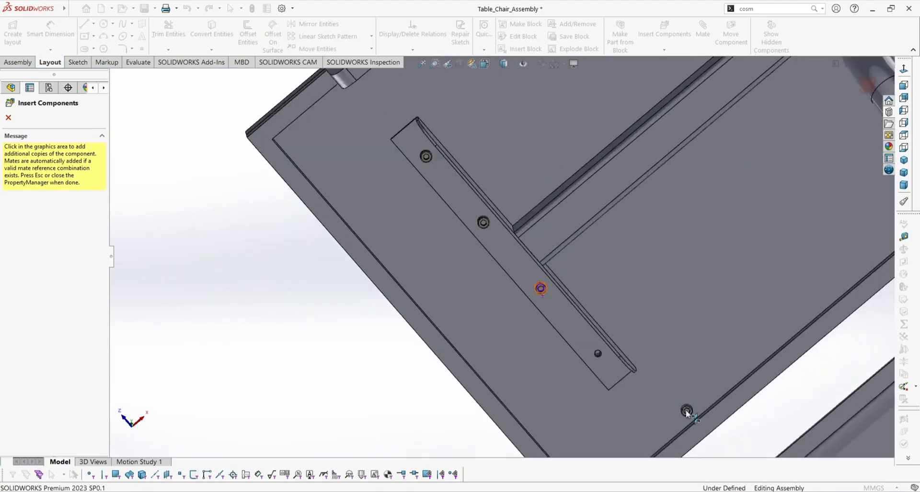
scroll(686, 410, "down", 4)
left_click(489, 283)
Place M8 screw copies in the mounting-plate holes beneath the first chair, at the tube's end.
scroll(489, 273, "up", 6)
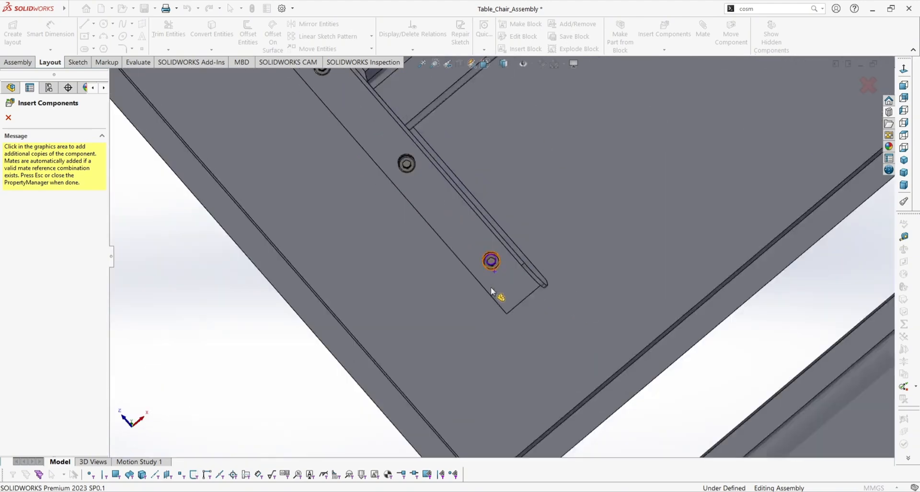
scroll(691, 212, "down", 3)
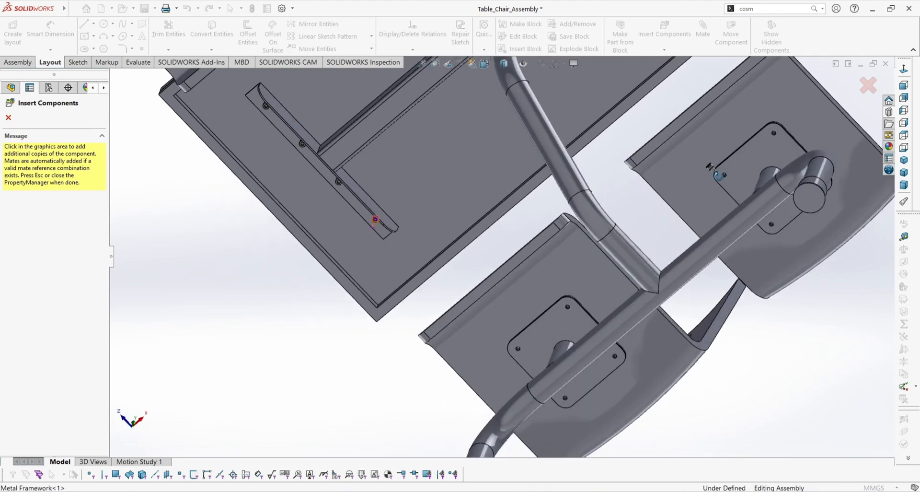
scroll(767, 148, "down", 6)
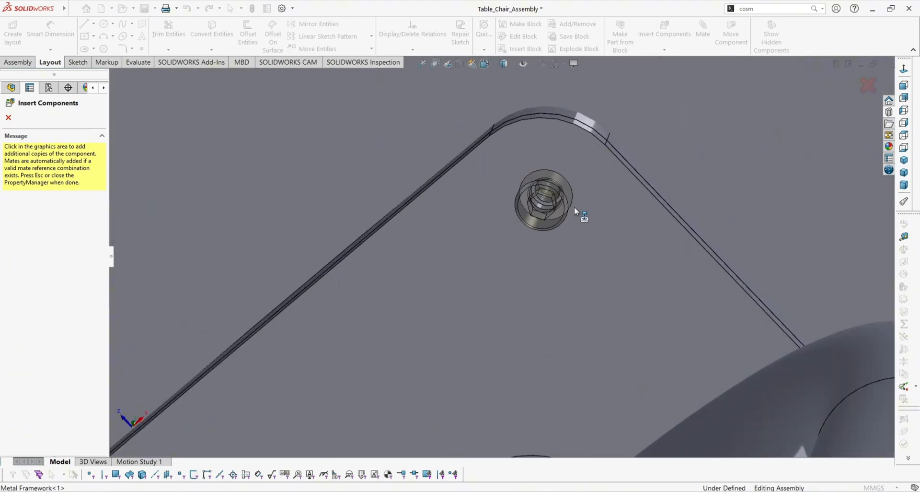
left_click(575, 206)
scroll(574, 221, "up", 4)
scroll(537, 325, "down", 2)
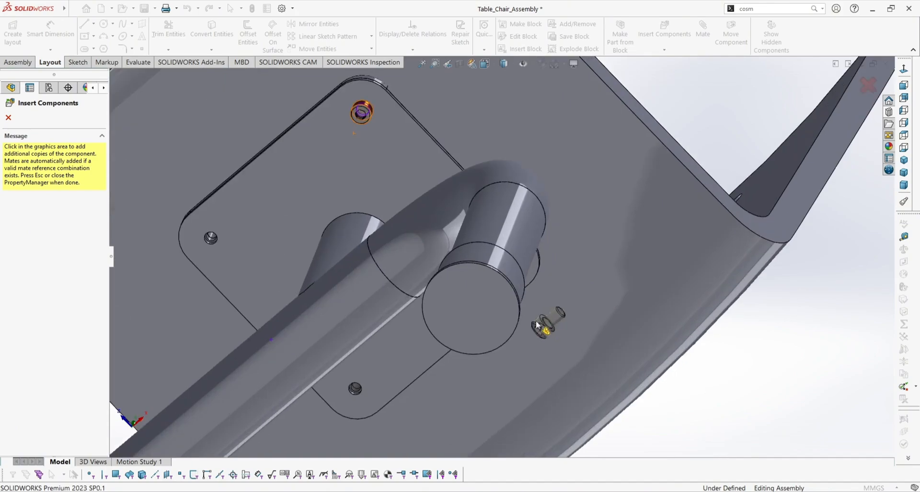
left_click(537, 325)
scroll(637, 265, "up", 5)
scroll(448, 188, "down", 5)
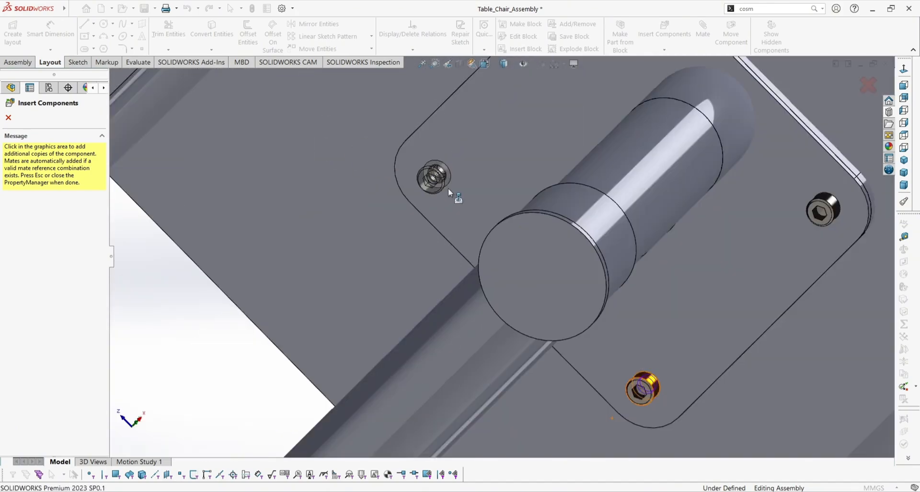
left_click(448, 188)
Place M8 screw copies in the mounting-plate holes of the neighbouring chair on the same side.
scroll(448, 188, "up", 5)
scroll(463, 271, "down", 5)
left_click(583, 403)
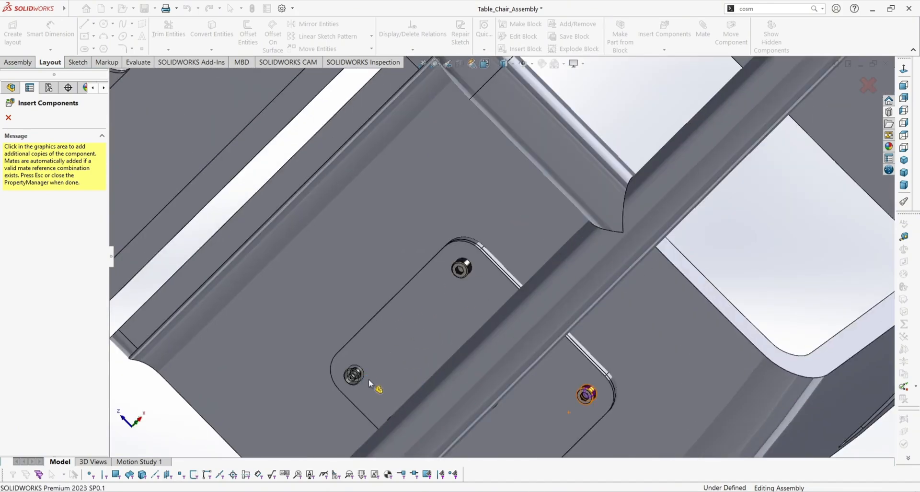
Place M8 screw copies in the mounting-plate holes of the first chair on the table's opposite side.
scroll(369, 379, "up", 5)
scroll(459, 142, "down", 5)
left_click(475, 140)
scroll(512, 205, "down", 5)
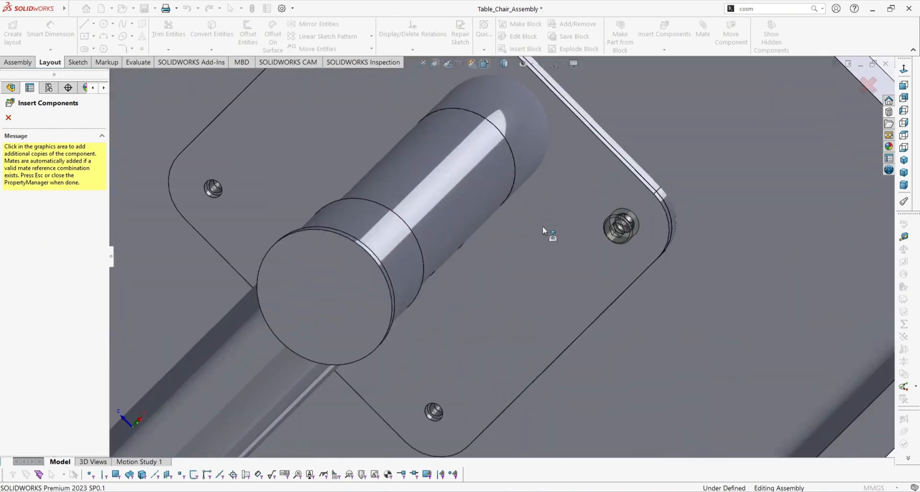
left_click(619, 226)
left_click(433, 413)
left_click(211, 191)
Place M8 screw copies in the four mounting-plate holes beneath the last chair.
scroll(345, 369, "up", 5)
scroll(342, 378, "down", 6)
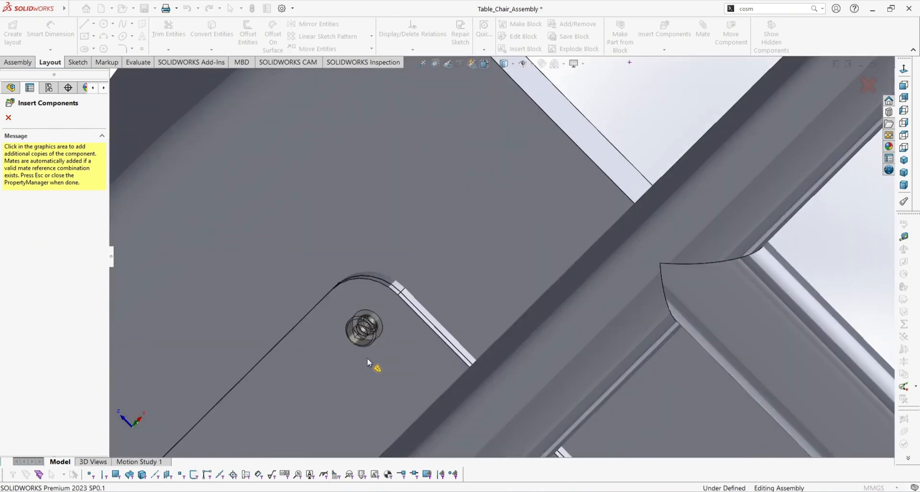
scroll(367, 357, "up", 2)
left_click(580, 301)
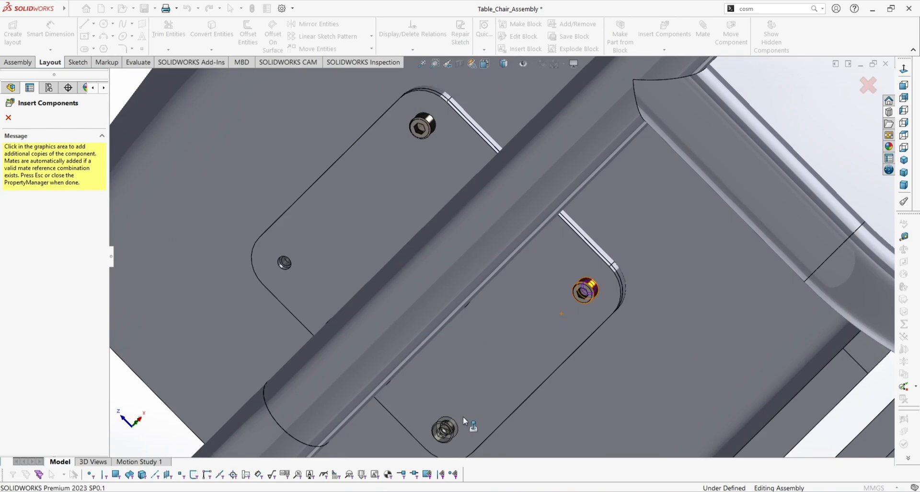
left_click(463, 417)
left_click(296, 259)
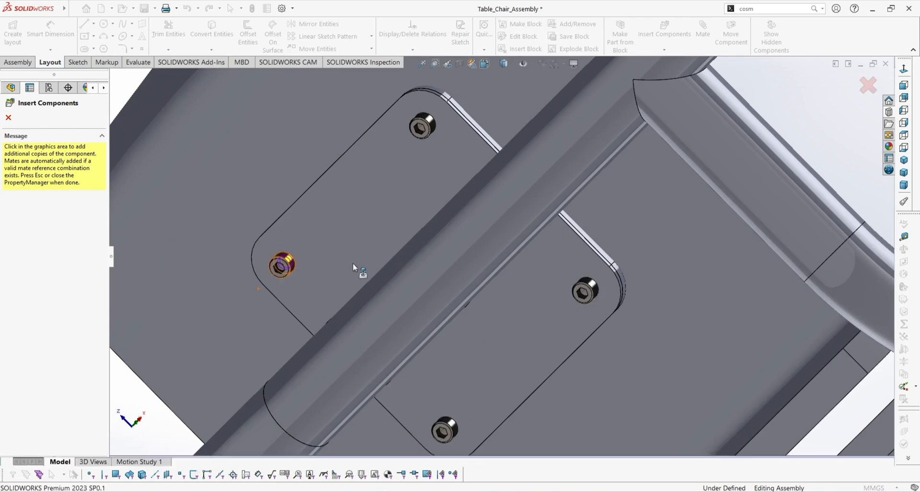
Review the whole assembly from below and above, and finish inserting screw copies.
scroll(479, 240, "up", 8)
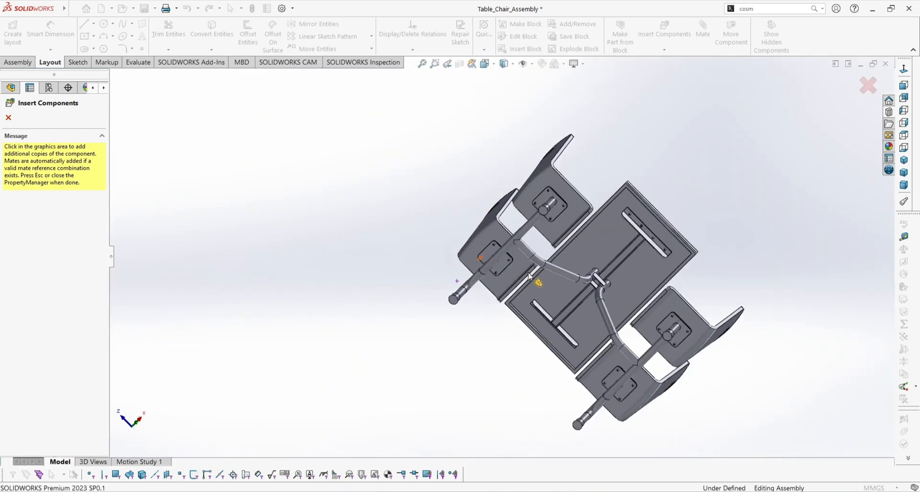
middle_click_drag(525, 274, 345, 335)
left_click_drag(345, 335, 340, 377)
middle_click_drag(345, 335, 340, 376)
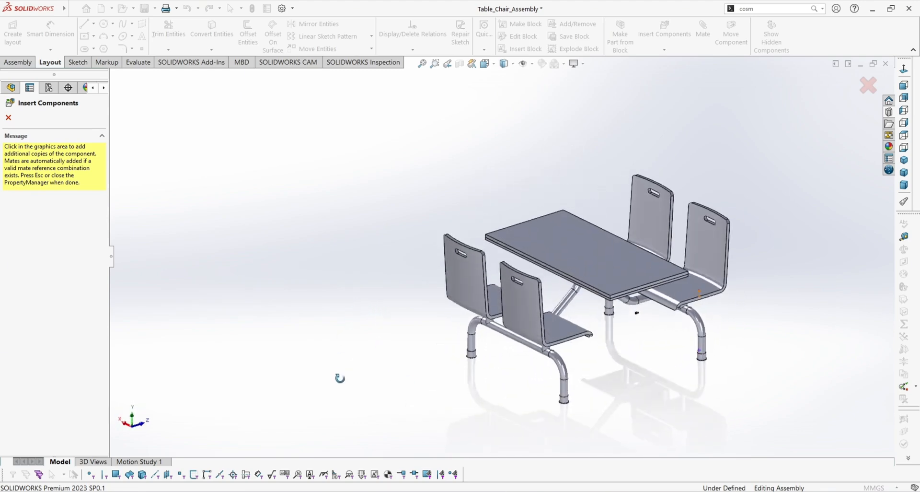
scroll(666, 298, "down", 3)
scroll(667, 298, "up", 2)
scroll(611, 298, "down", 1)
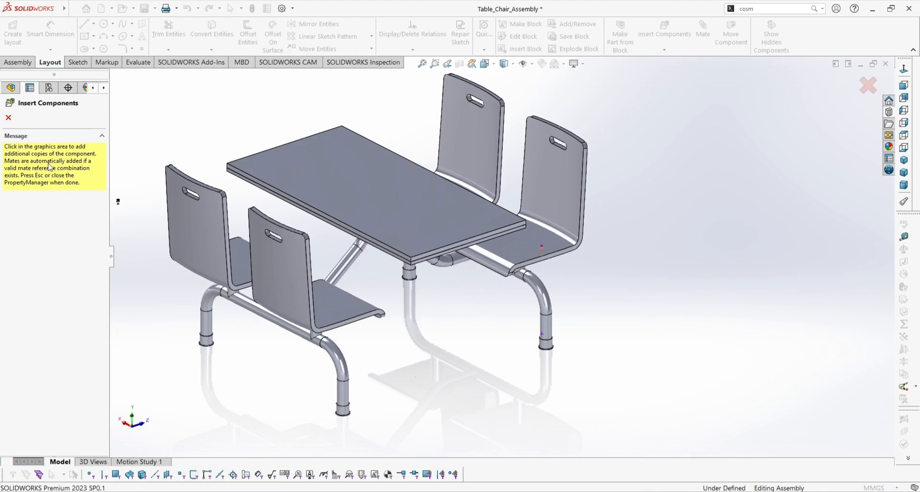
left_click(8, 119)
Examine the fastened table-and-chair assembly as a whole from different angles.
scroll(533, 223, "up", 3)
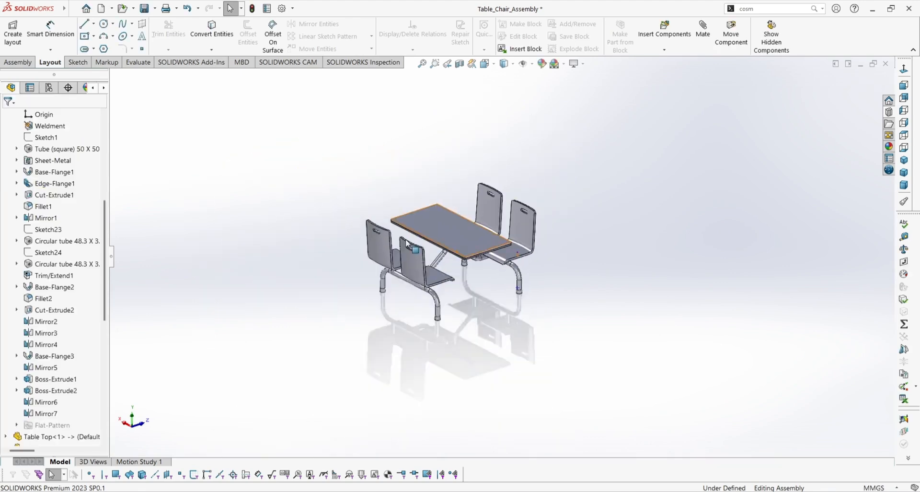
scroll(470, 214, "down", 6)
scroll(511, 400, "up", 2)
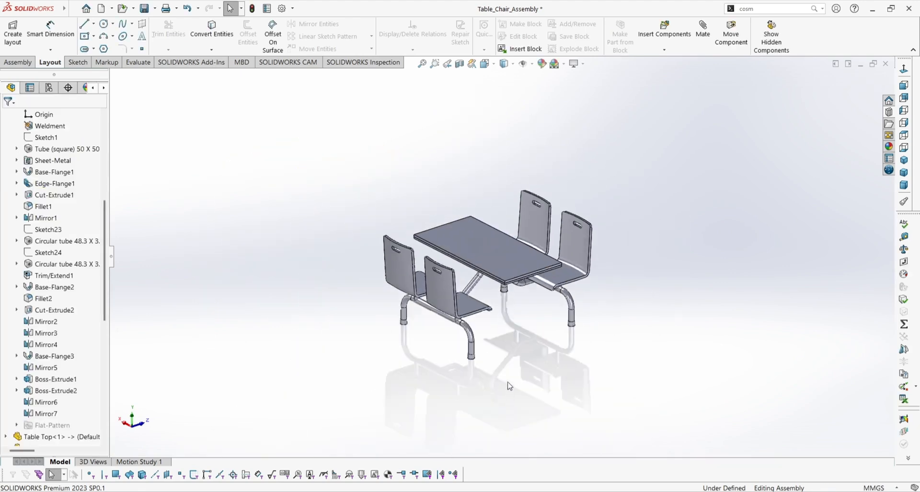
middle_click_drag(510, 386, 528, 216)
scroll(527, 211, "down", 2)
scroll(528, 212, "up", 2)
scroll(525, 215, "down", 1)
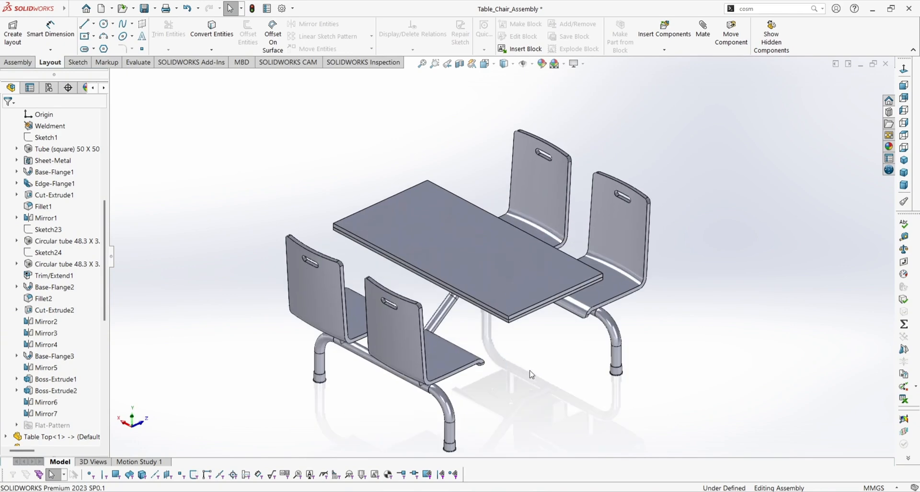
Apply a beech appearance from the Organic Wood appearances to the table top.
left_click(890, 146)
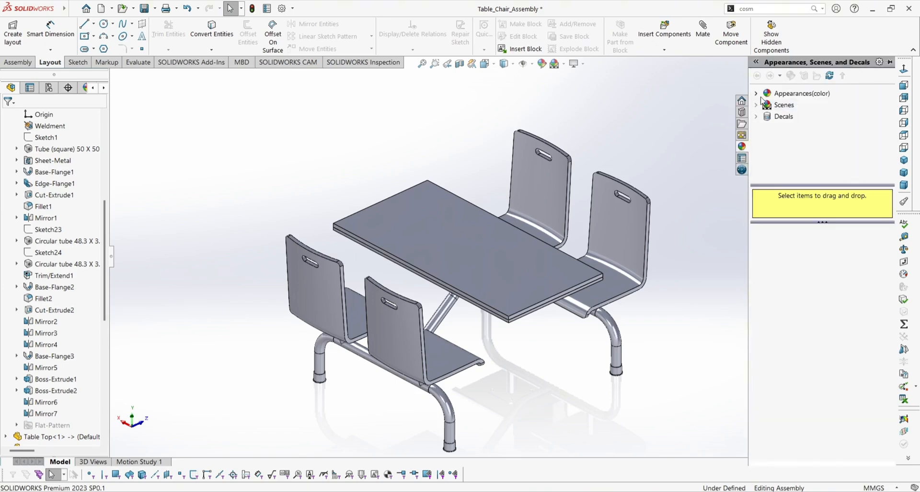
left_click(766, 93)
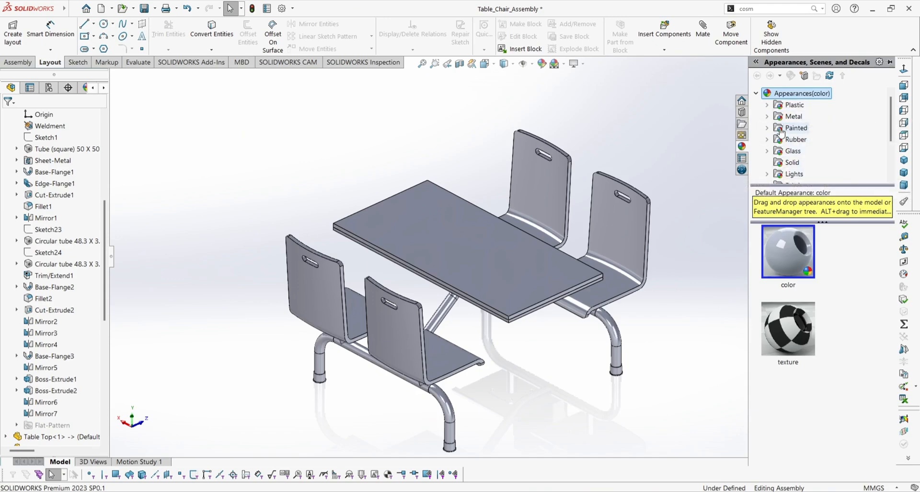
scroll(781, 139, "down", 1)
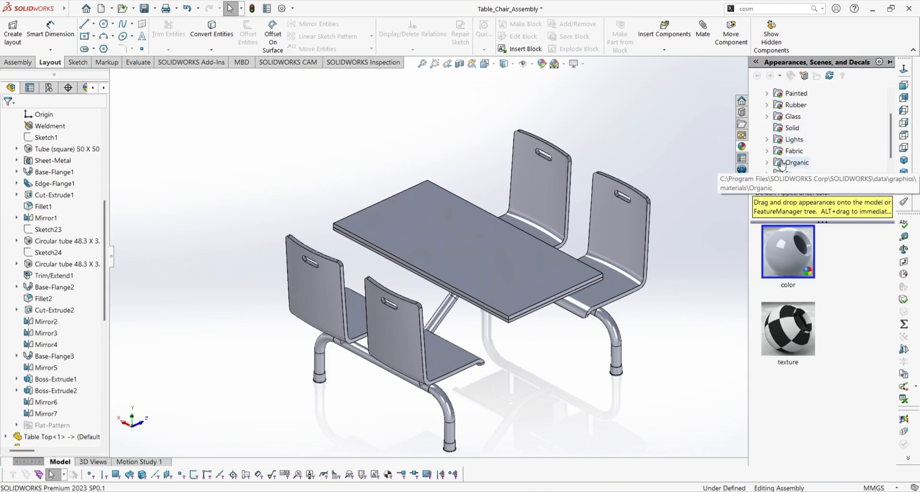
double_click(782, 163)
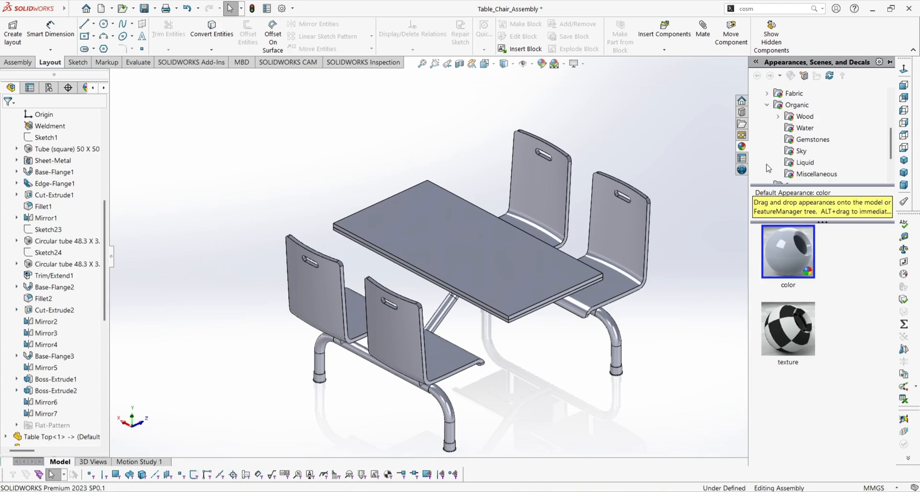
double_click(798, 117)
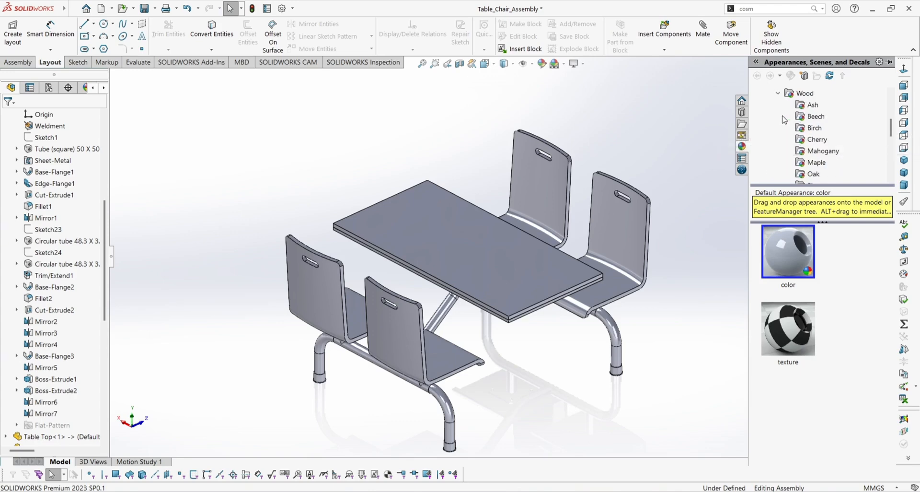
left_click(816, 116)
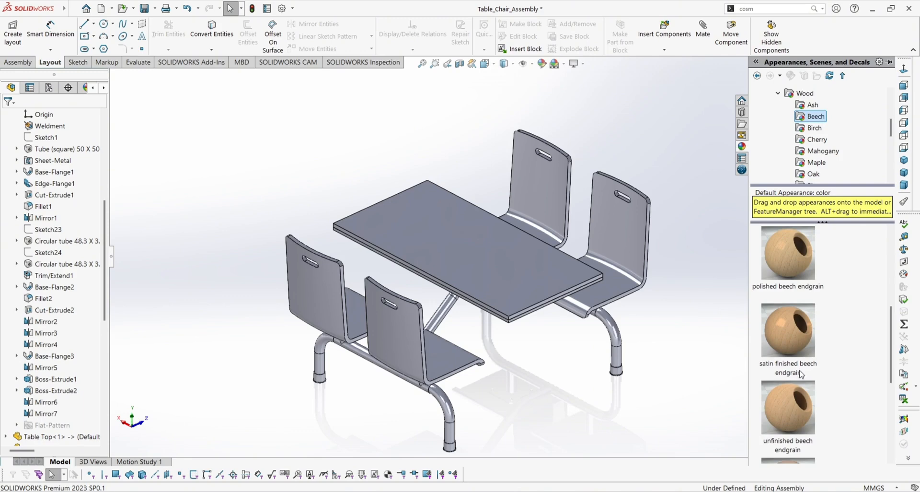
scroll(802, 393, "up", 3)
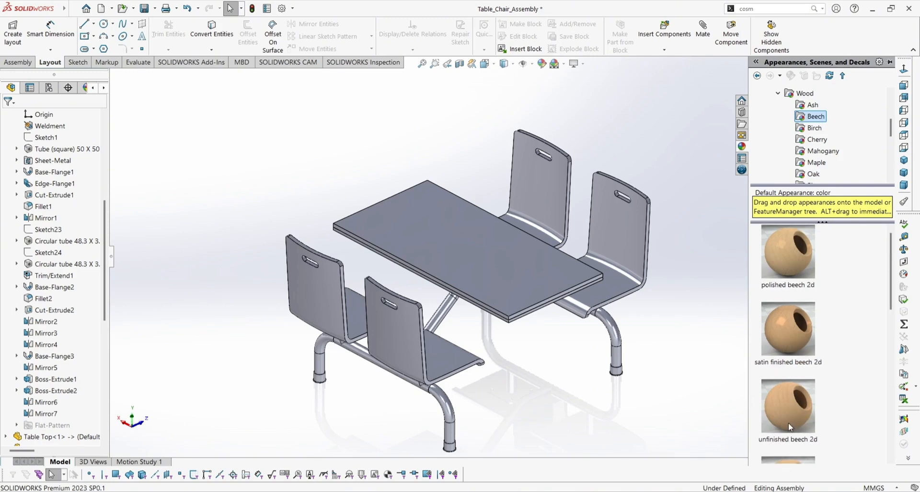
scroll(781, 417, "down", 2)
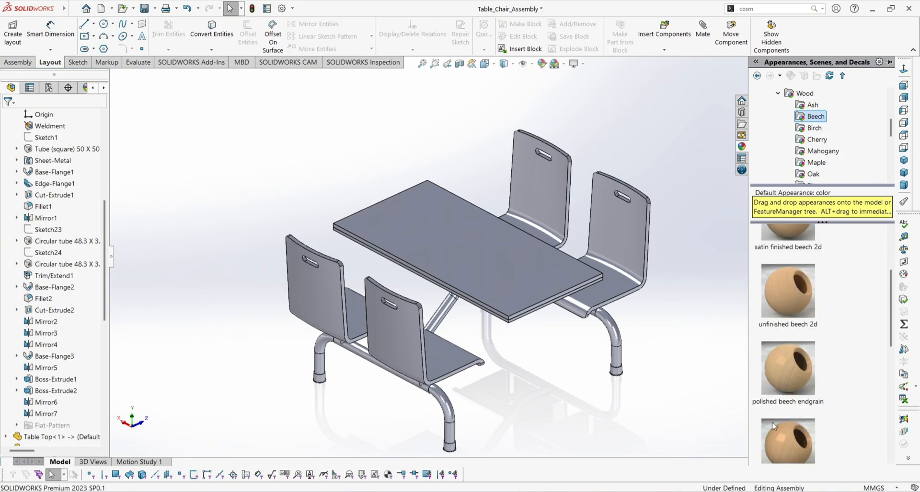
left_click_drag(790, 303, 516, 277)
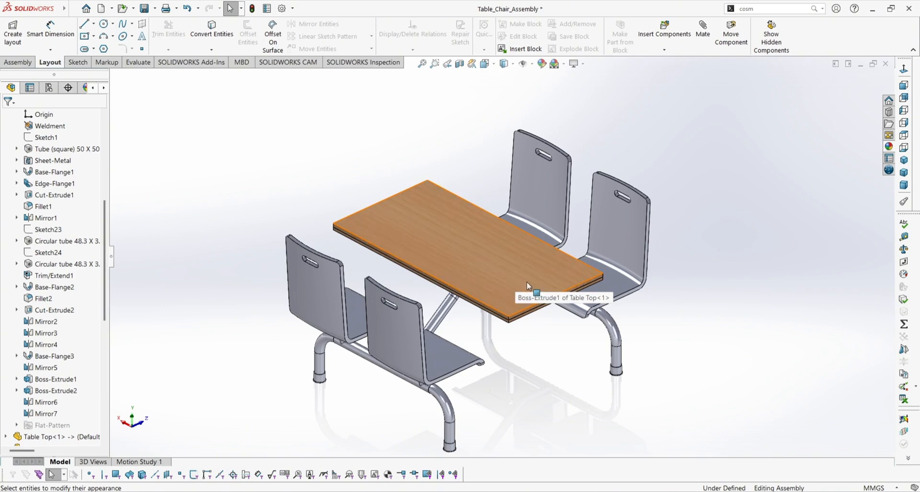
Inspect the table top's wood appearance from above and below, and select its underside face.
middle_click_drag(521, 336, 495, 316)
scroll(479, 295, "down", 5)
scroll(482, 295, "up", 8)
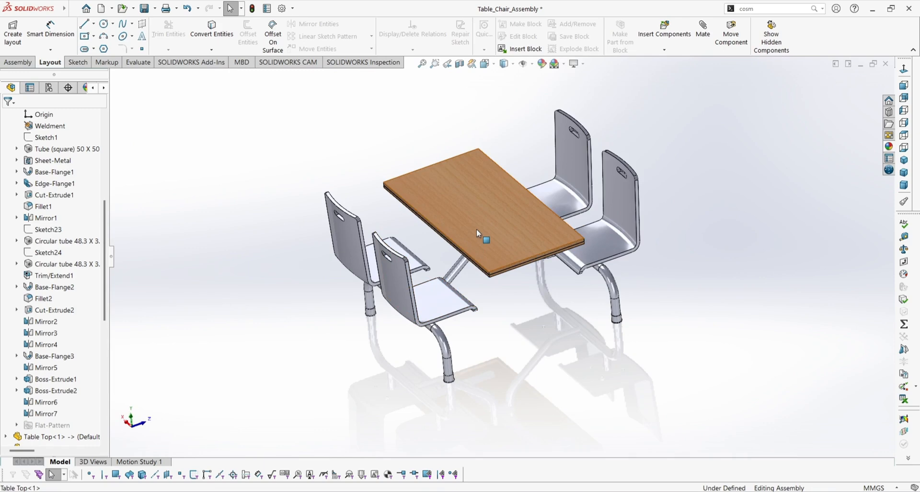
scroll(476, 229, "down", 3)
scroll(488, 274, "up", 4)
middle_click_drag(491, 360, 465, 200)
scroll(465, 200, "down", 3)
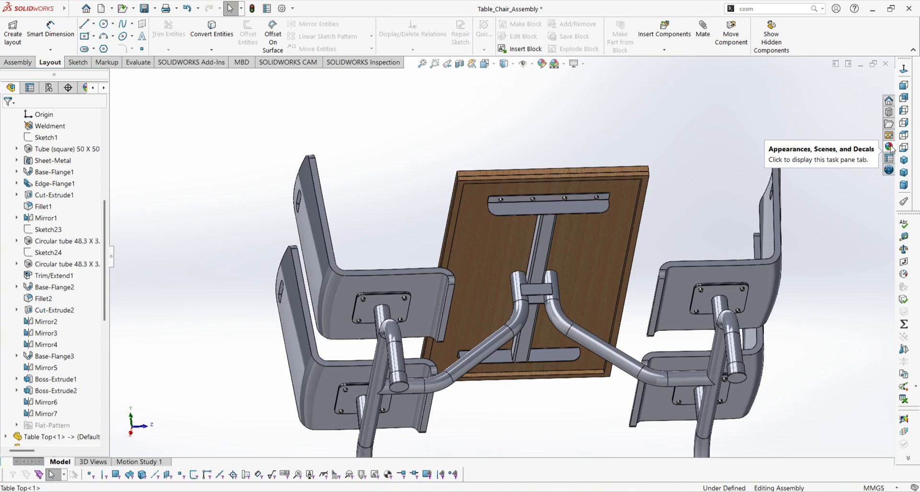
left_click(480, 235)
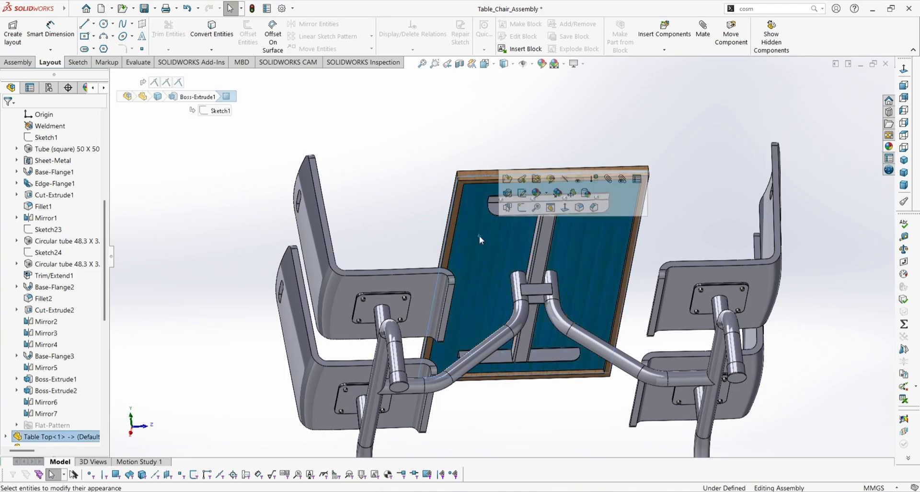
Copy the wood appearance from the table top's underside and paste it onto a chair part.
left_click(559, 191)
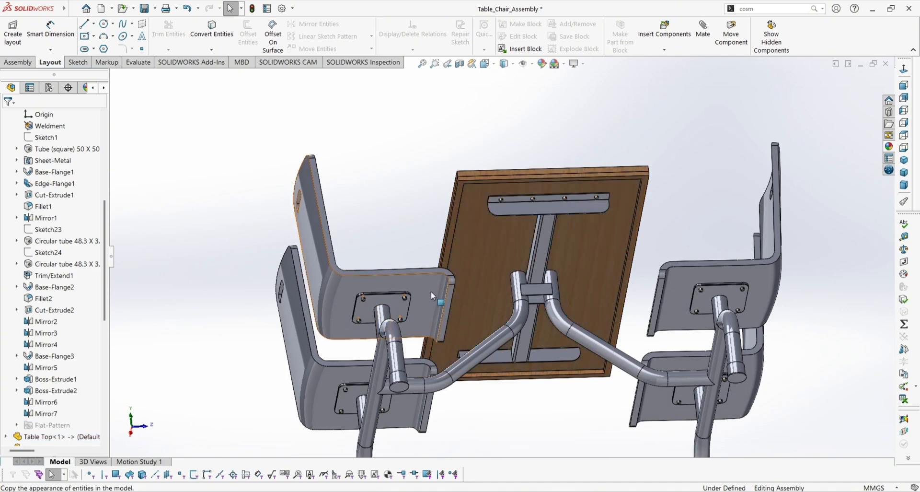
scroll(431, 291, "down", 8)
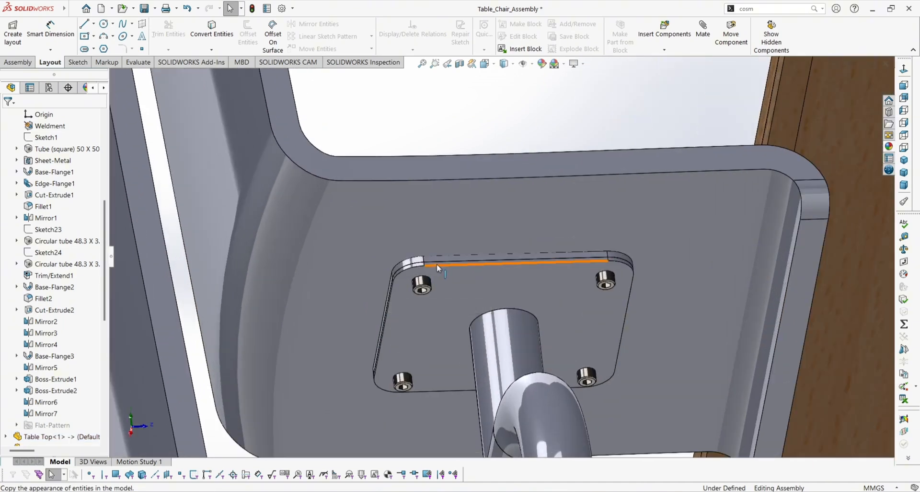
scroll(437, 265, "down", 3)
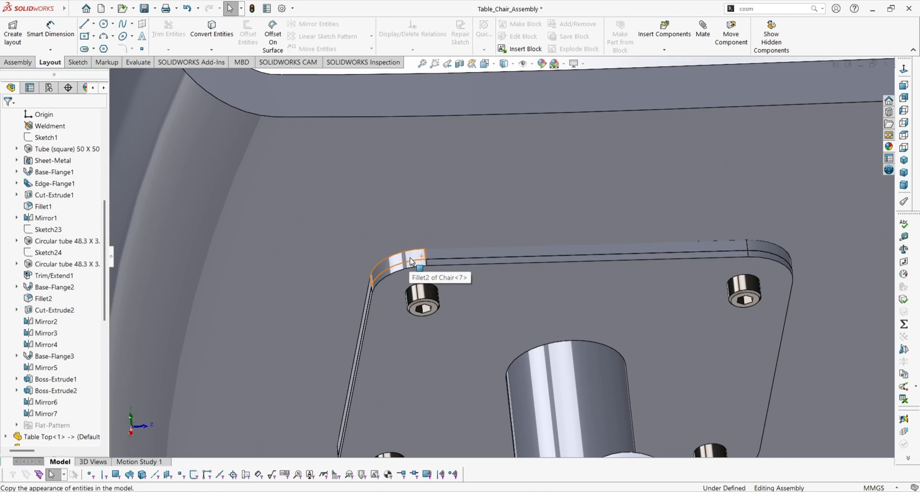
scroll(411, 261, "up", 3)
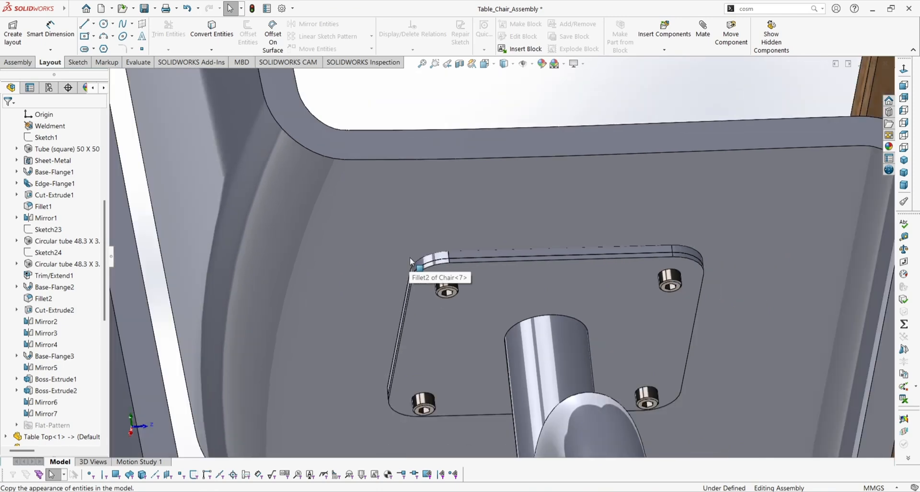
left_click(439, 219)
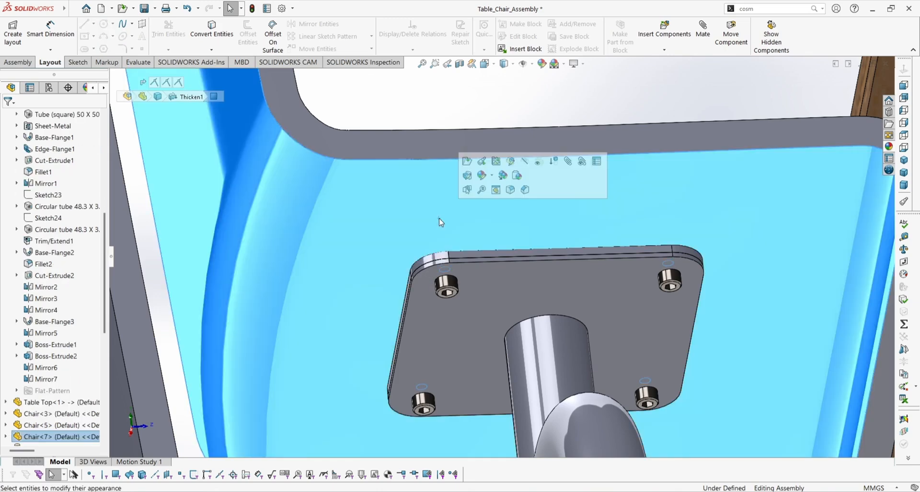
left_click(517, 176)
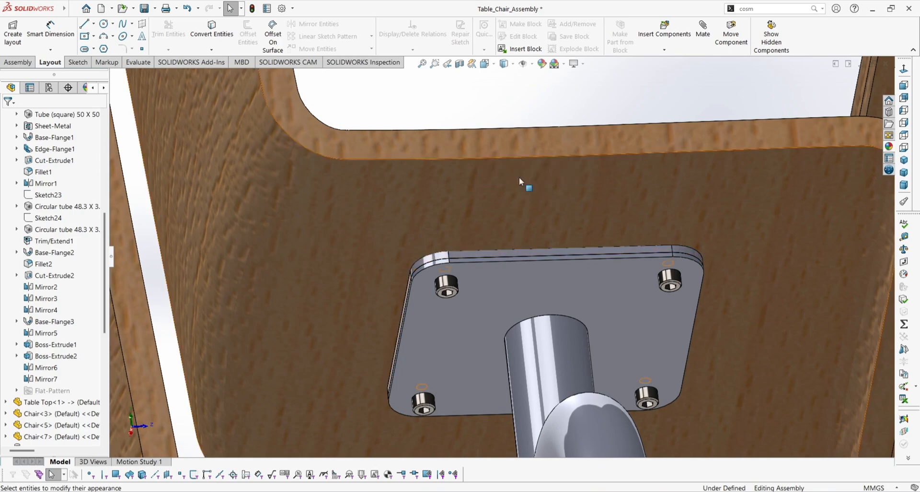
Examine the wood appearance on the chairs and table top from below.
scroll(525, 181, "up", 10)
scroll(530, 243, "down", 10)
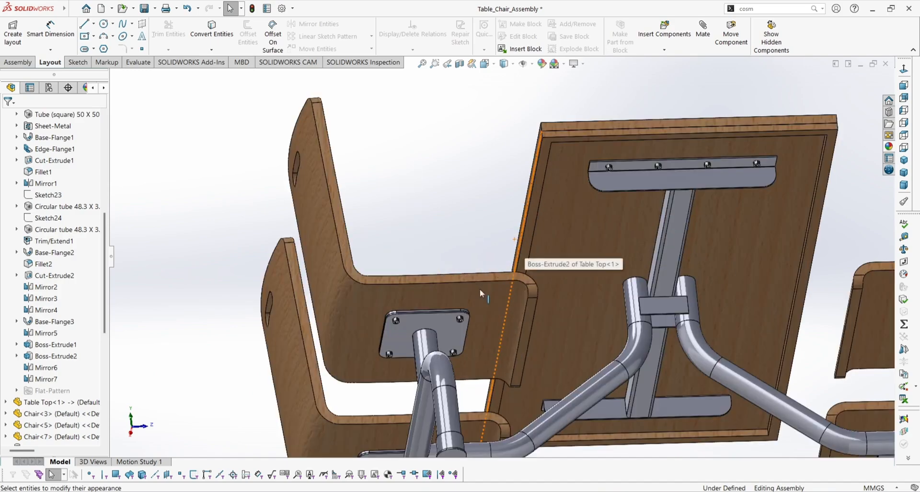
scroll(527, 283, "up", 8)
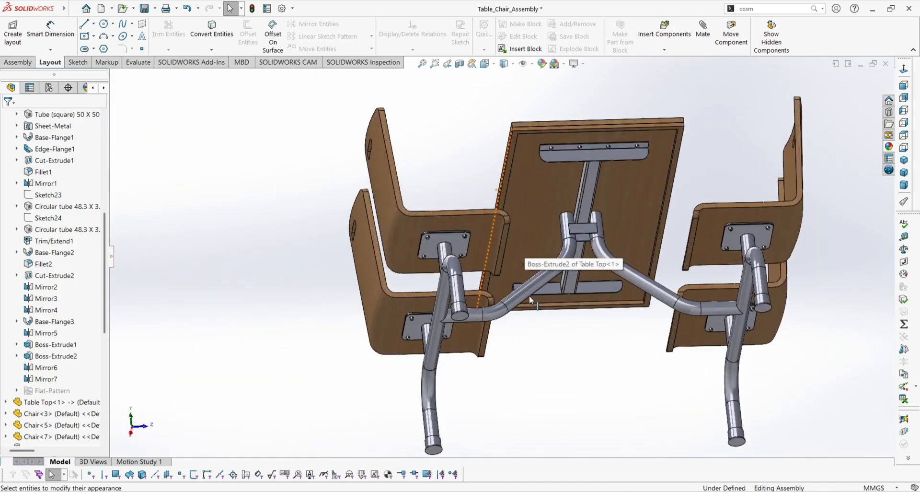
scroll(565, 292, "down", 3)
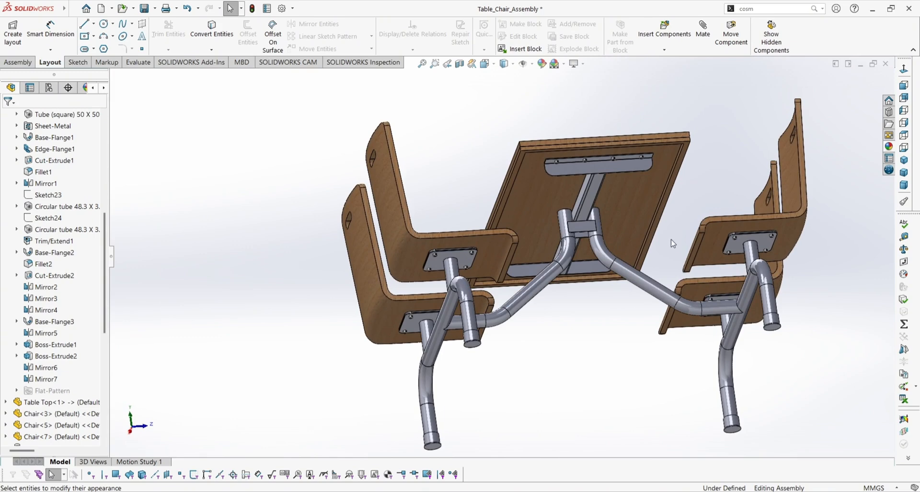
scroll(607, 305, "up", 2)
scroll(537, 269, "down", 8)
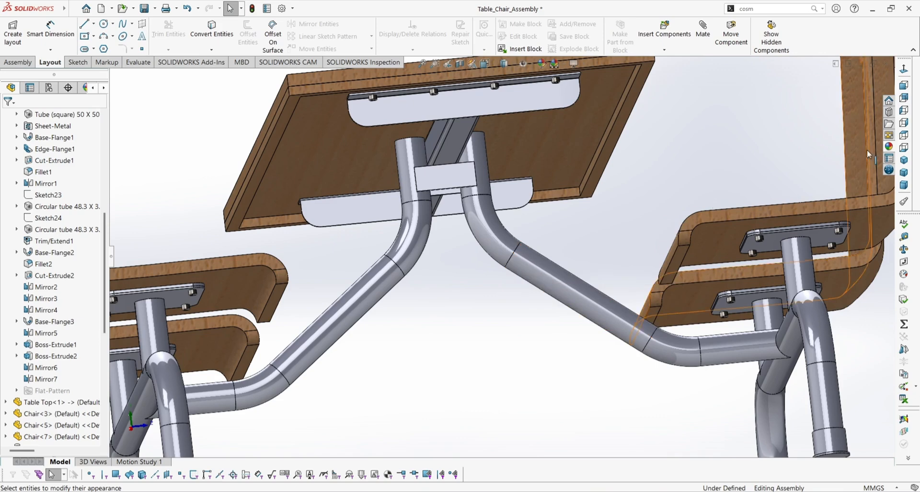
Apply the matte steel appearance from the Metal Steel category to the whole Metal Framework part.
left_click(890, 147)
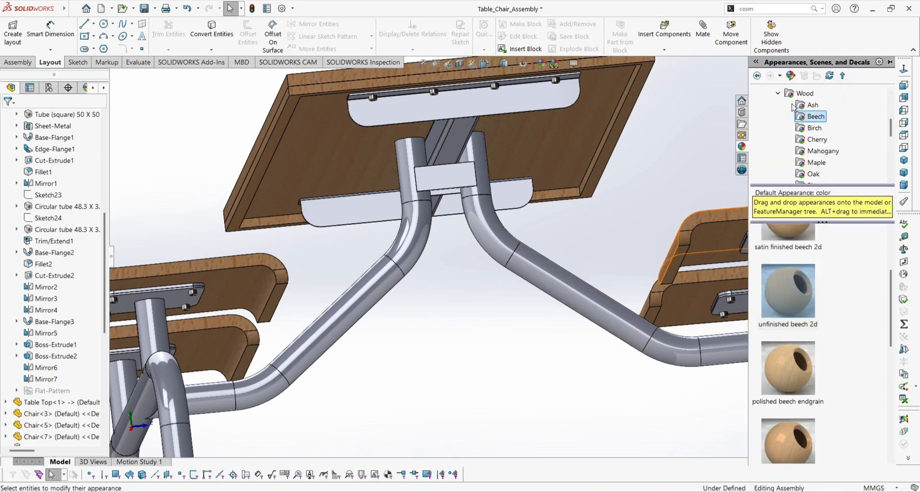
left_click(779, 94)
scroll(780, 99, "up", 3)
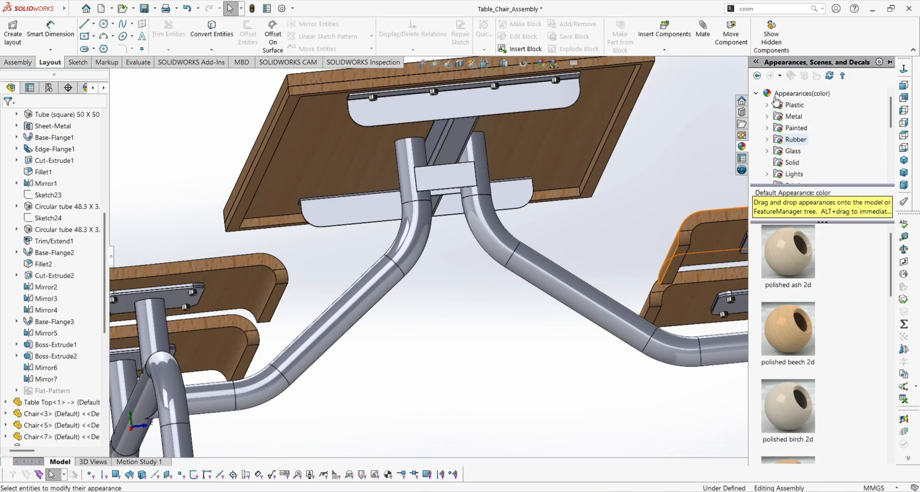
left_click(768, 117)
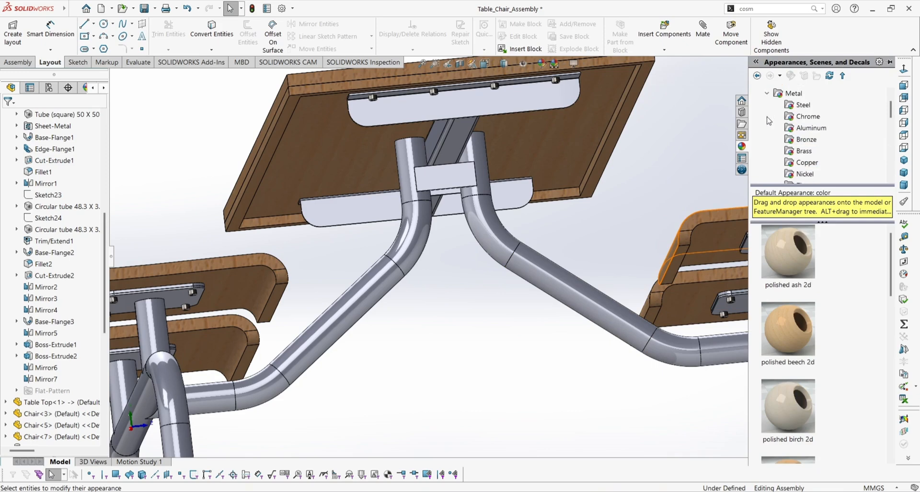
left_click(803, 105)
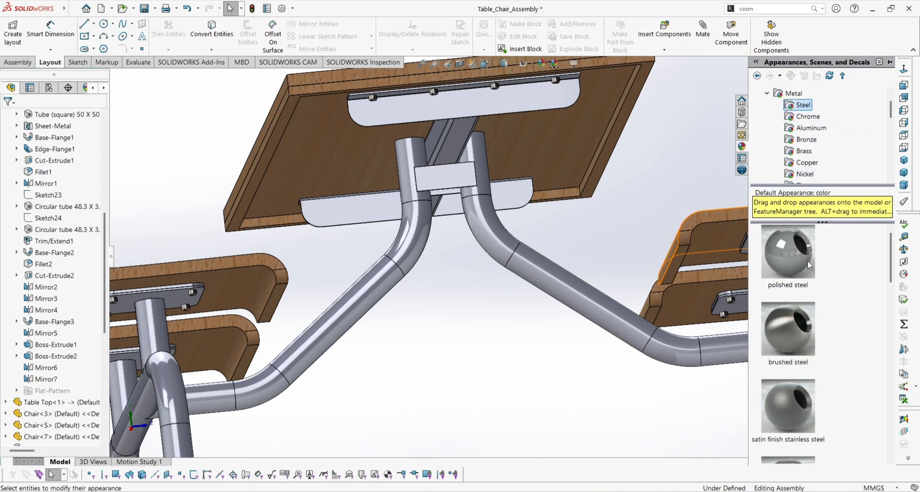
scroll(796, 368, "down", 2)
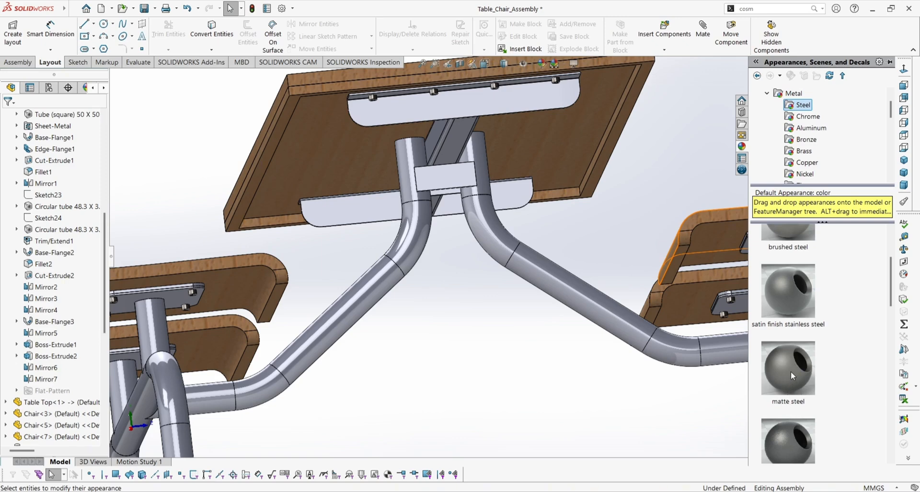
mouse_move(791, 370)
mouse_move(790, 297)
left_click_drag(791, 372, 564, 281)
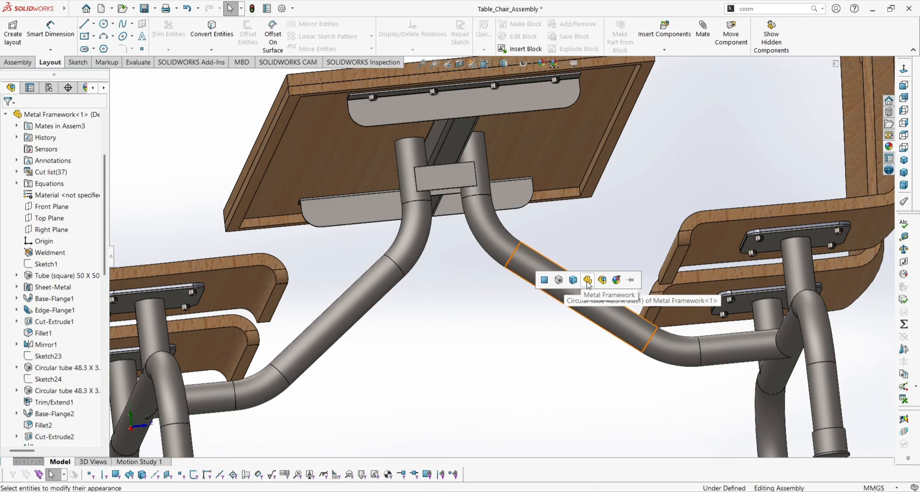
left_click(588, 284)
Apply the black soft touch plastic appearance to the body of the foot cap on one framework leg.
scroll(586, 294, "up", 5)
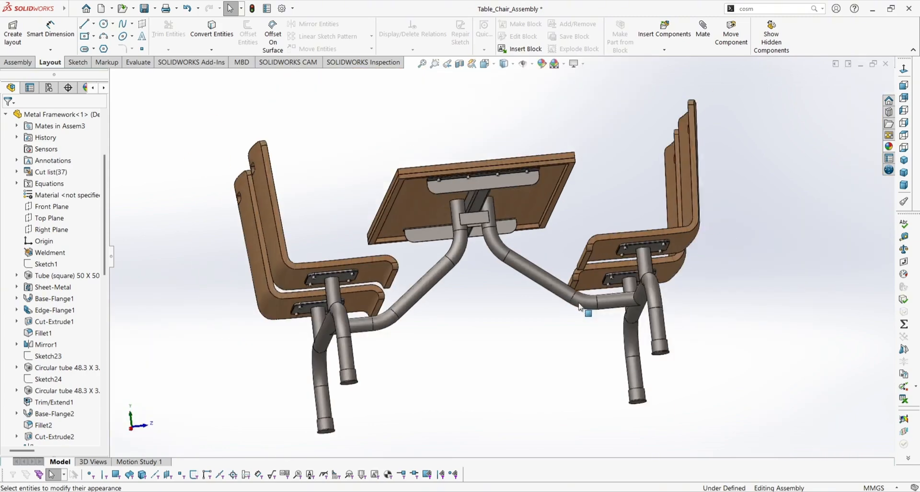
scroll(583, 314, "down", 5)
mouse_move(585, 292)
middle_mouse_down()
mouse_move(606, 331)
mouse_move(595, 304)
middle_mouse_up()
scroll(594, 302, "down", 5)
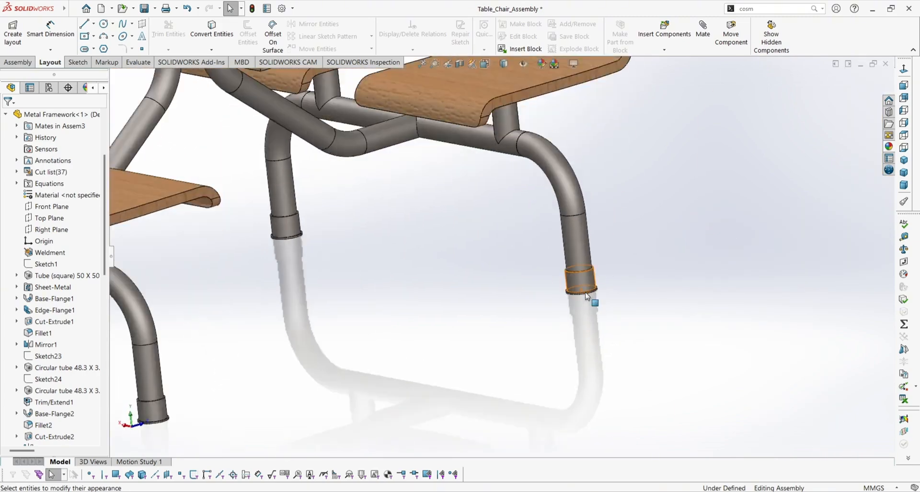
left_click(565, 260)
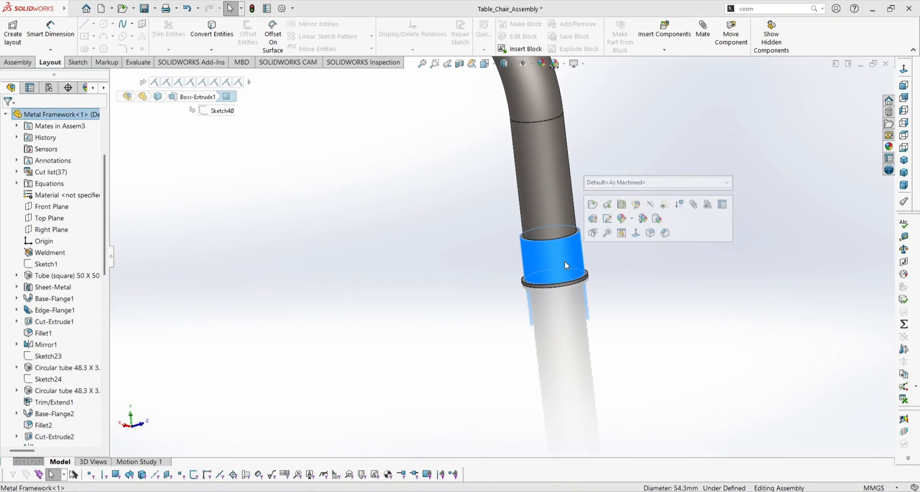
left_click(601, 302)
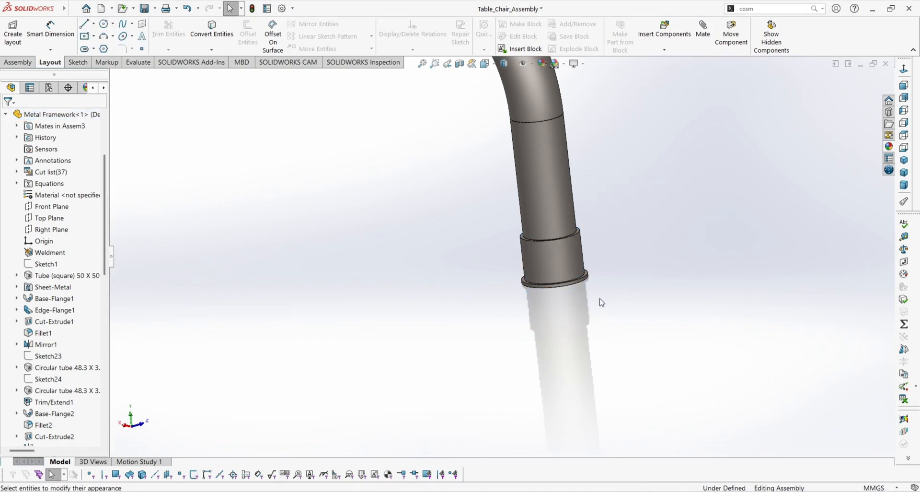
left_click(889, 147)
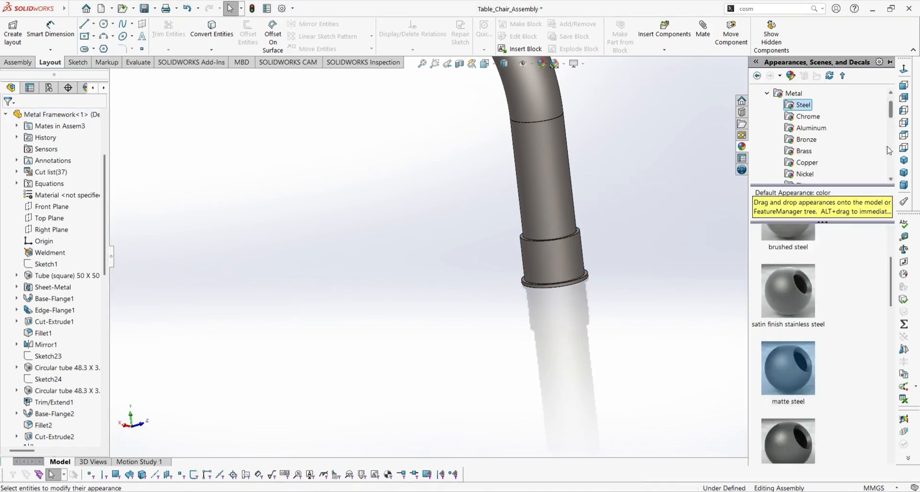
left_click(767, 93)
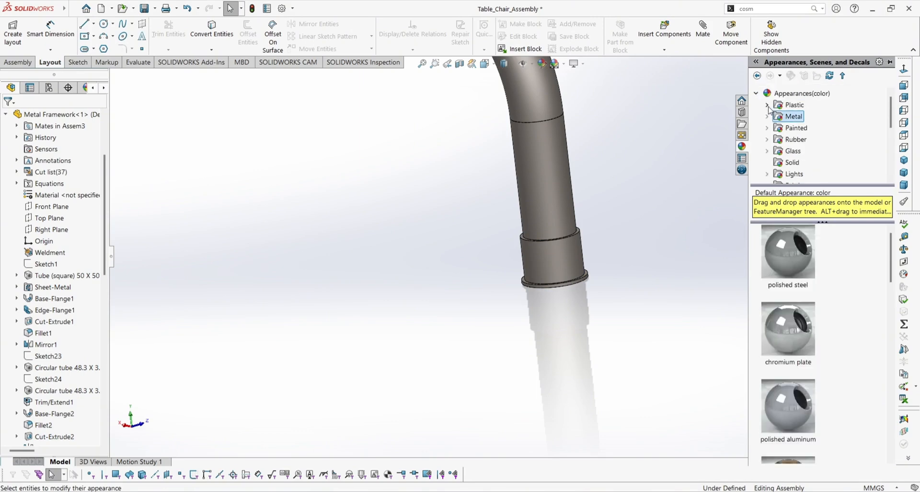
left_click(769, 109)
left_click(767, 105)
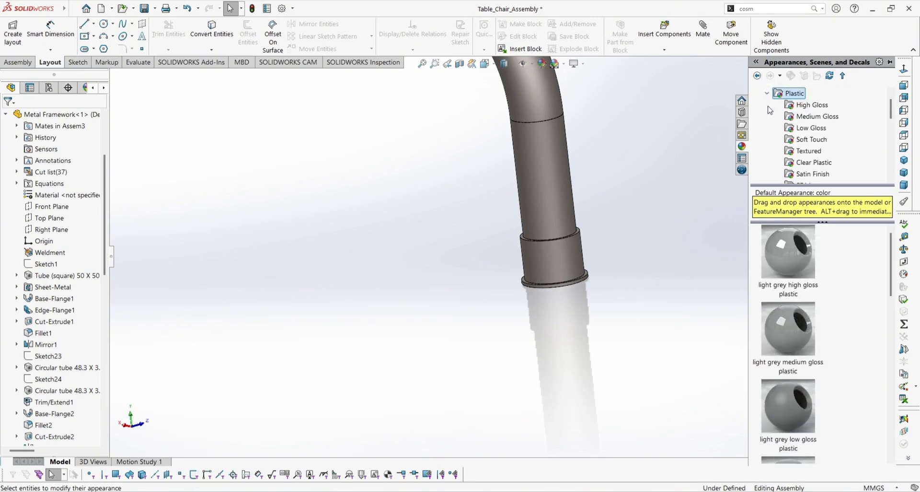
left_click(811, 139)
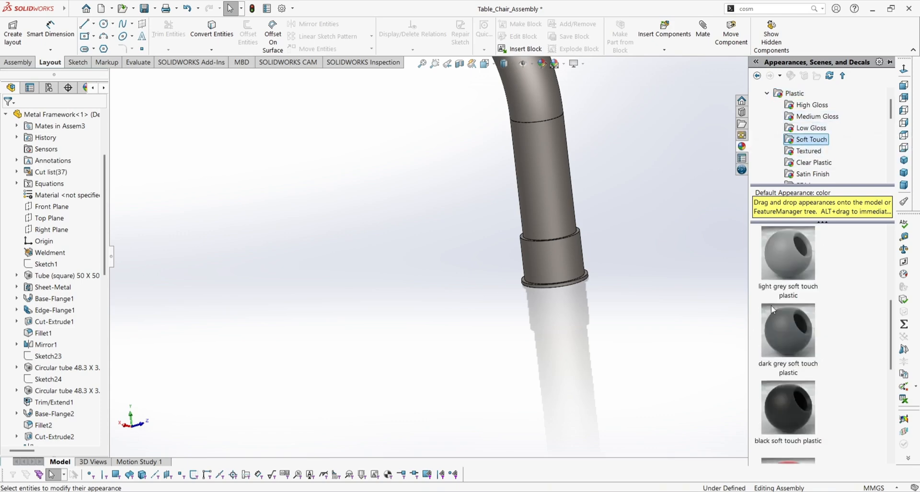
scroll(795, 416, "down", 2)
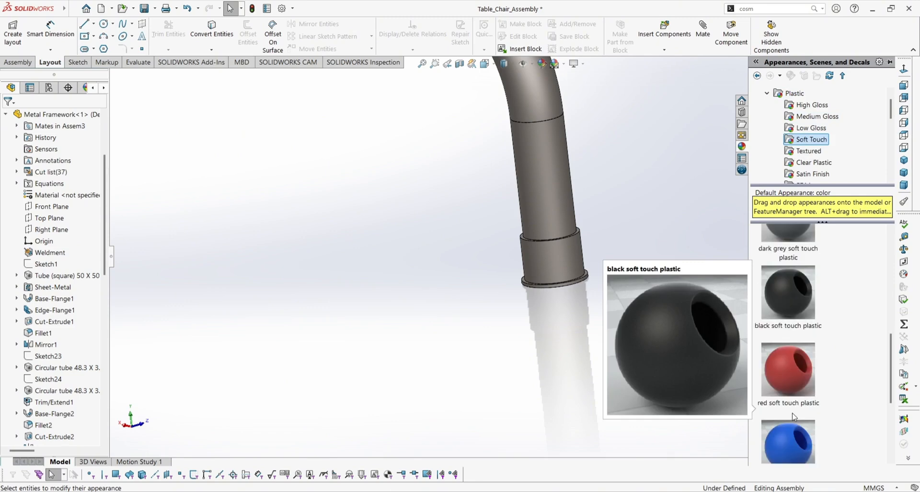
left_click_drag(790, 302, 564, 265)
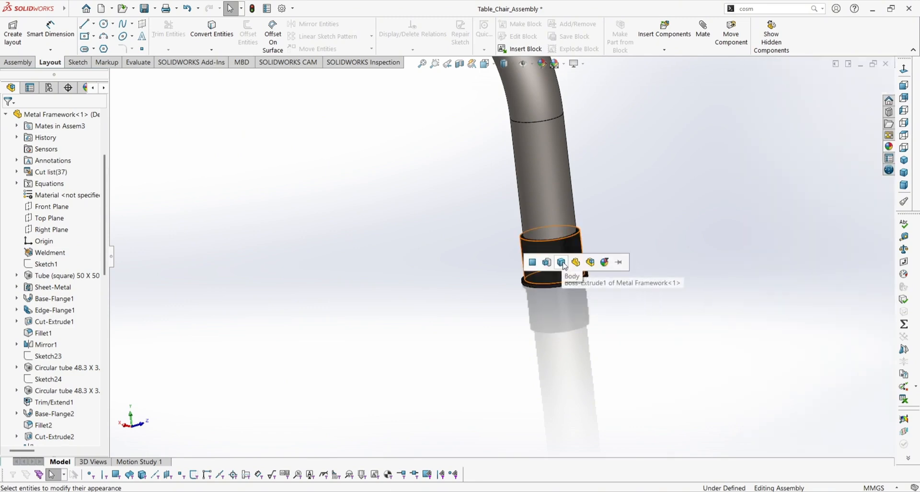
left_click(564, 264)
Copy the appearance of the black foot cap and paste it onto the cap body of a second framework leg.
scroll(460, 290, "up", 5)
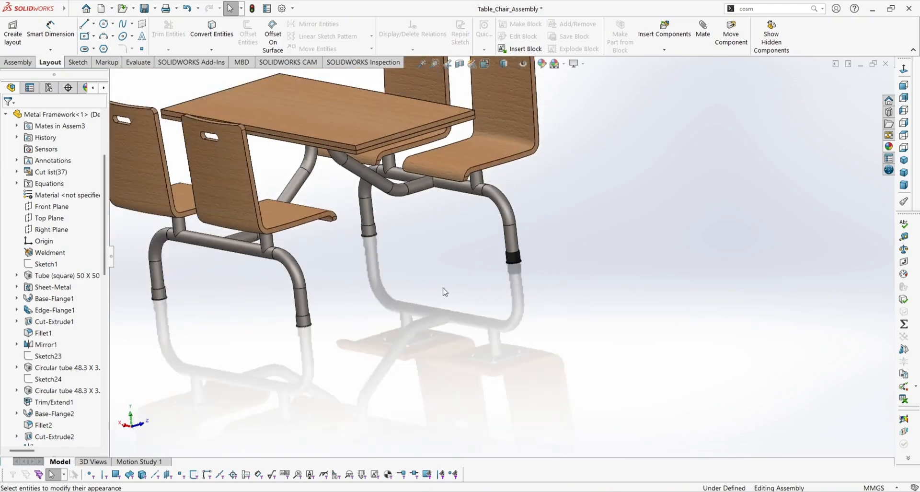
scroll(528, 264, "down", 5)
scroll(564, 242, "down", 3)
left_click(565, 236)
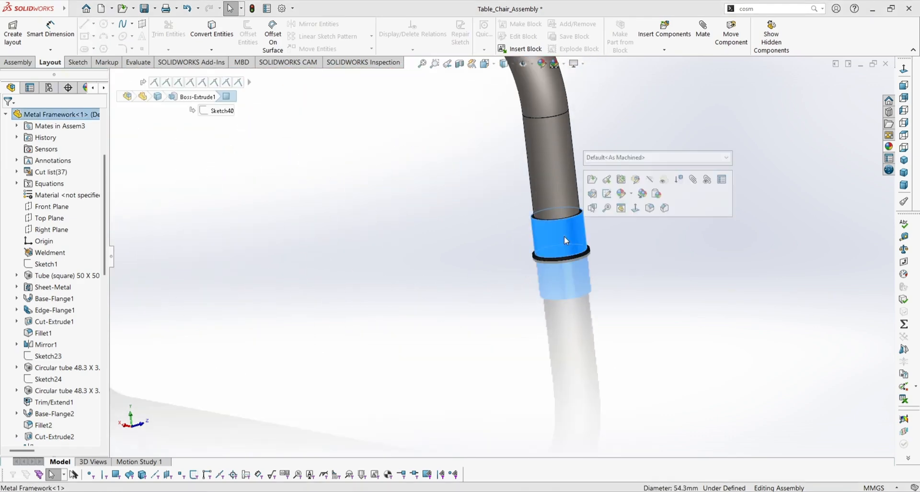
left_click(639, 196)
scroll(477, 284, "up", 6)
scroll(307, 314, "down", 2)
scroll(324, 312, "down", 4)
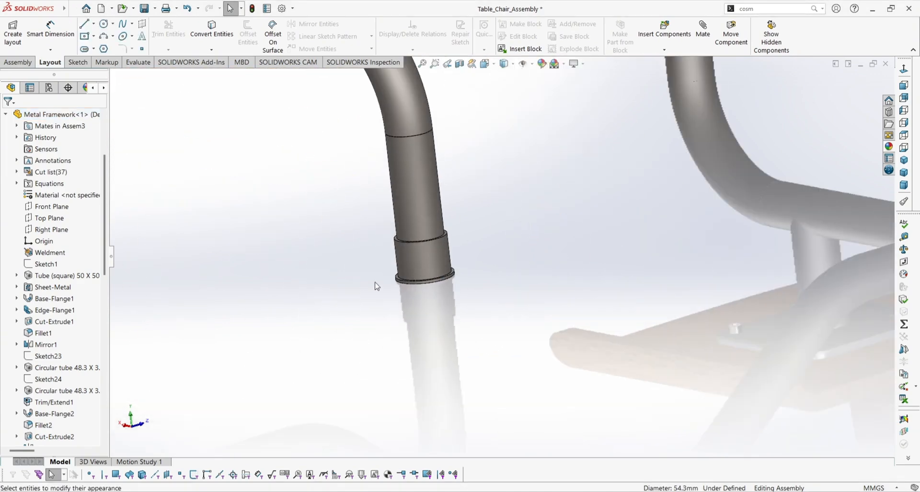
left_click(432, 261)
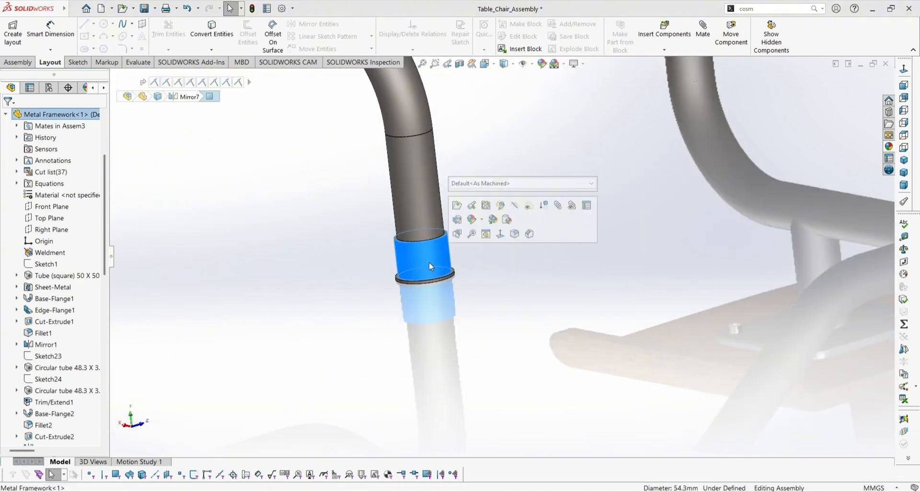
left_click(508, 221)
left_click(517, 224)
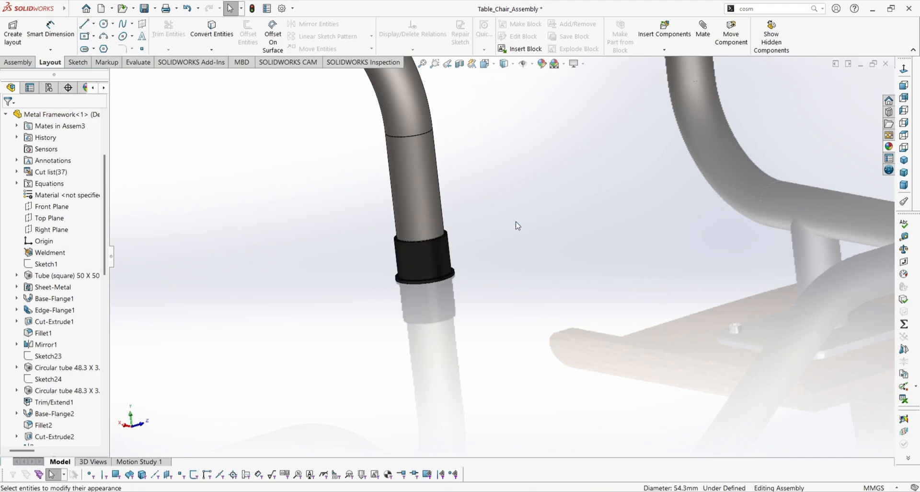
Paste the copied black plastic appearance onto the foot cap body of the third framework leg.
scroll(249, 254, "up", 5)
scroll(382, 231, "down", 4)
scroll(519, 233, "down", 2)
left_click(545, 265)
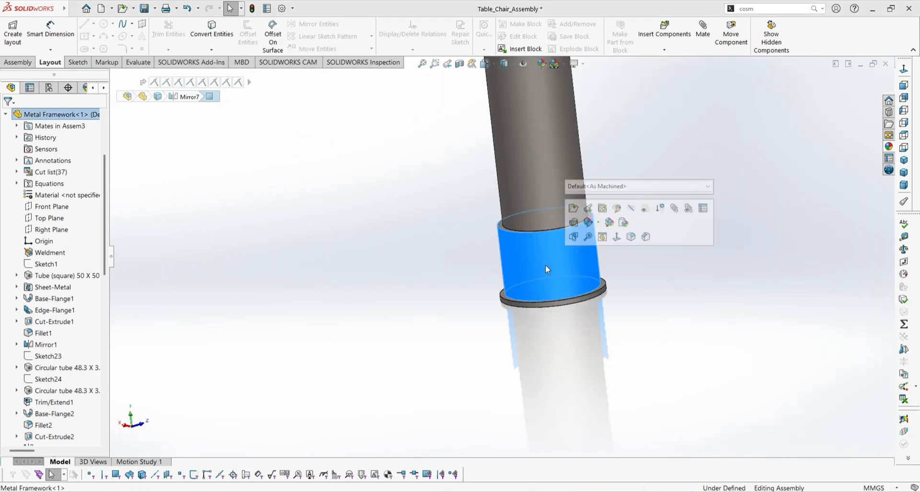
left_click(603, 221)
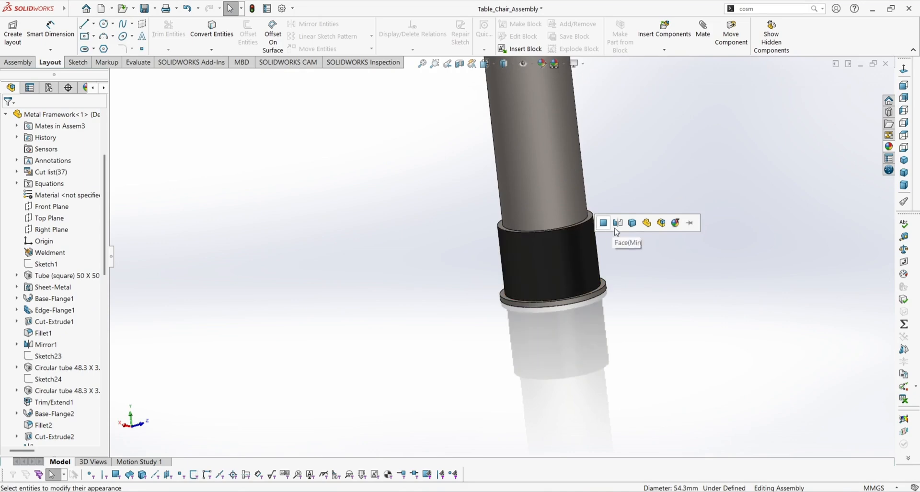
left_click(632, 223)
Paste the copied black plastic appearance onto the foot cap body of the fourth framework leg.
scroll(623, 227, "up", 3)
scroll(621, 226, "up", 3)
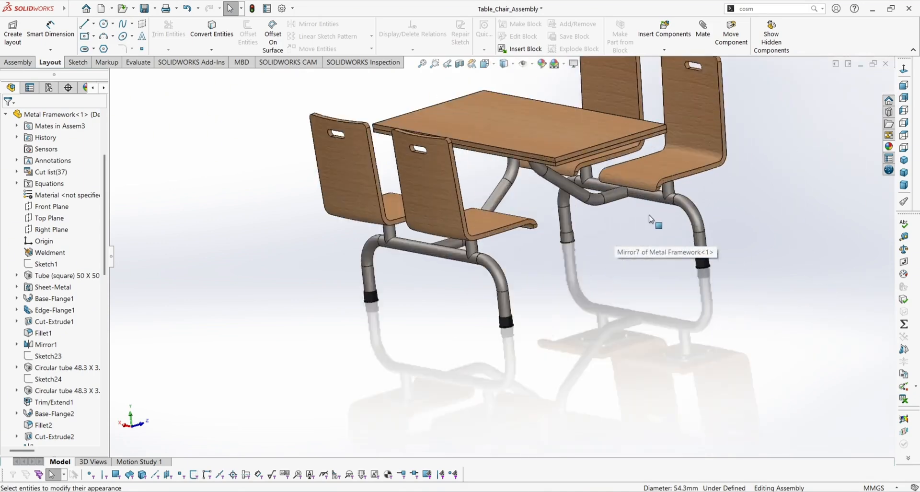
scroll(514, 245, "down", 5)
left_click(511, 268)
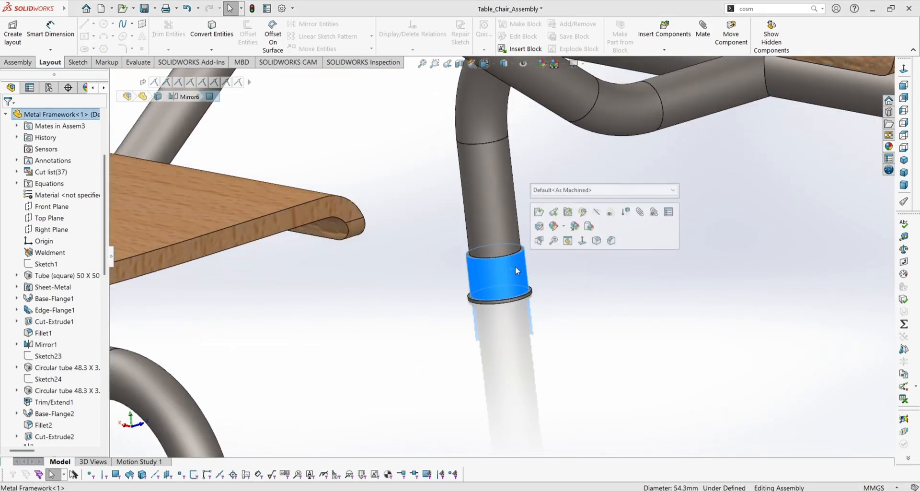
left_click(590, 226)
left_click(598, 230)
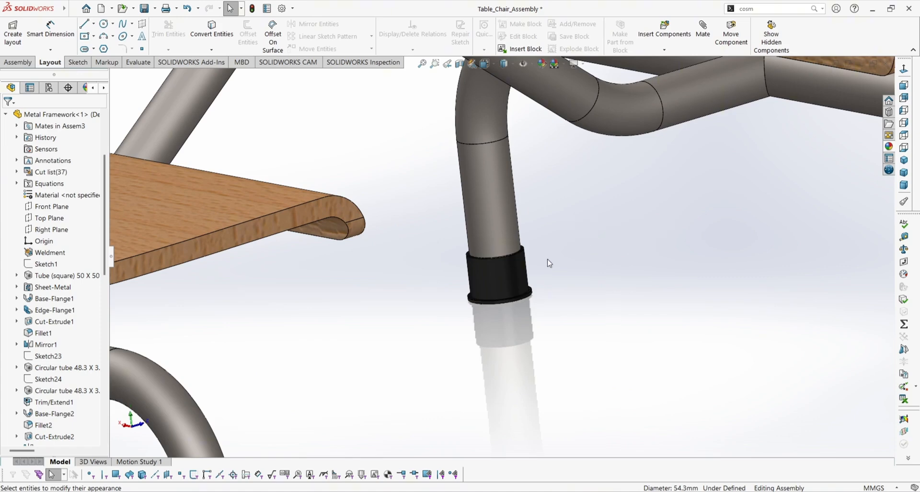
Examine the whole table-and-chair assembly from several angles to check the wood, steel and black foot cap appearances.
scroll(548, 260, "up", 10)
middle_click_drag(452, 209, 487, 231)
scroll(485, 234, "down", 4)
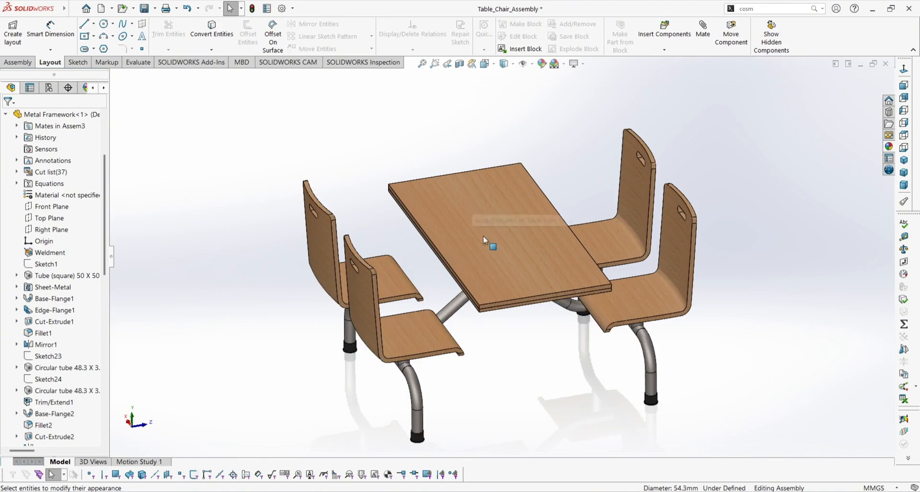
mouse_move(492, 288)
middle_mouse_down()
mouse_move(481, 284)
mouse_move(501, 268)
mouse_move(504, 280)
middle_mouse_up()
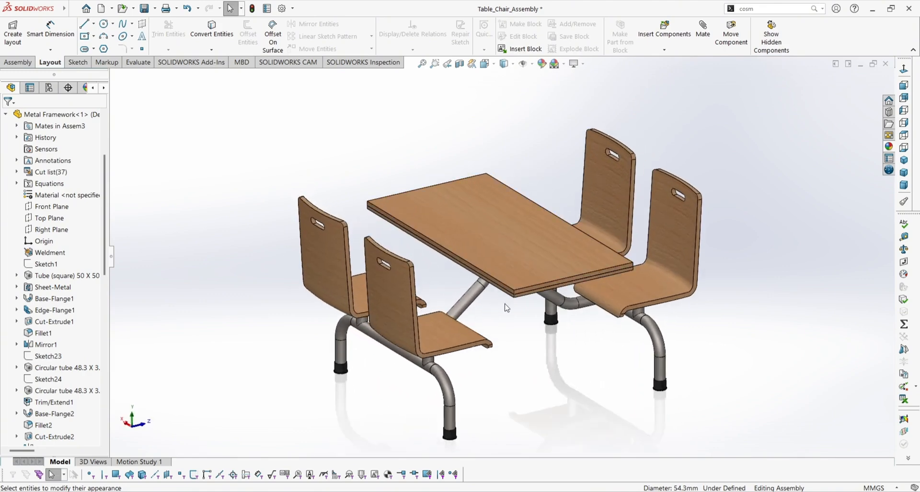
scroll(543, 338, "down", 2)
scroll(542, 338, "up", 3)
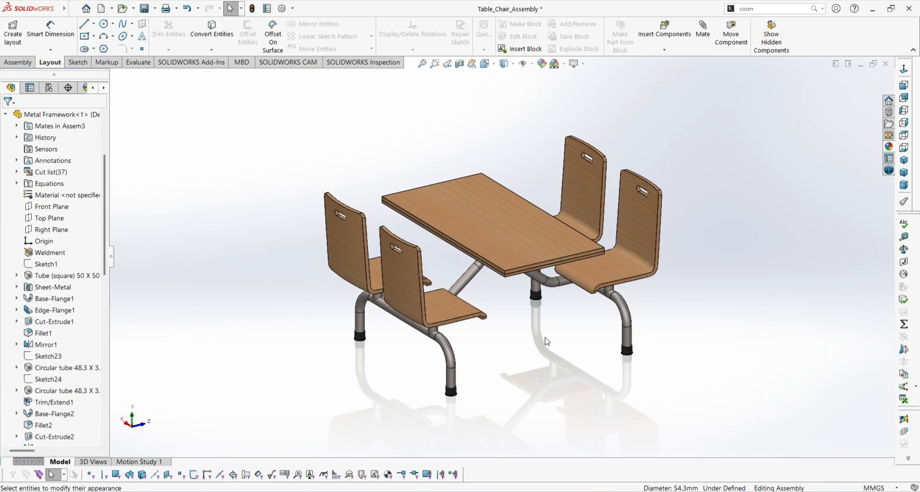
scroll(560, 278, "down", 3)
middle_click_drag(519, 328, 451, 343)
scroll(460, 280, "down", 2)
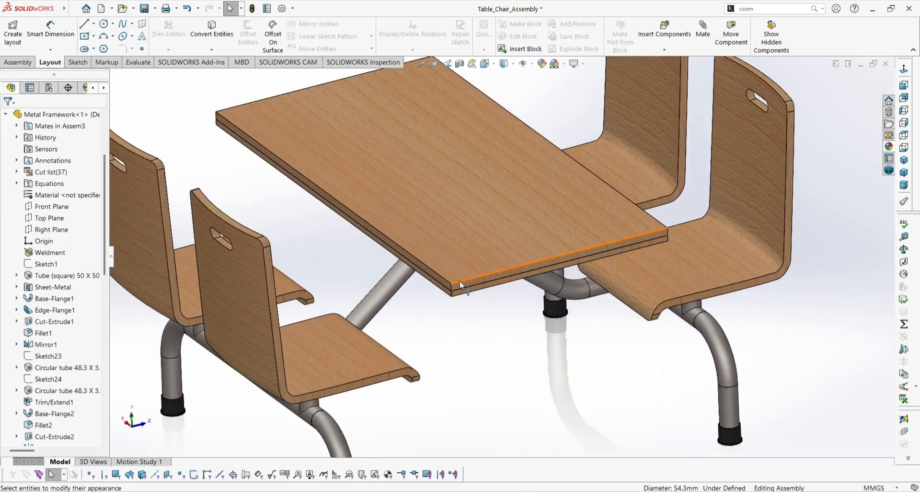
left_click(444, 235)
left_click(472, 339)
scroll(475, 343, "up", 5)
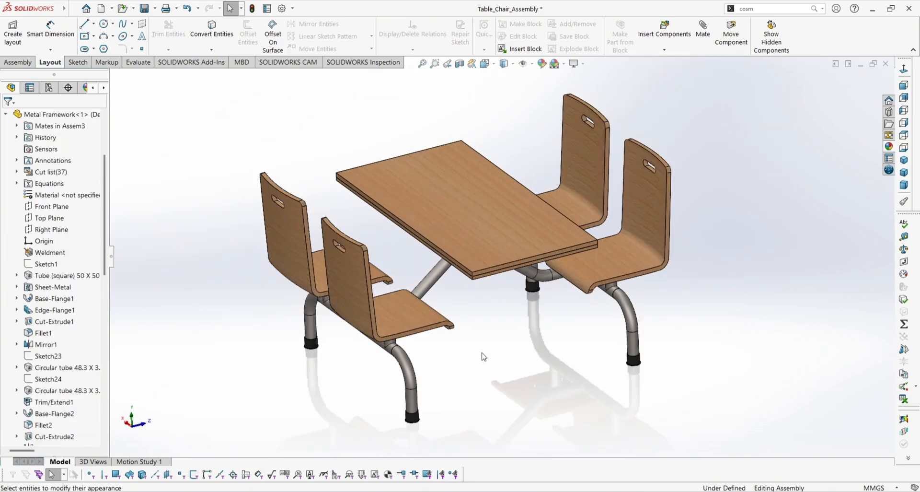
scroll(539, 271, "down", 3)
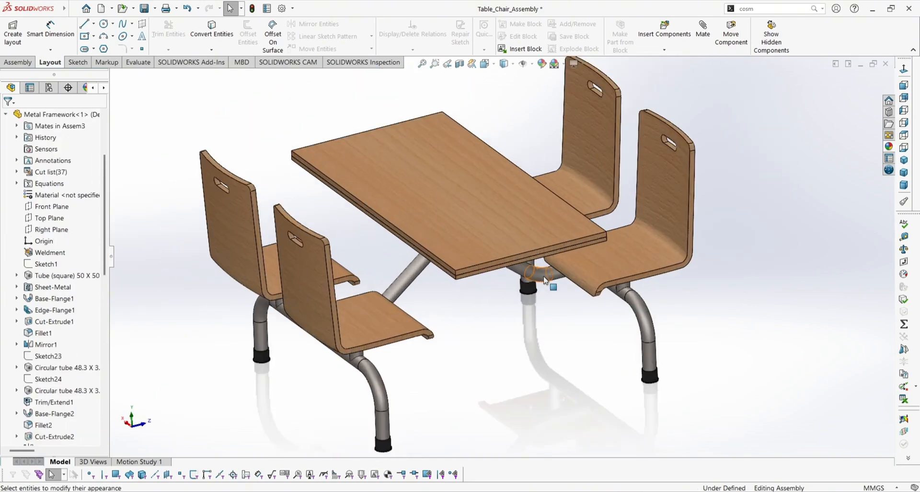
scroll(442, 355, "up", 2)
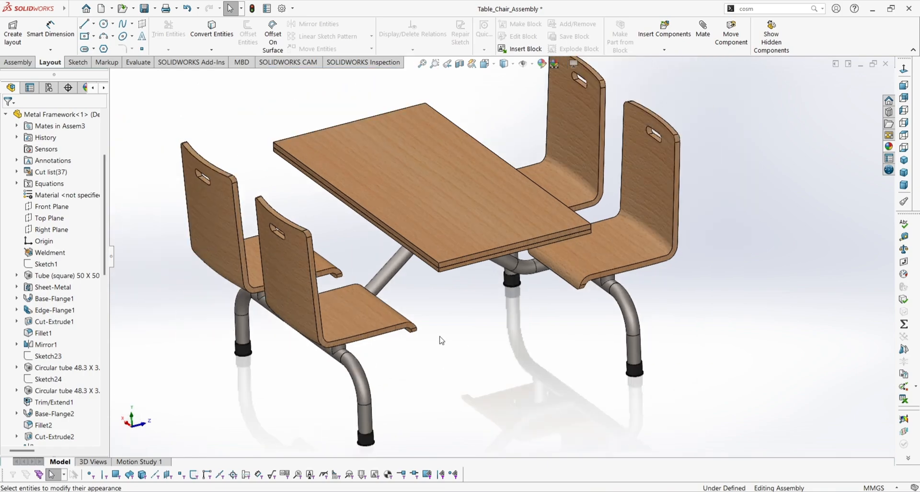
scroll(480, 313, "up", 2)
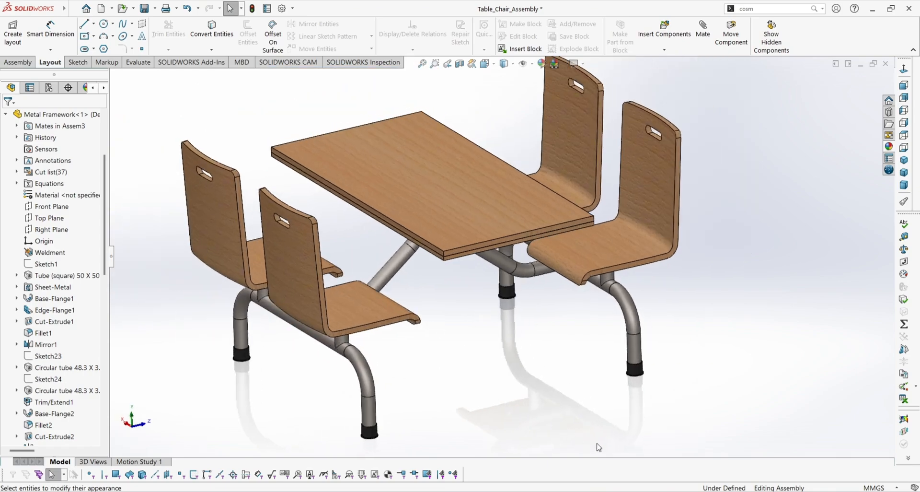